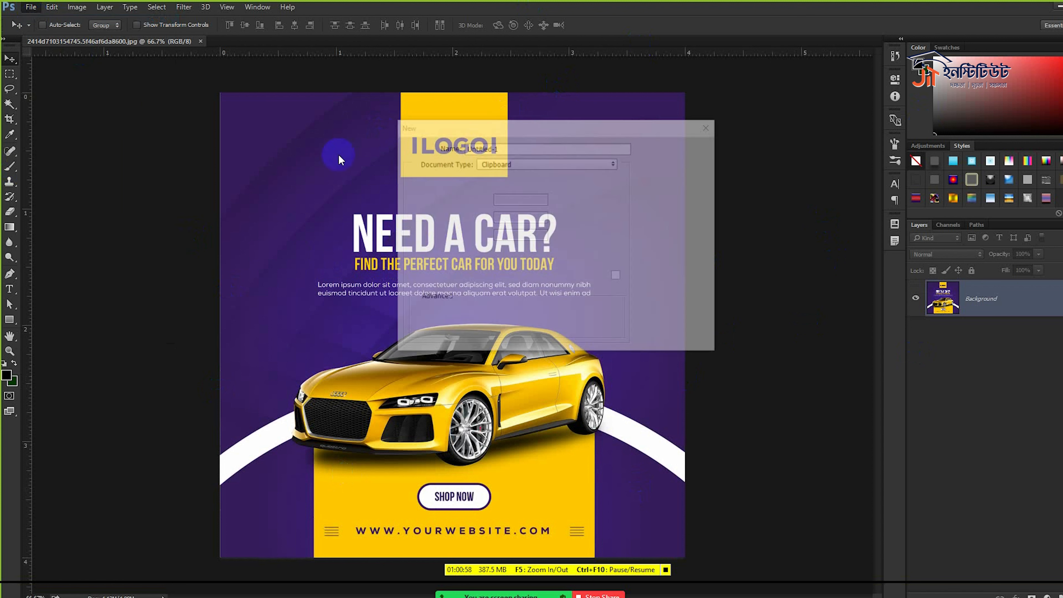
- Create a new 1000 × 1000 pixel document with RGB Color mode
{"action": "double_click", "coordinate": [537, 199]}
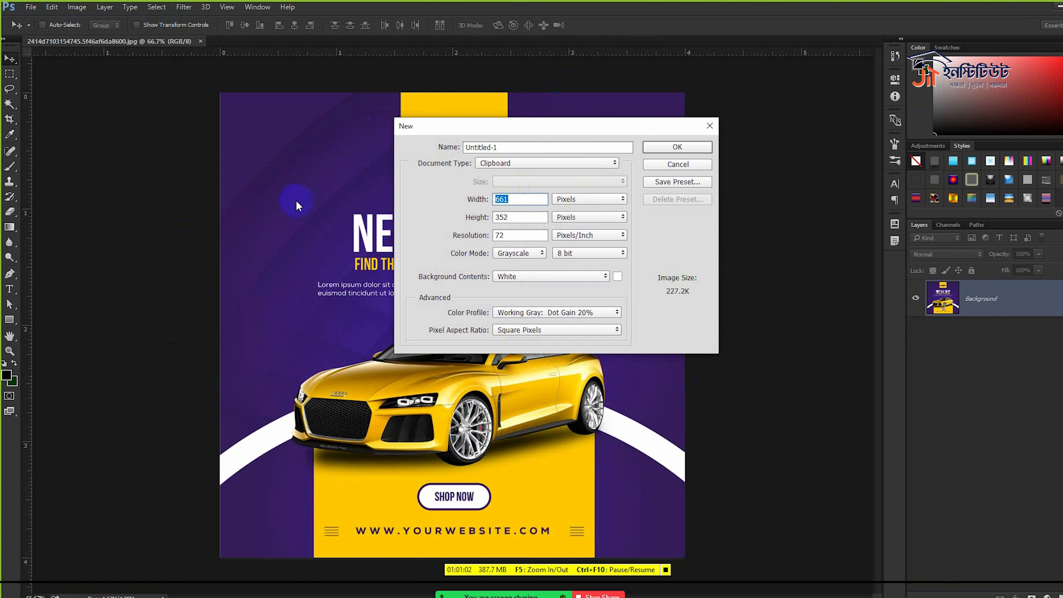
{"action": "type", "text": "1"}
{"action": "key", "text": "Tab"}
{"action": "type", "text": "1000"}
{"action": "left_click", "coordinate": [518, 253]}
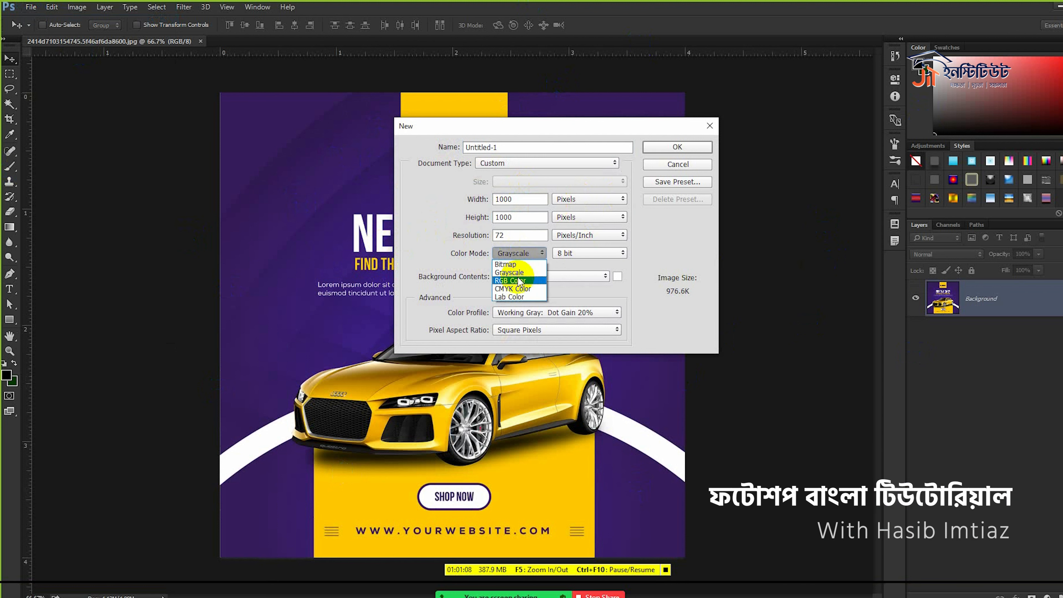
{"action": "left_click", "coordinate": [517, 289]}
{"action": "left_click", "coordinate": [516, 252]}
{"action": "left_click", "coordinate": [510, 281]}
{"action": "left_click", "coordinate": [677, 147]}
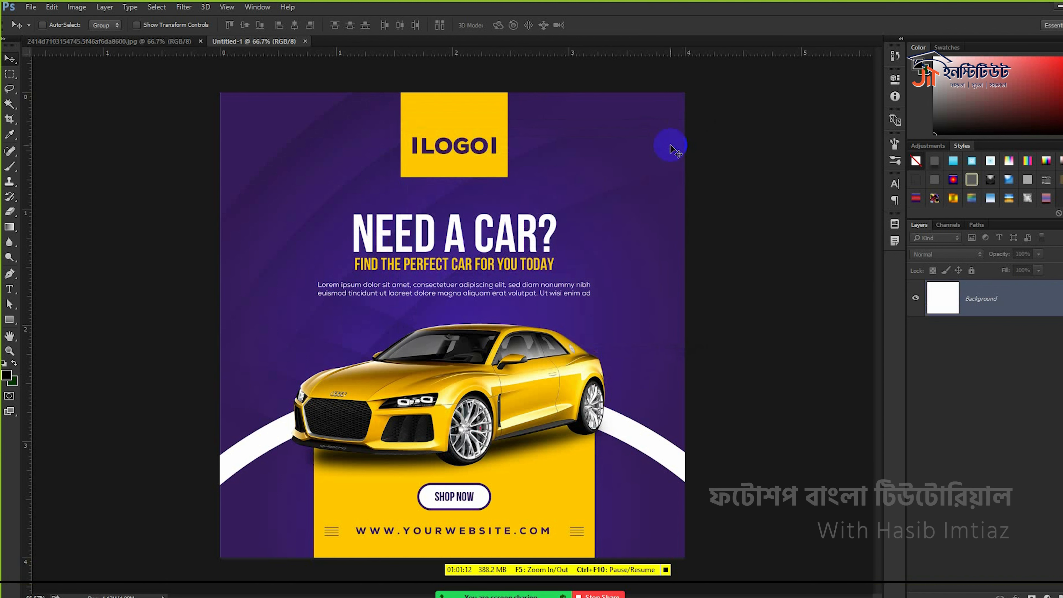
- Sample the dark purple near the edge of the reference car poster and fill the new document's background with it
{"action": "left_click", "coordinate": [154, 41]}
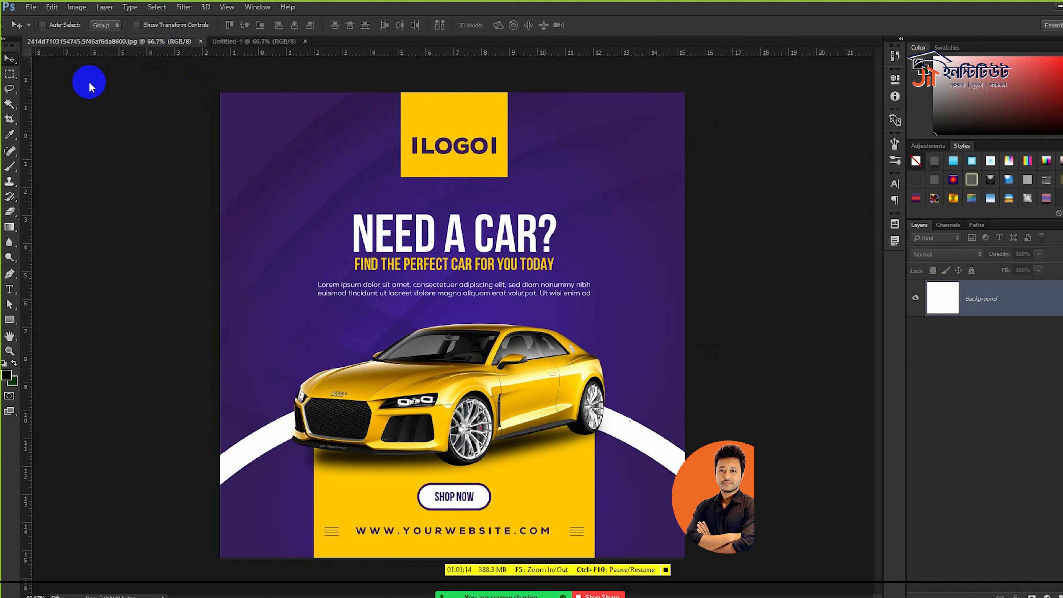
{"action": "left_click", "coordinate": [10, 135]}
{"action": "left_click", "coordinate": [669, 522]}
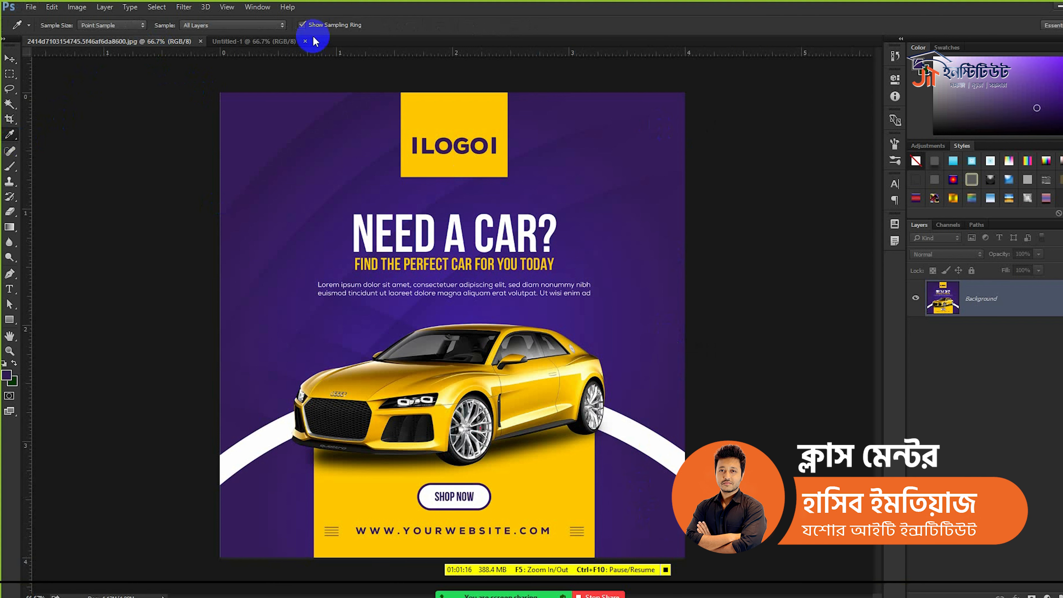
{"action": "left_click", "coordinate": [268, 41]}
{"action": "key", "text": "alt+BackSpace"}
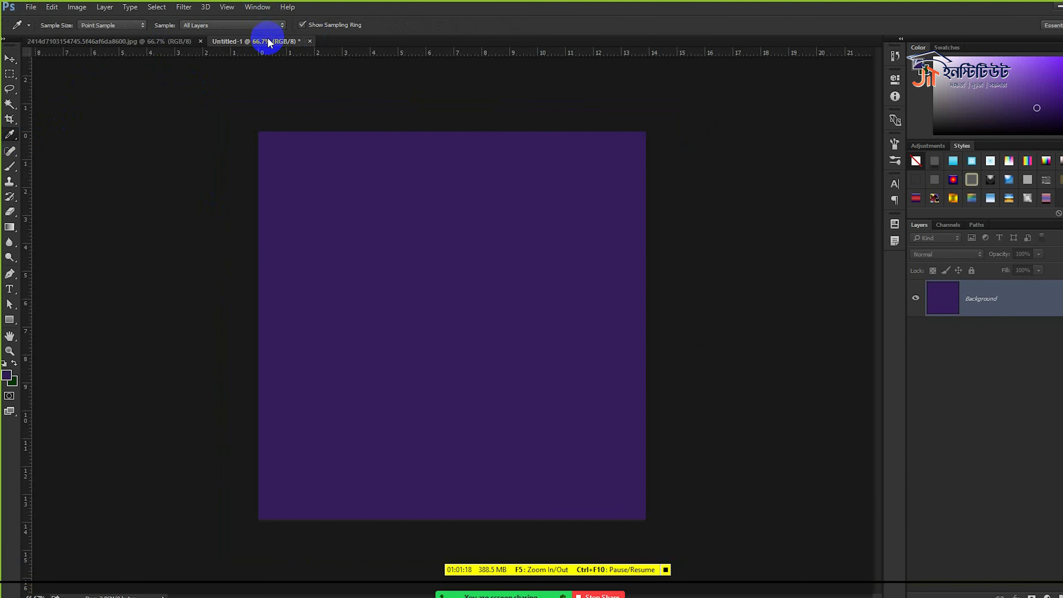
- Add an empty layer to the new document and sample the brighter purple from the reference poster as the foreground colour
{"action": "key", "text": "ctrl+shift+alt+n"}
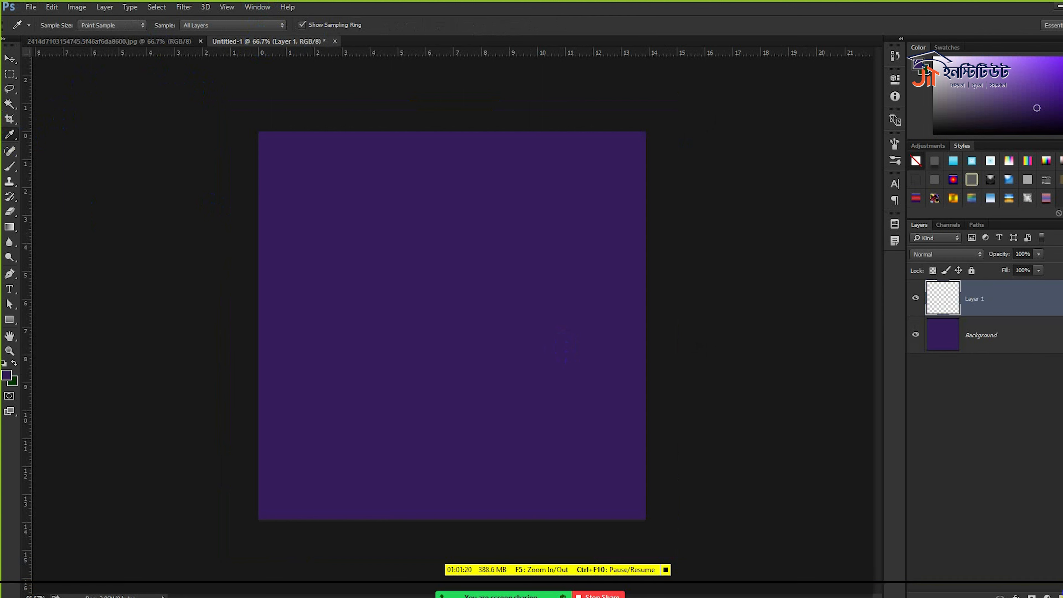
{"action": "left_click", "coordinate": [107, 53]}
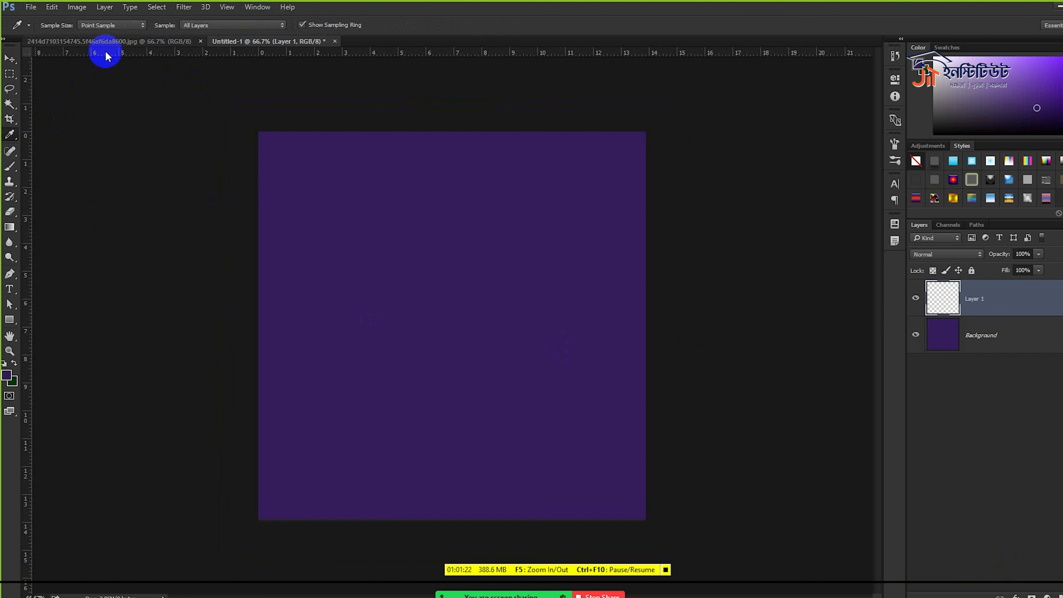
{"action": "left_click", "coordinate": [152, 41]}
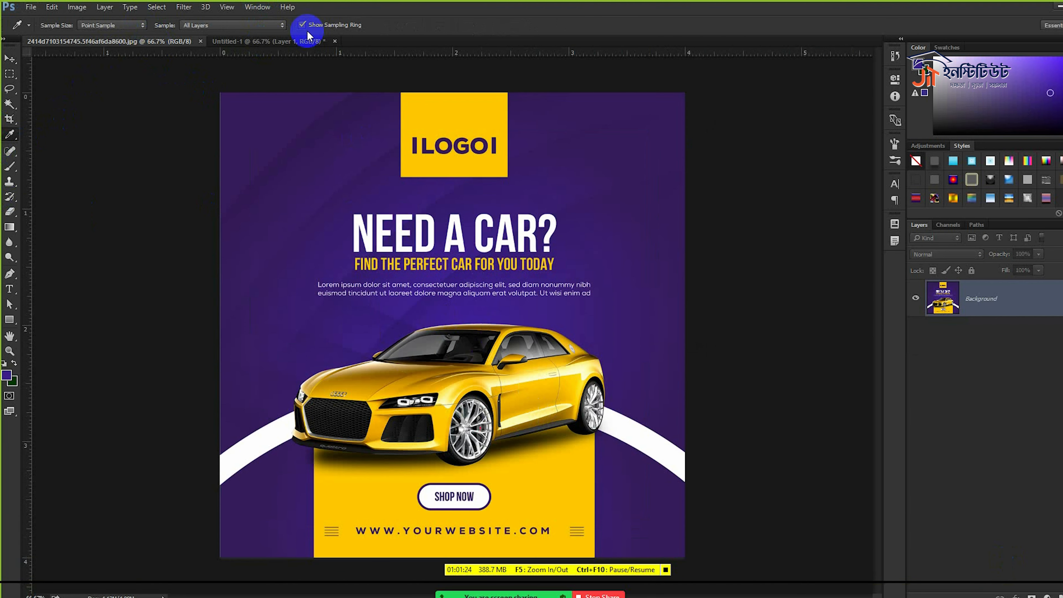
{"action": "left_click", "coordinate": [298, 40]}
- Paint a single glow at the canvas centre with a soft round brush reduced to 1000 px
{"action": "left_click", "coordinate": [9, 167]}
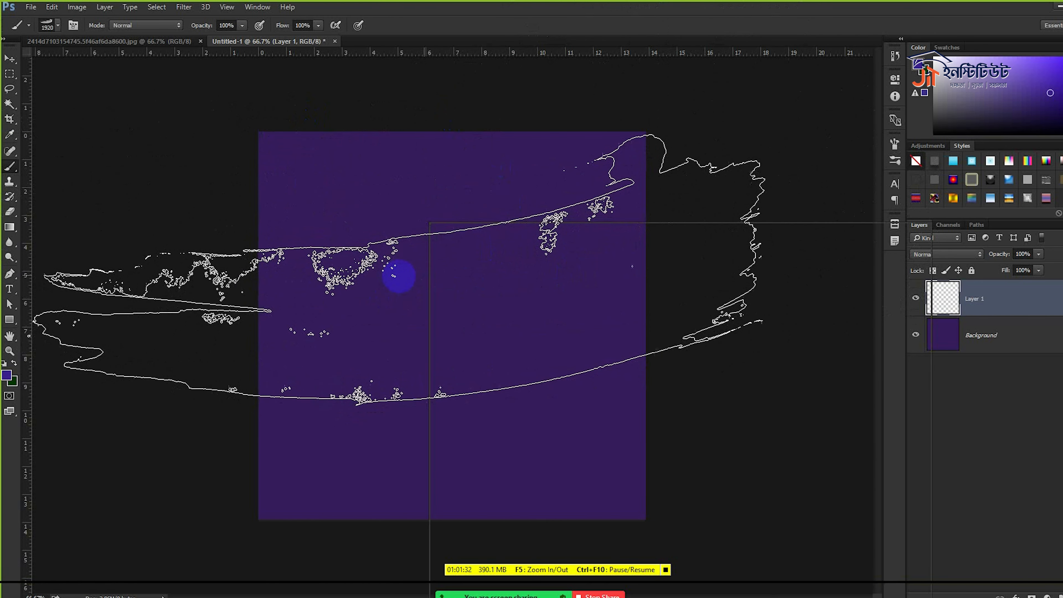
{"action": "right_click", "coordinate": [512, 310]}
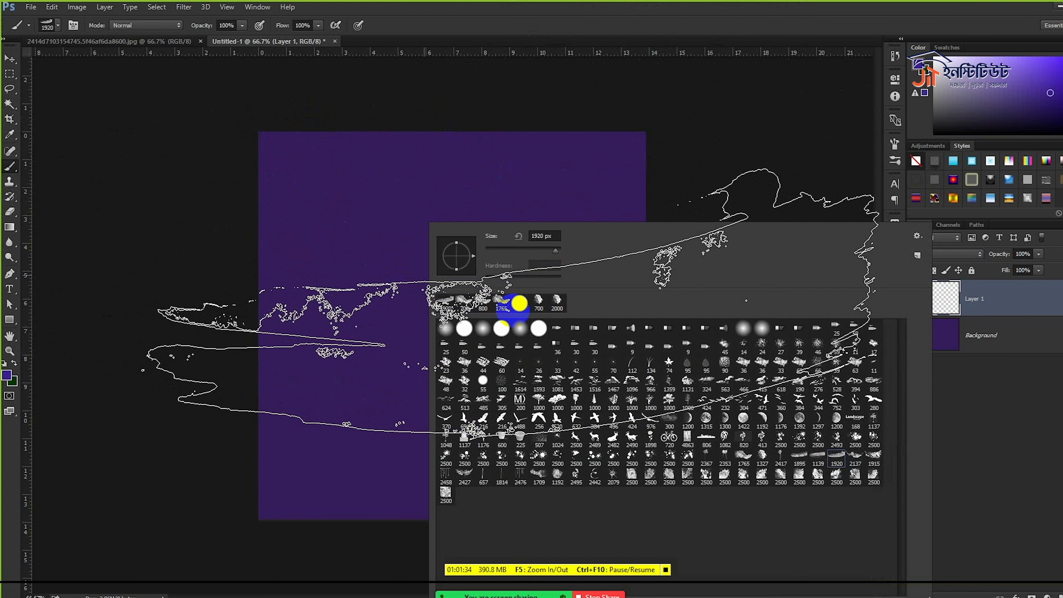
{"action": "left_click", "coordinate": [519, 335]}
{"action": "left_click", "coordinate": [567, 38]}
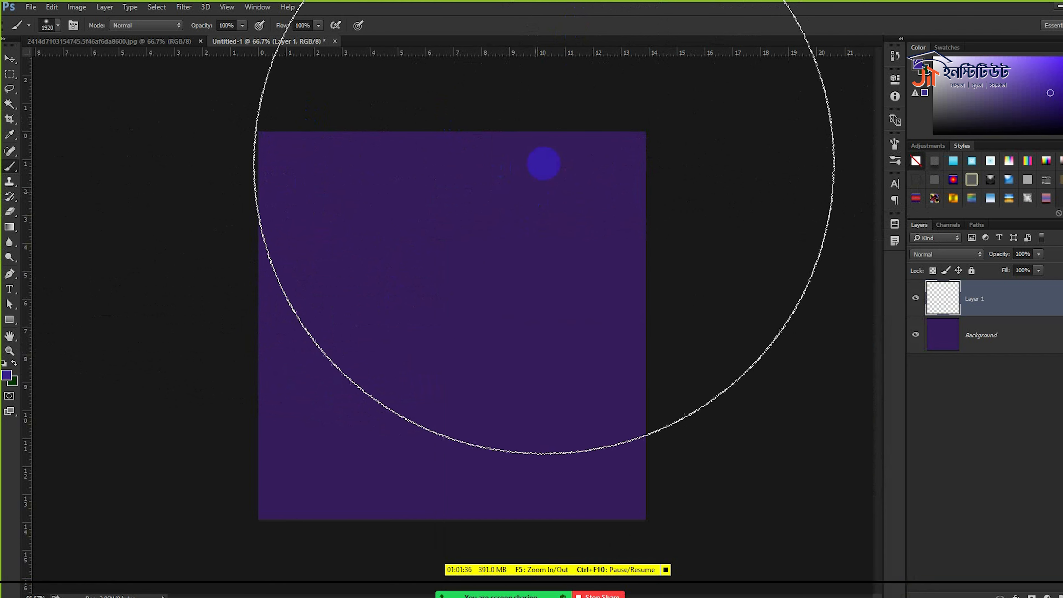
{"action": "key", "text": "bracketleft"}
{"action": "key", "text": "bracketleft"}
{"action": "key", "text": "bracketleft"}
{"action": "key", "text": "bracketleft"}
{"action": "key", "text": "bracketleft"}
{"action": "key", "text": "bracketleft"}
{"action": "key", "text": "bracketleft"}
{"action": "key", "text": "bracketleft"}
{"action": "key", "text": "bracketleft"}
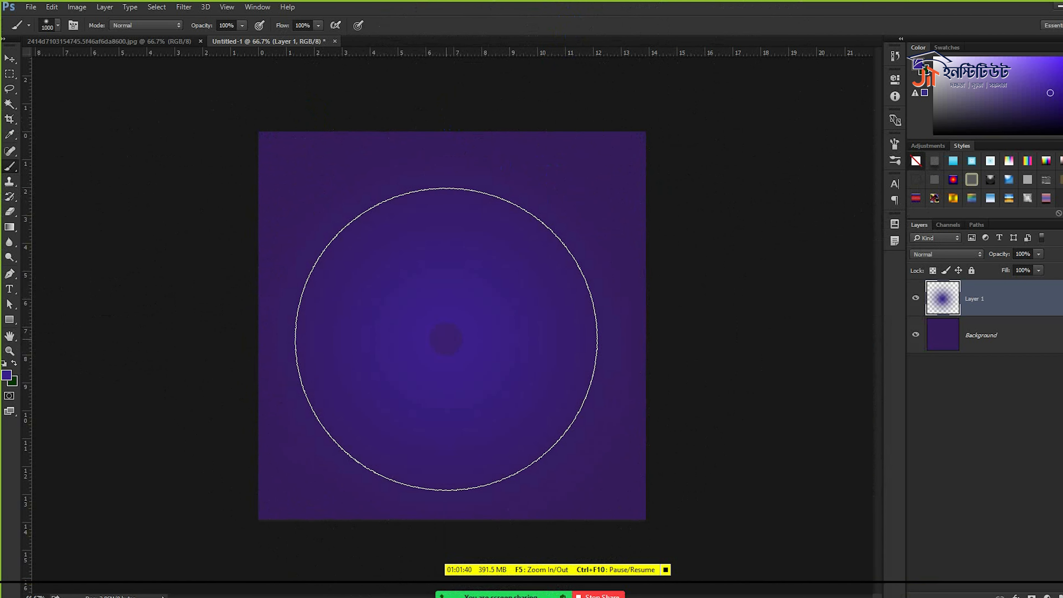
{"action": "left_click", "coordinate": [9, 59]}
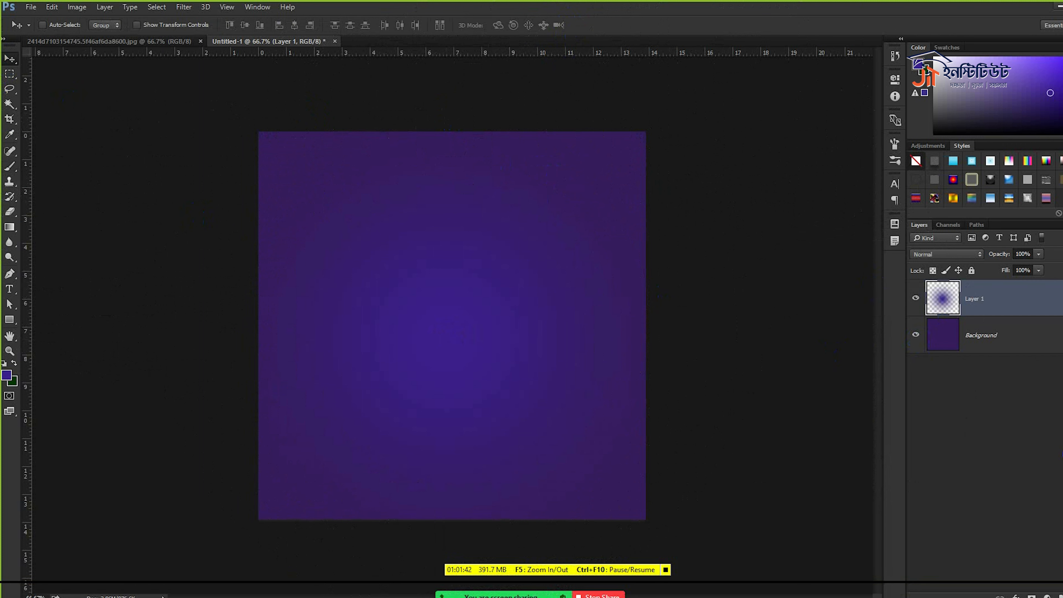
- Add a second empty layer, check the reference poster's background, and set the foreground colour to a slightly lighter purple
{"action": "left_click", "coordinate": [1062, 596]}
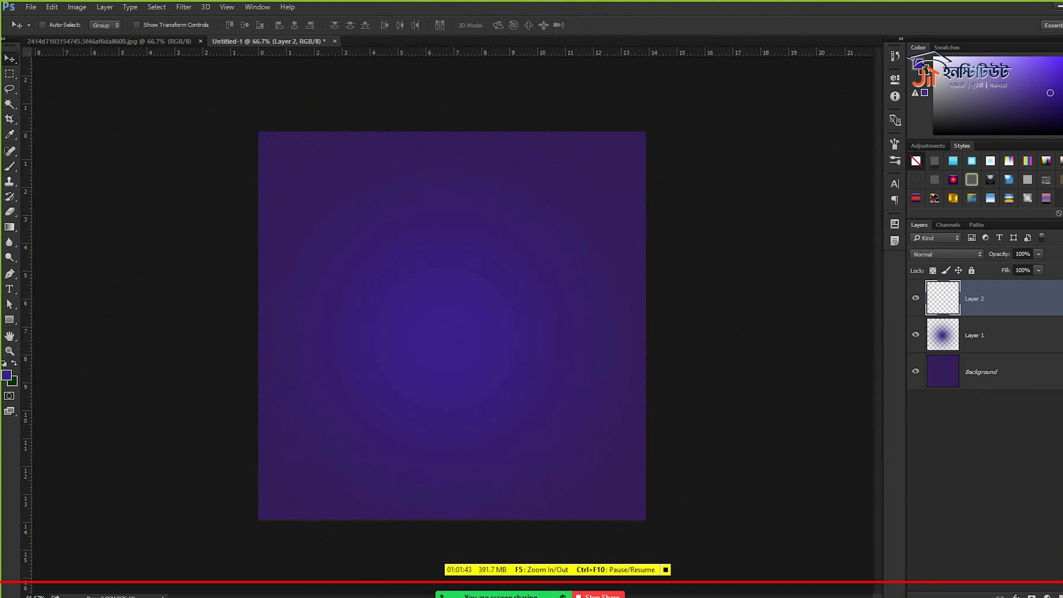
{"action": "left_click", "coordinate": [110, 42]}
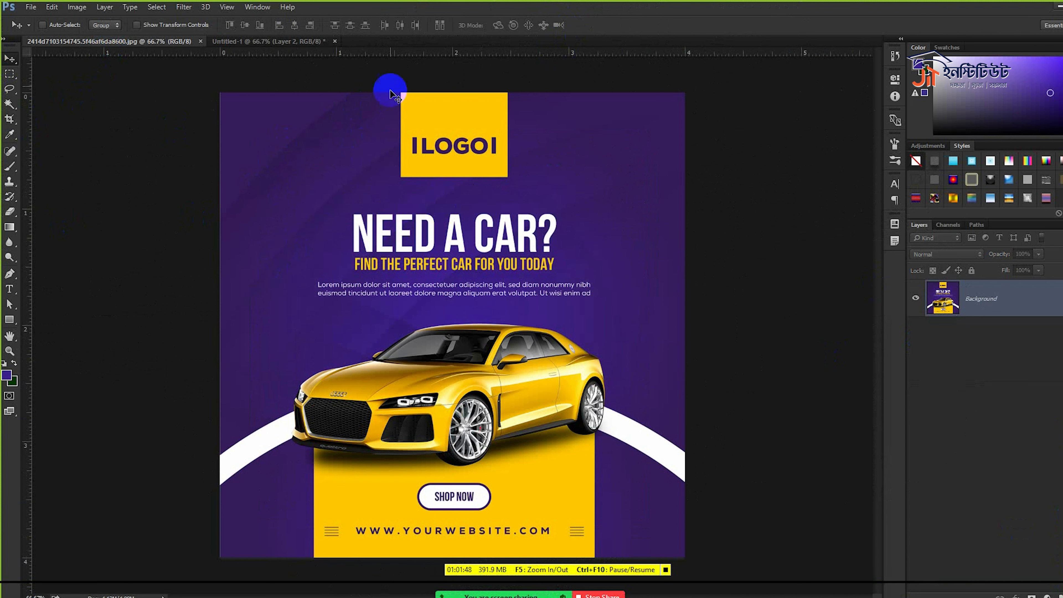
{"action": "left_click", "coordinate": [321, 41]}
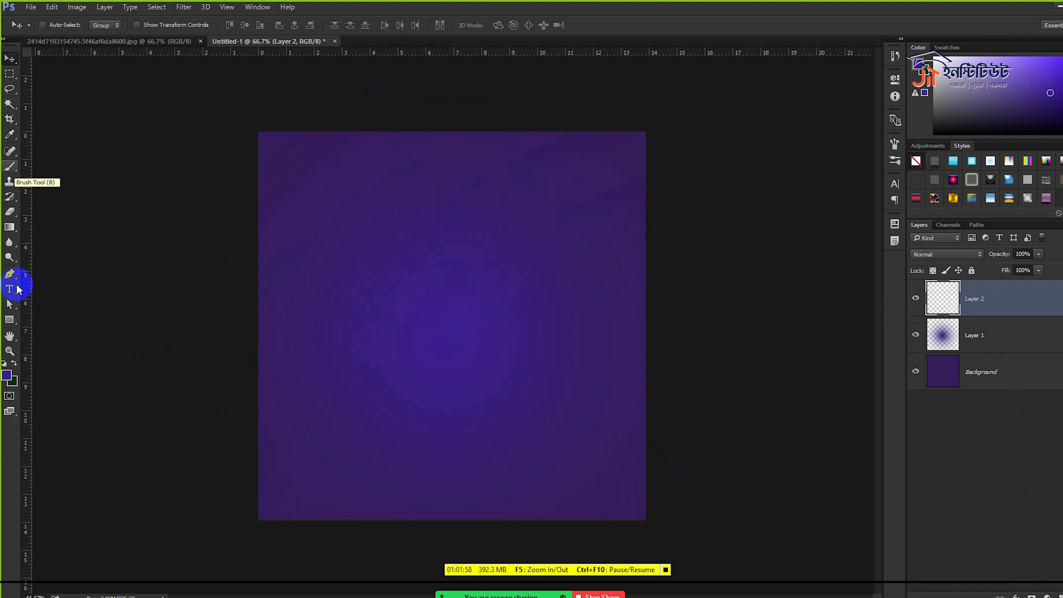
{"action": "left_click", "coordinate": [7, 380]}
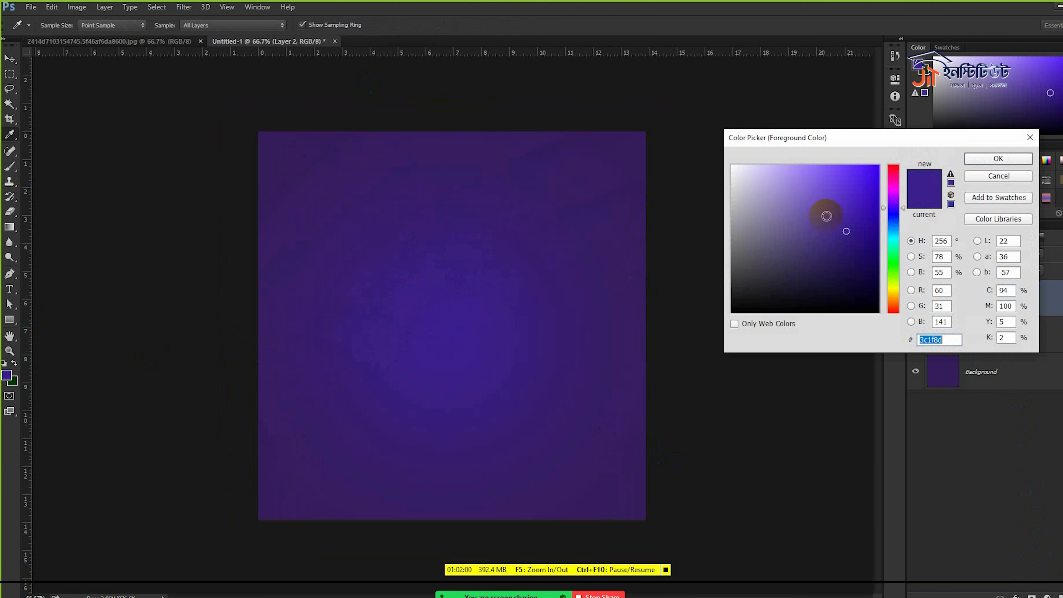
{"action": "left_click", "coordinate": [829, 214]}
{"action": "left_click", "coordinate": [975, 161]}
- Reduce the soft brush to 600 px and dab a lighter purple glow on the new layer, redoing it nearer the canvas centre
{"action": "left_click", "coordinate": [9, 166]}
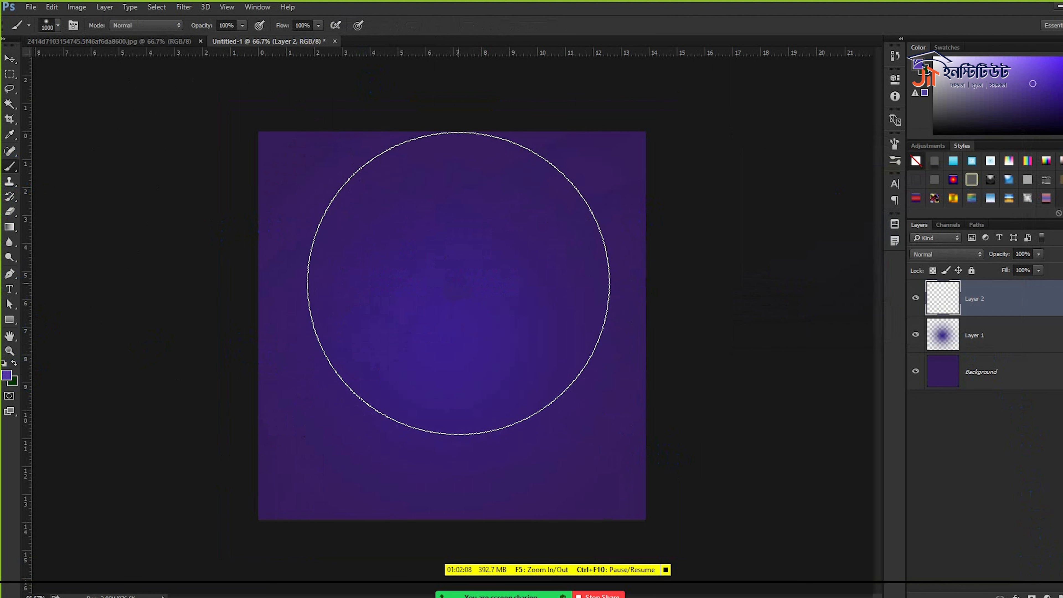
{"action": "key", "text": "bracketleft"}
{"action": "key", "text": "bracketleft"}
{"action": "key", "text": "bracketleft"}
{"action": "key", "text": "bracketleft"}
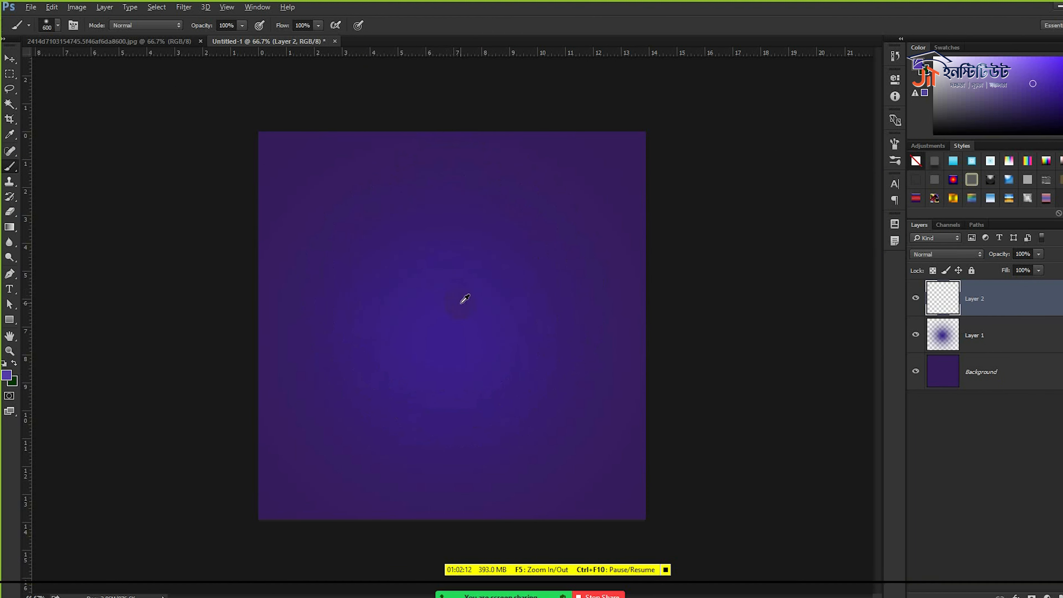
{"action": "scroll", "coordinate": [464, 299], "scroll_direction": "up", "scroll_amount": 1}
{"action": "left_click", "coordinate": [442, 276]}
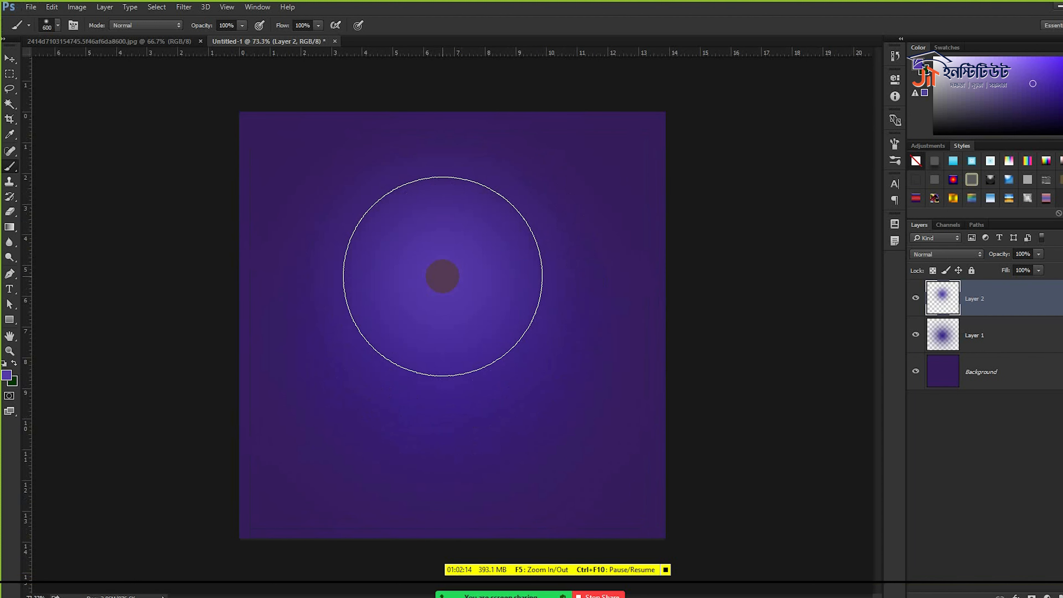
{"action": "key", "text": "ctrl+z"}
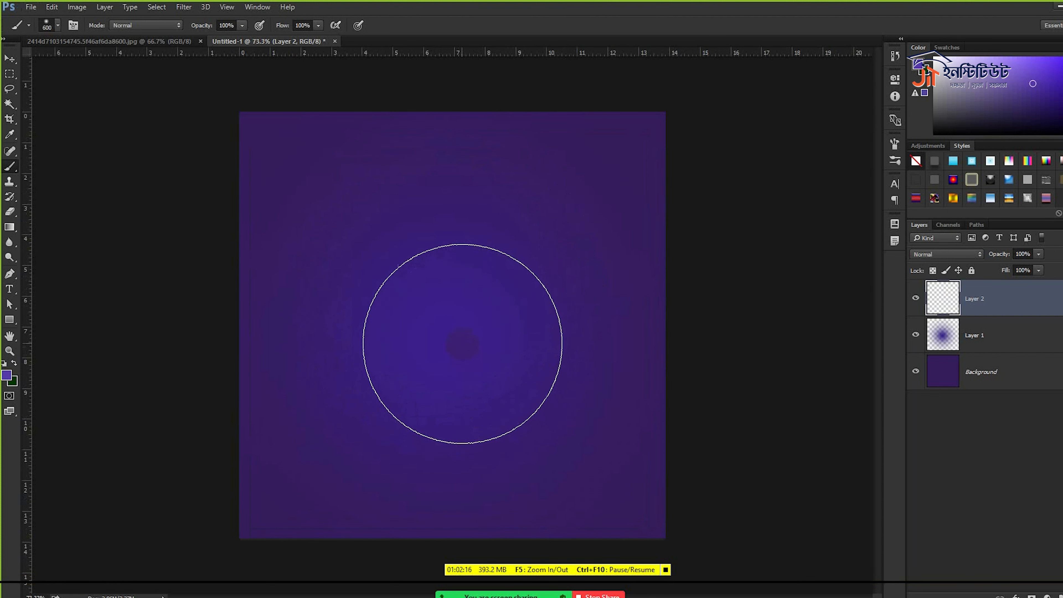
{"action": "left_click", "coordinate": [463, 342]}
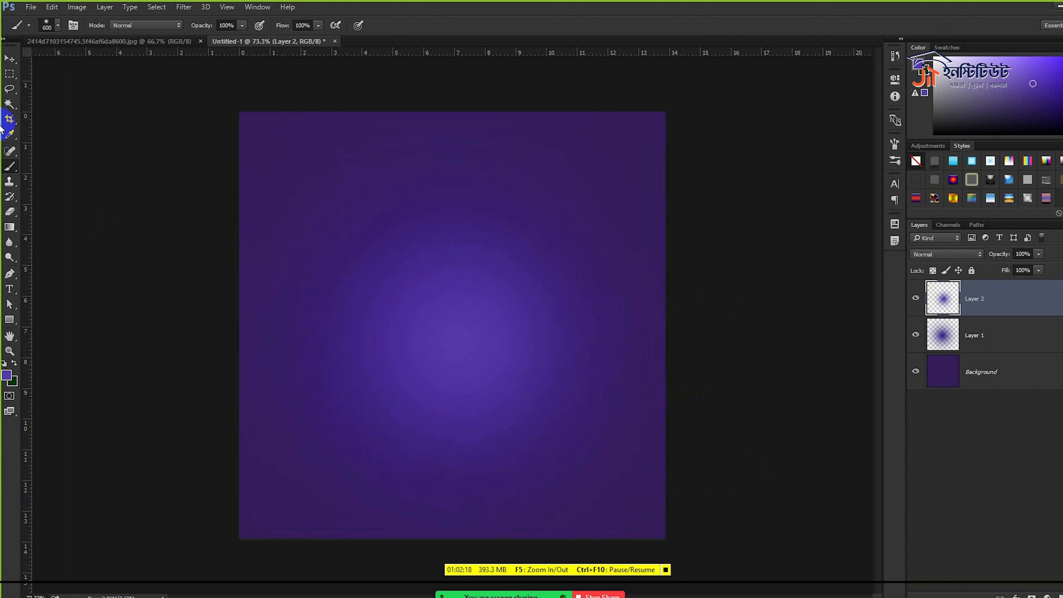
- Make an elliptical selection over the lower part of the lighter glow, delete that area to leave a crescent, and deselect
{"action": "right_click", "coordinate": [9, 77]}
{"action": "left_click", "coordinate": [24, 82]}
{"action": "scroll", "coordinate": [368, 235], "scroll_direction": "down", "scroll_amount": 2}
{"action": "left_click_drag", "start_coordinate": [437, 325], "coordinate": [553, 408]}
{"action": "left_click_drag", "start_coordinate": [628, 476], "coordinate": [697, 517]}
{"action": "left_click_drag", "start_coordinate": [405, 247], "coordinate": [500, 349]}
{"action": "key", "text": "Delete"}
{"action": "key", "text": "ctrl+d"}
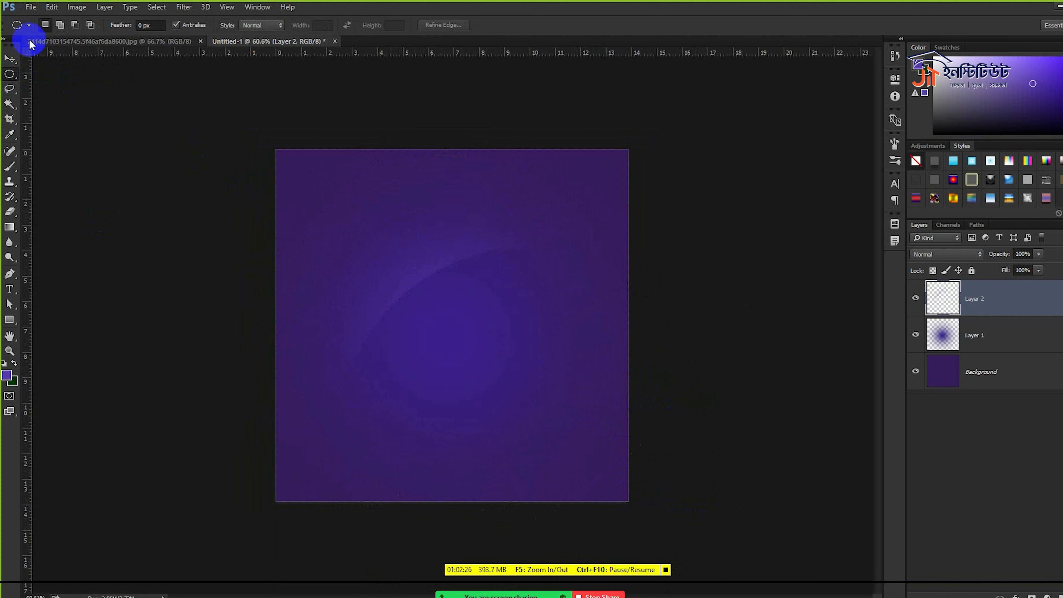
- Move the crescent towards the canvas's upper-left corner and set its layer's blend mode to Difference
{"action": "left_click", "coordinate": [9, 59]}
{"action": "left_click_drag", "start_coordinate": [552, 291], "coordinate": [534, 274]}
{"action": "left_click", "coordinate": [969, 253]}
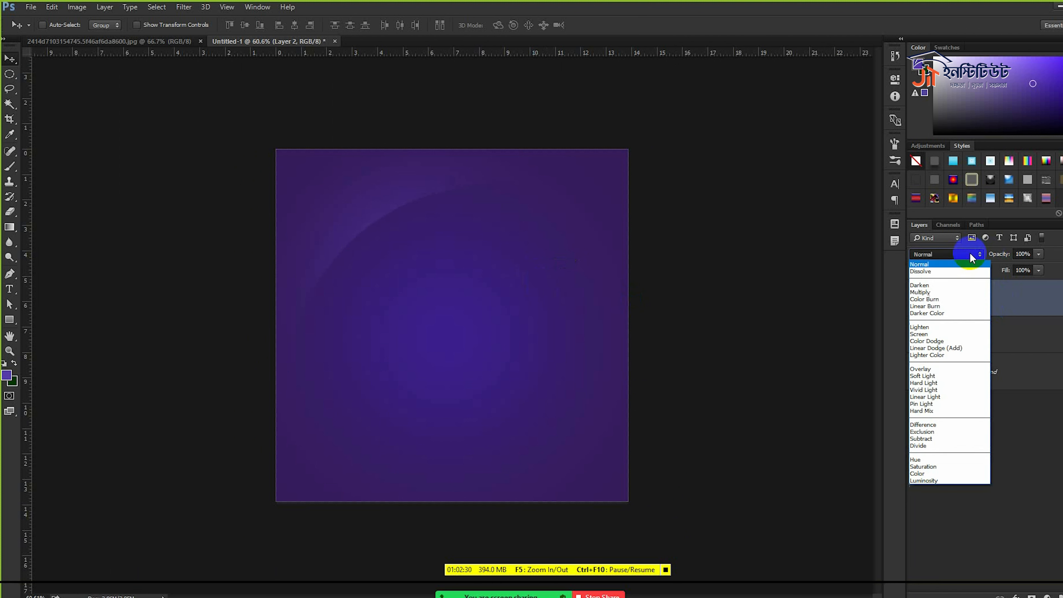
{"action": "left_click", "coordinate": [927, 375]}
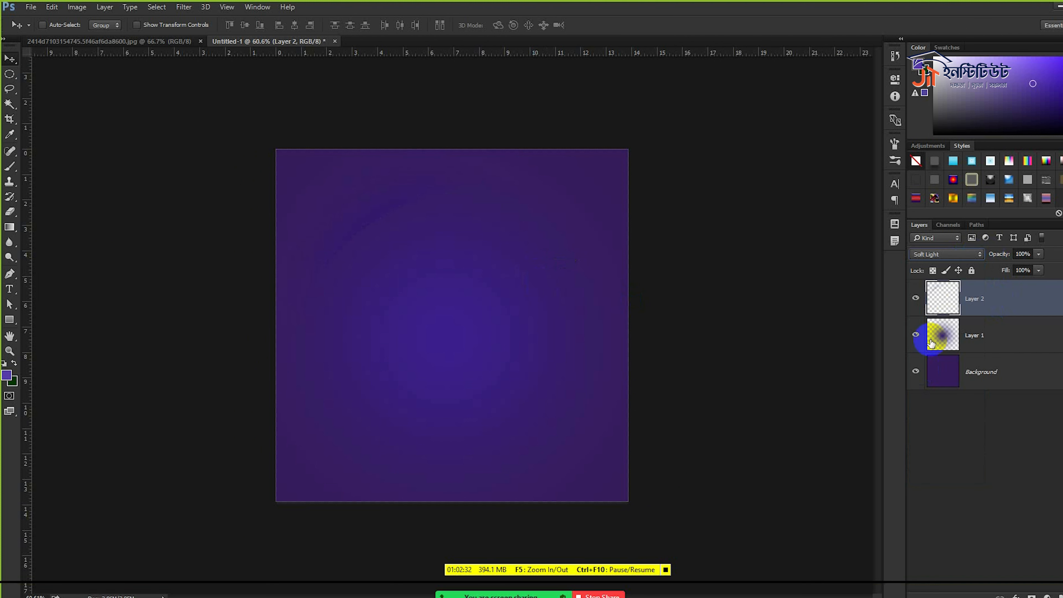
{"action": "scroll", "coordinate": [942, 253], "scroll_direction": "down", "scroll_amount": 2}
{"action": "scroll", "coordinate": [941, 255], "scroll_direction": "down", "scroll_amount": 1}
- Rotate the crescent to about -3.4° and scale it to about 112%
{"action": "left_click_drag", "start_coordinate": [535, 232], "coordinate": [545, 233]}
{"action": "key", "text": "ctrl+t"}
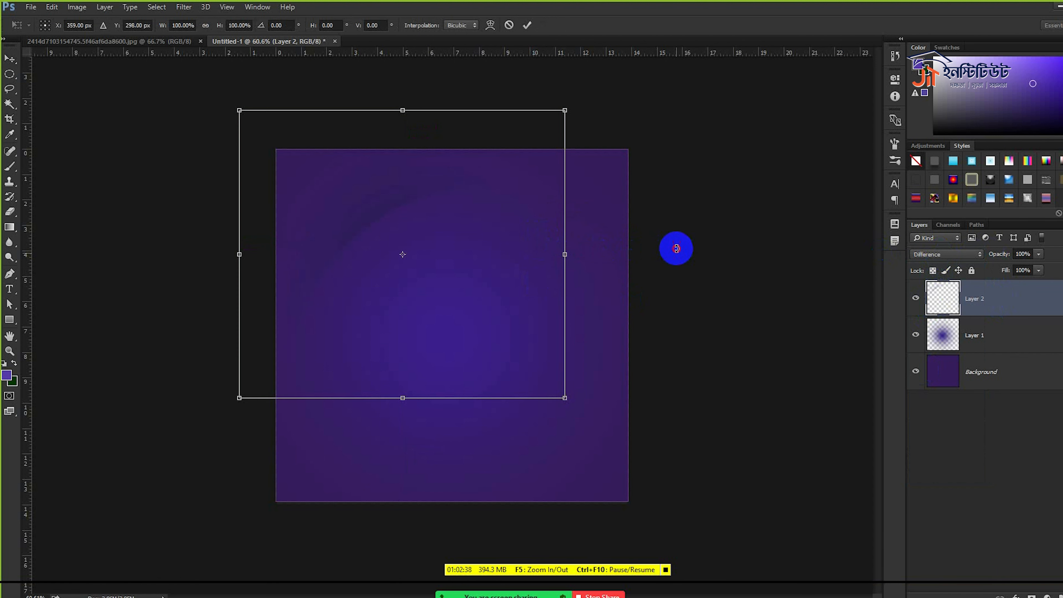
{"action": "left_click_drag", "start_coordinate": [674, 247], "coordinate": [676, 238]}
{"action": "left_click_drag", "start_coordinate": [573, 386], "coordinate": [593, 406]}
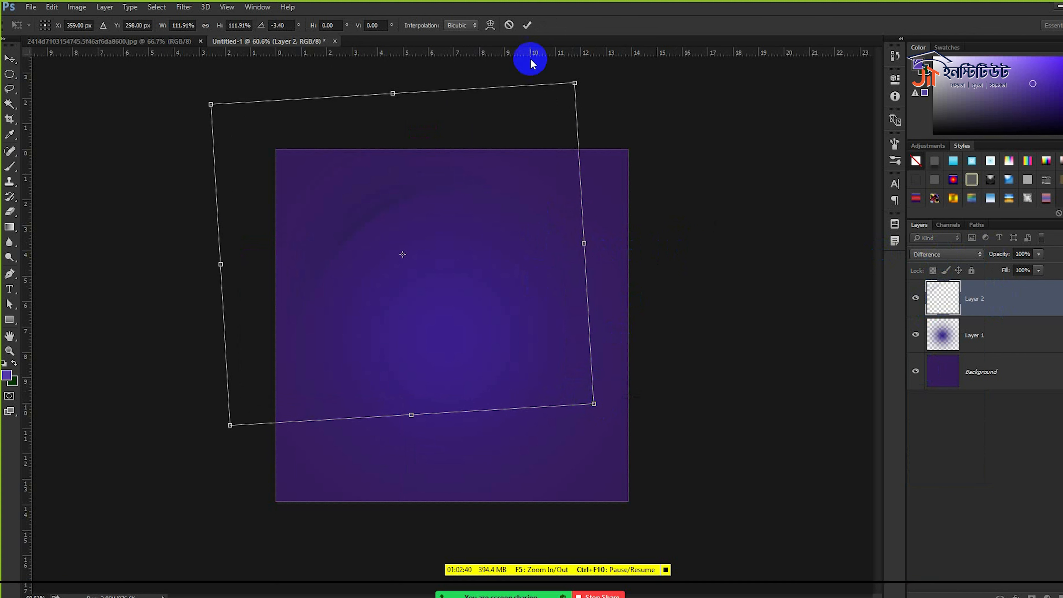
{"action": "left_click", "coordinate": [527, 25]}
- Duplicate the crescent three times diagonally towards the canvas centre and shift all four crescent layers slightly up and left
{"action": "left_click_drag", "start_coordinate": [446, 221], "coordinate": [506, 314]}
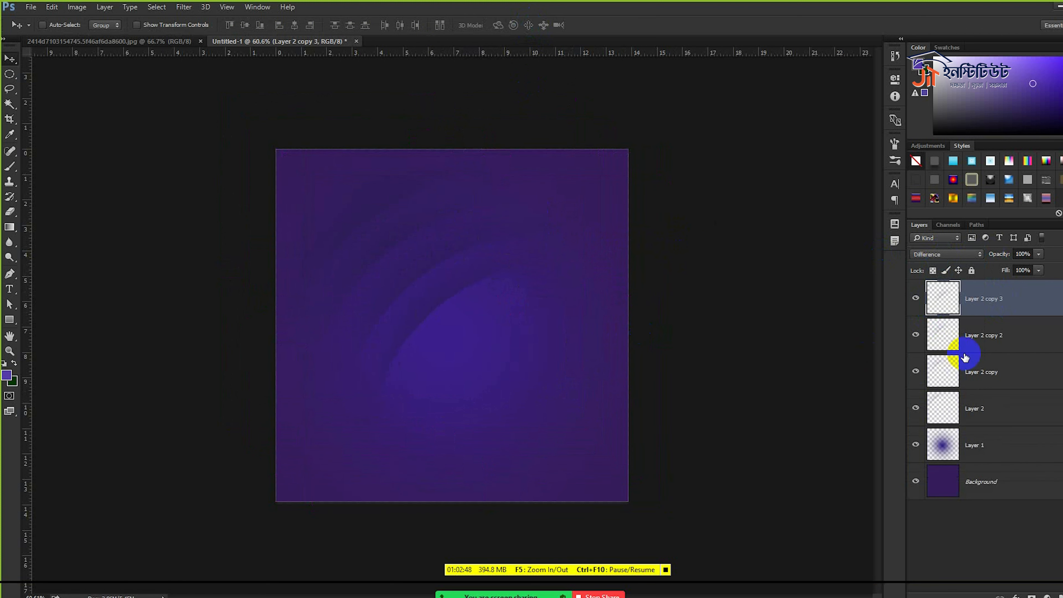
{"action": "left_click", "coordinate": [978, 409], "text": "shift"}
{"action": "left_click_drag", "start_coordinate": [575, 325], "coordinate": [567, 318]}
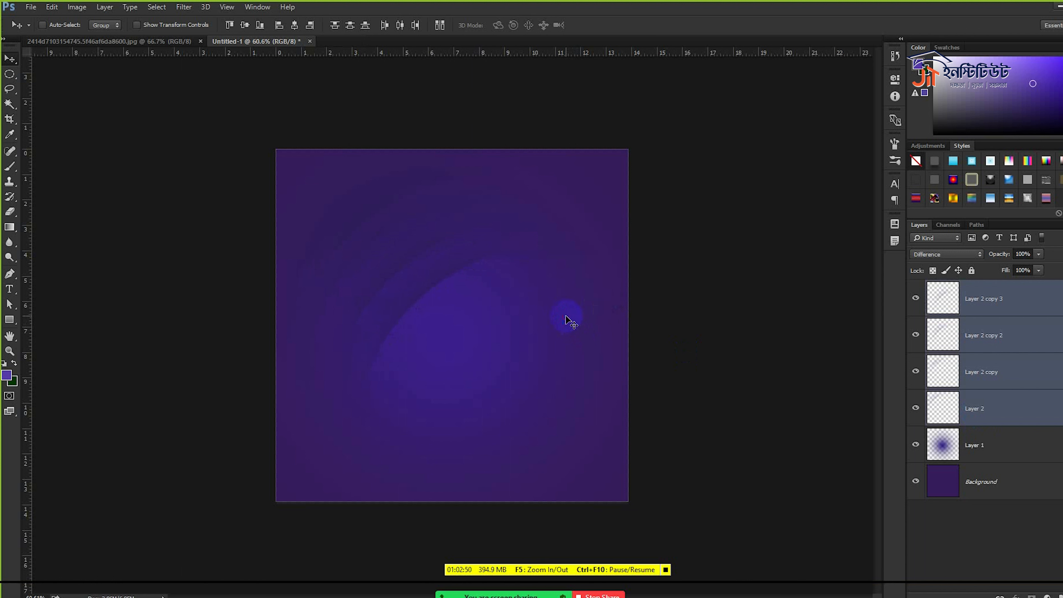
- Delete the four selected crescent layers and add a new empty layer above the glow layer
{"action": "left_click", "coordinate": [726, 356]}
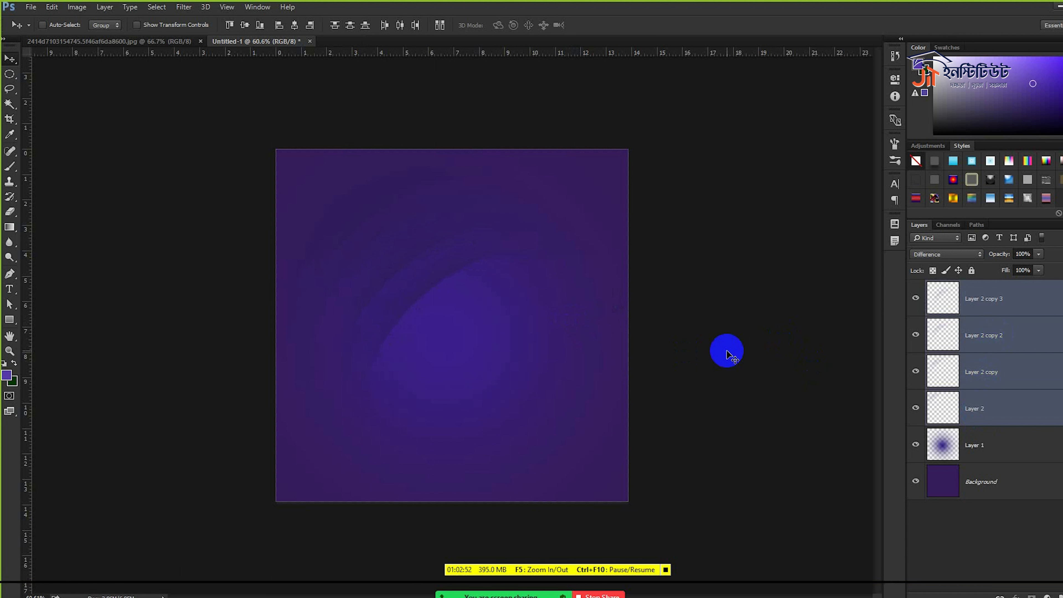
{"action": "key", "text": "Delete"}
{"action": "left_click", "coordinate": [1047, 596]}
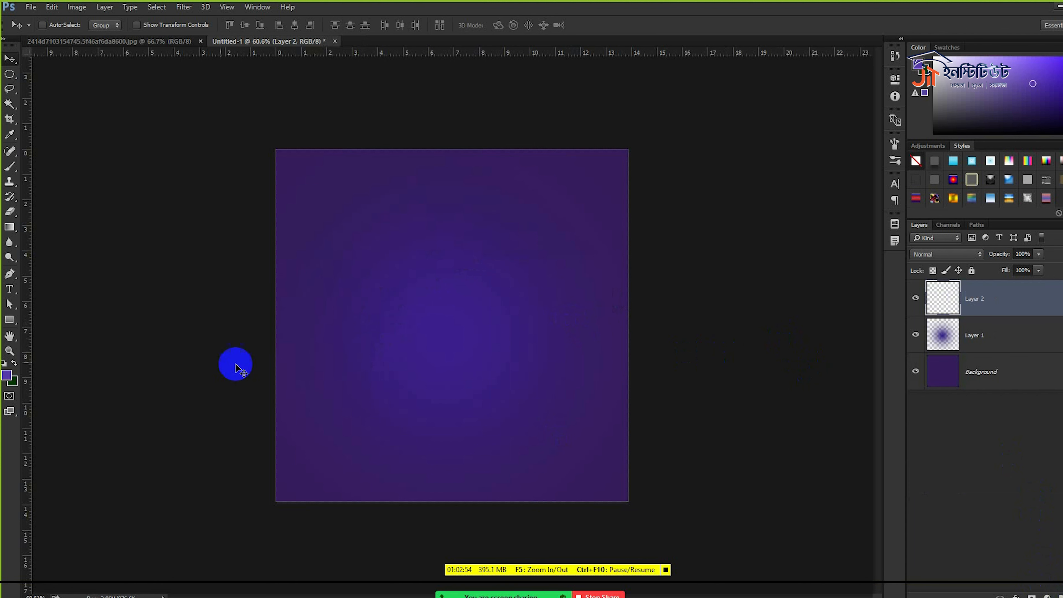
- Dab a 600 px soft glow at the canvas centre, delete a circular area over its lower part to leave a crescent, and deselect
{"action": "left_click", "coordinate": [16, 170]}
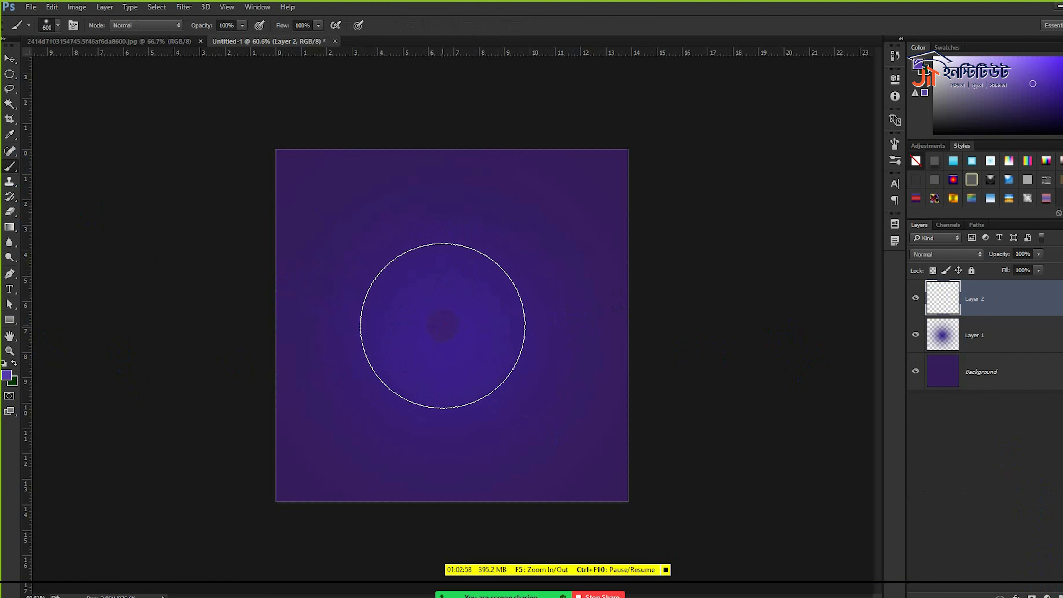
{"action": "left_click", "coordinate": [442, 325]}
{"action": "left_click", "coordinate": [9, 75]}
{"action": "left_click", "coordinate": [45, 89]}
{"action": "left_click_drag", "start_coordinate": [539, 395], "coordinate": [717, 537]}
{"action": "left_click_drag", "start_coordinate": [522, 363], "coordinate": [496, 351]}
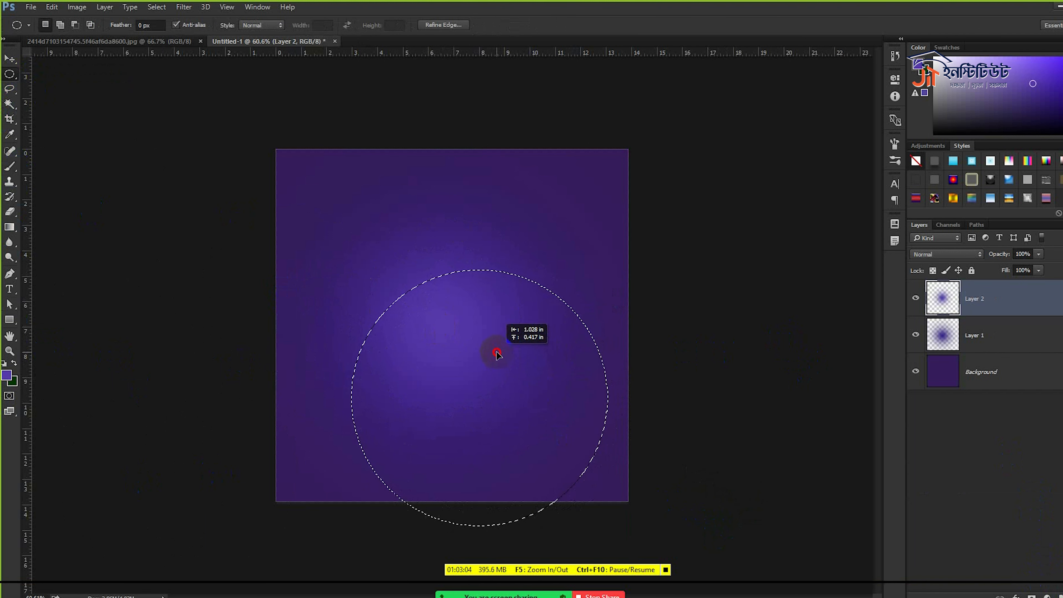
{"action": "key", "text": "Delete"}
{"action": "left_click", "coordinate": [543, 236]}
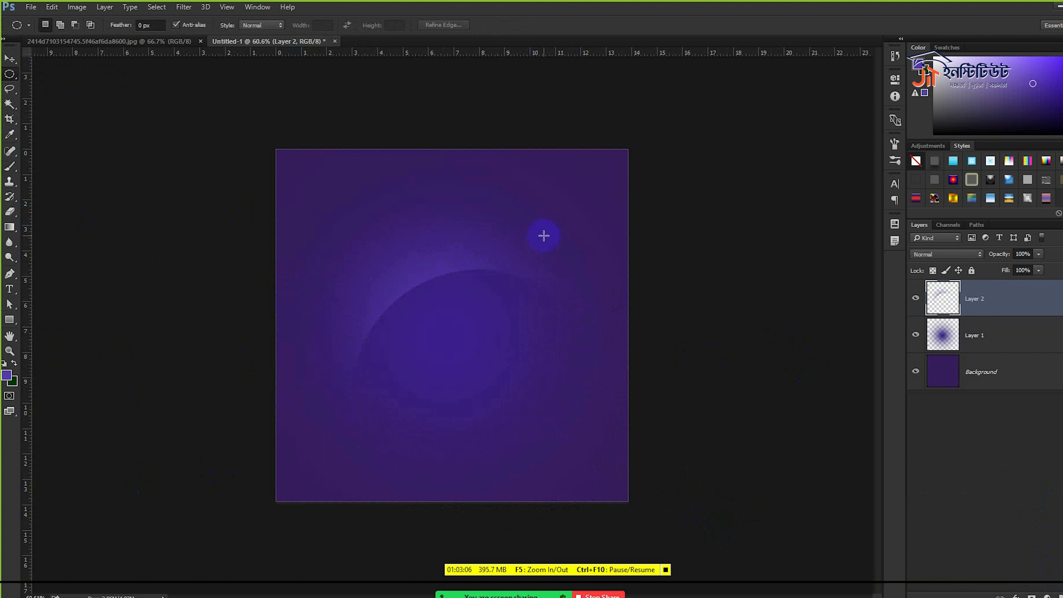
- Move the new crescent up and left so its arc sits above the central glow
{"action": "left_click", "coordinate": [9, 59]}
{"action": "left_click_drag", "start_coordinate": [525, 318], "coordinate": [469, 260]}
{"action": "left_click_drag", "start_coordinate": [337, 263], "coordinate": [446, 262]}
- Set the crescent layer's blend mode to Difference and its opacity to 67%
{"action": "left_click", "coordinate": [867, 257]}
{"action": "left_click", "coordinate": [962, 258]}
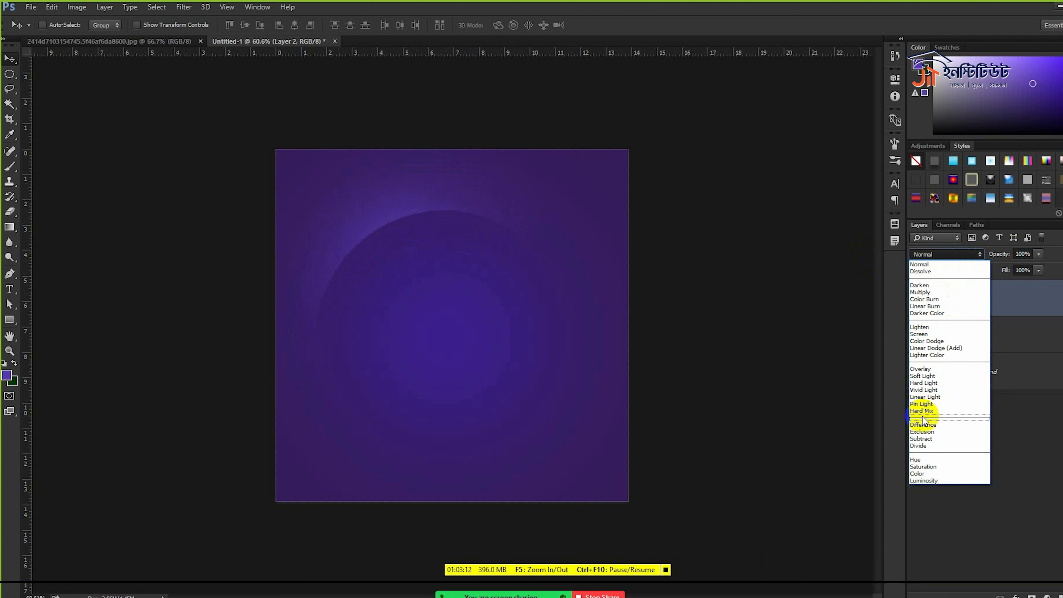
{"action": "left_click", "coordinate": [919, 441]}
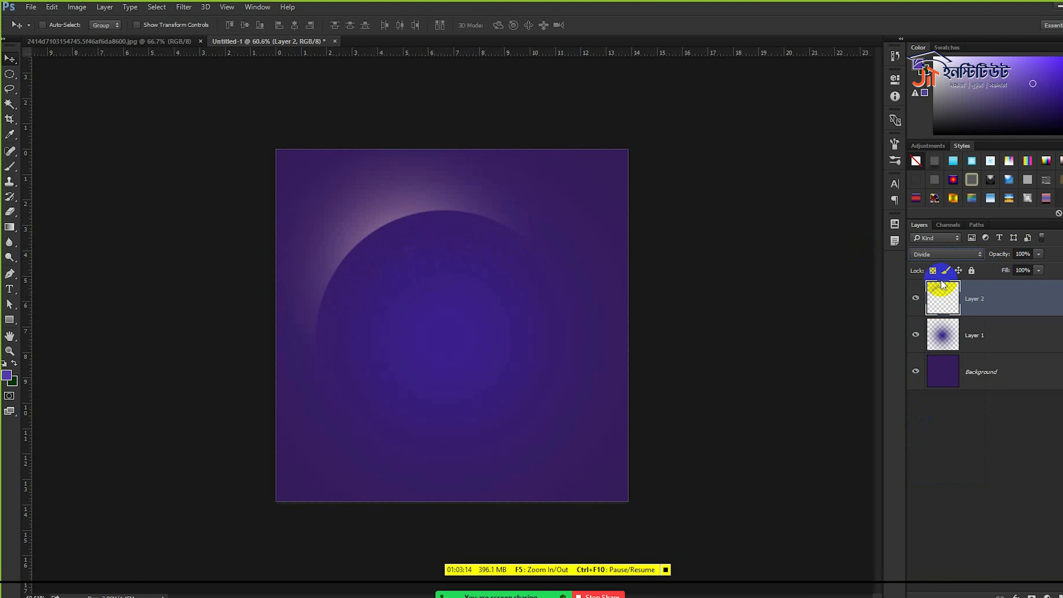
{"action": "scroll", "coordinate": [947, 252], "scroll_direction": "up", "scroll_amount": 1}
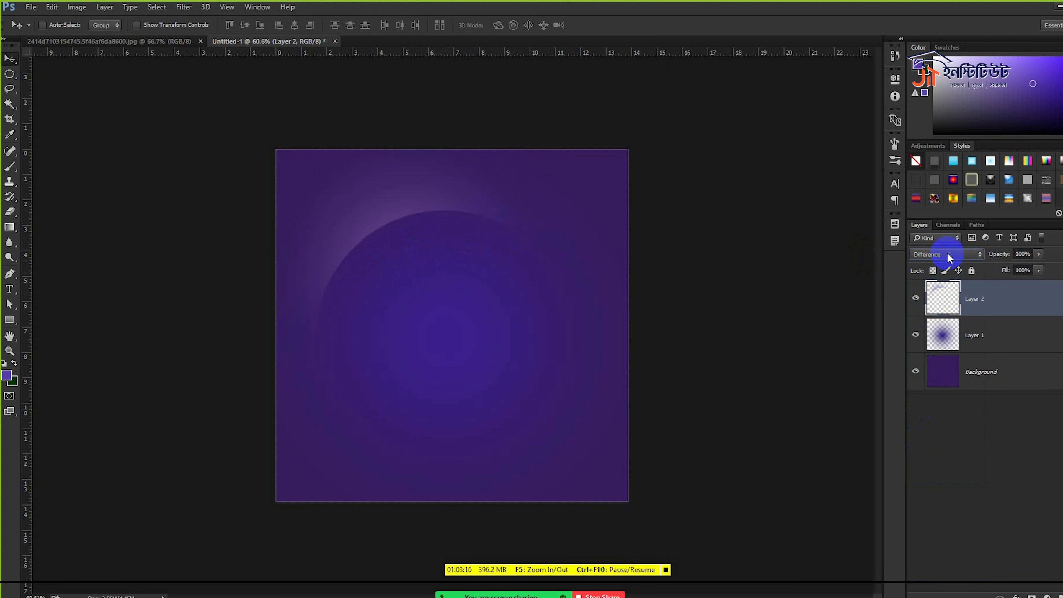
{"action": "left_click_drag", "start_coordinate": [1000, 254], "coordinate": [981, 257]}
- Enlarge the crescent beyond the canvas's upper edge, rotate it slightly counter-clockwise, and apply the transform
{"action": "key", "text": "ctrl+t"}
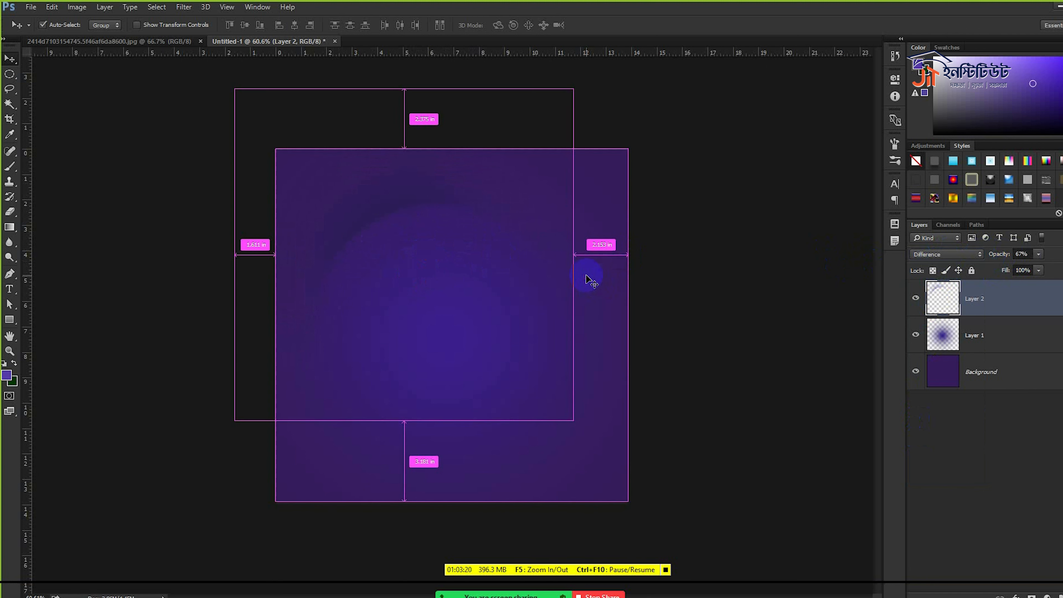
{"action": "left_click_drag", "start_coordinate": [577, 89], "coordinate": [631, 61]}
{"action": "left_click_drag", "start_coordinate": [702, 192], "coordinate": [690, 154]}
{"action": "key", "text": "Return"}
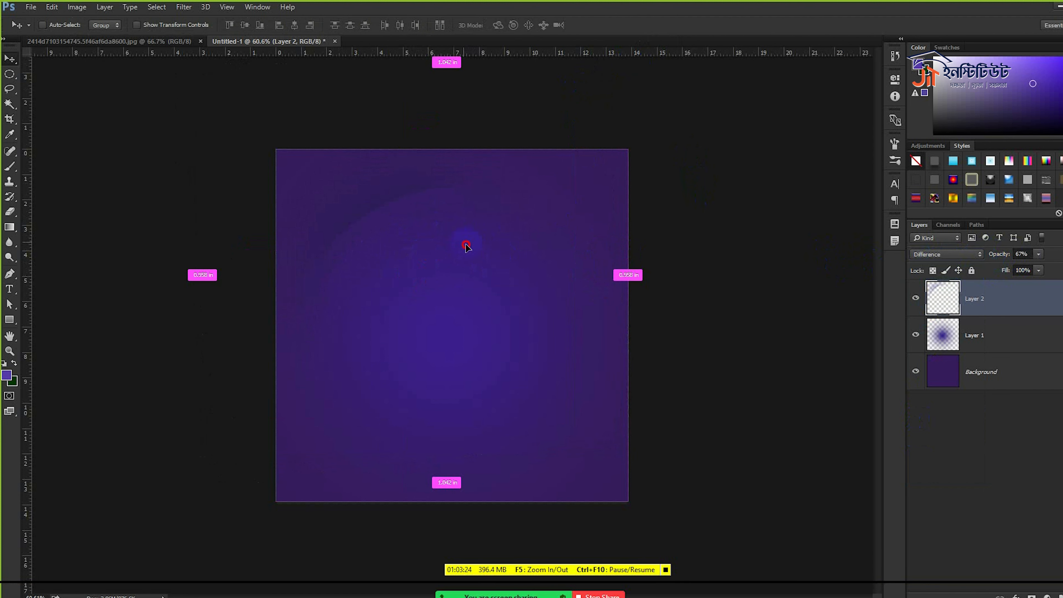
- Duplicate the crescent three times diagonally towards the canvas centre and shift all four crescent layers slightly up and left
{"action": "left_click_drag", "start_coordinate": [477, 253], "coordinate": [520, 322]}
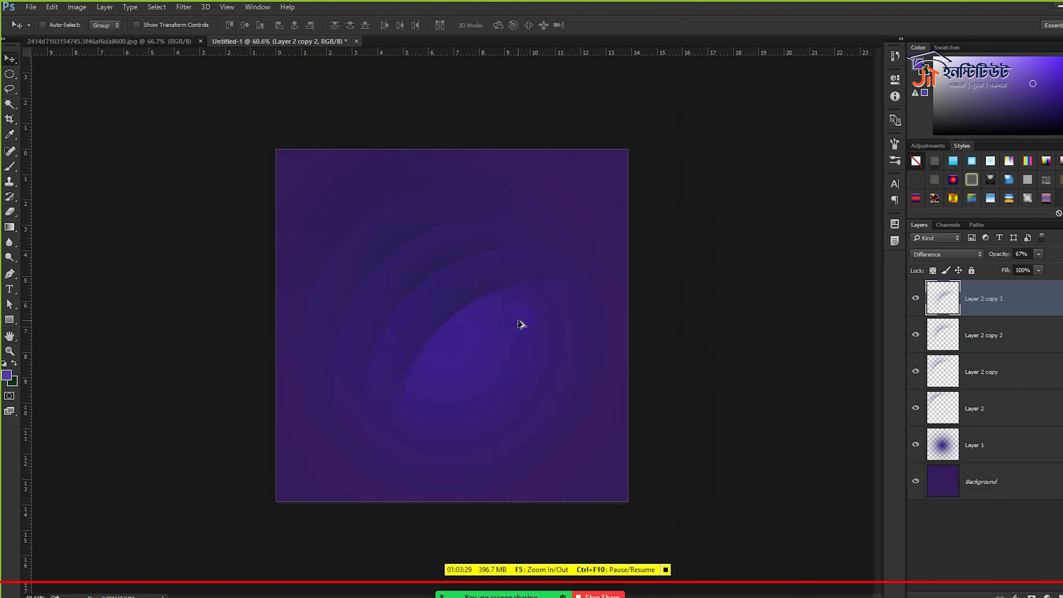
{"action": "left_click", "coordinate": [977, 409], "text": "shift"}
{"action": "left_click_drag", "start_coordinate": [528, 284], "coordinate": [544, 297]}
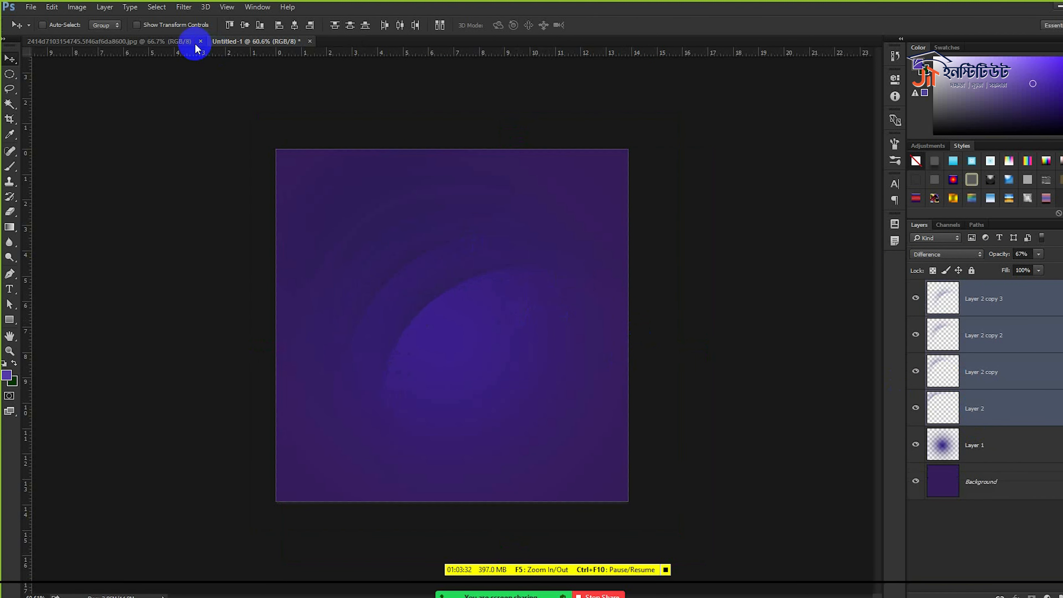
- Compare the curved shapes with the reference poster and nudge the four crescent layers slightly up and left
{"action": "left_click", "coordinate": [195, 44]}
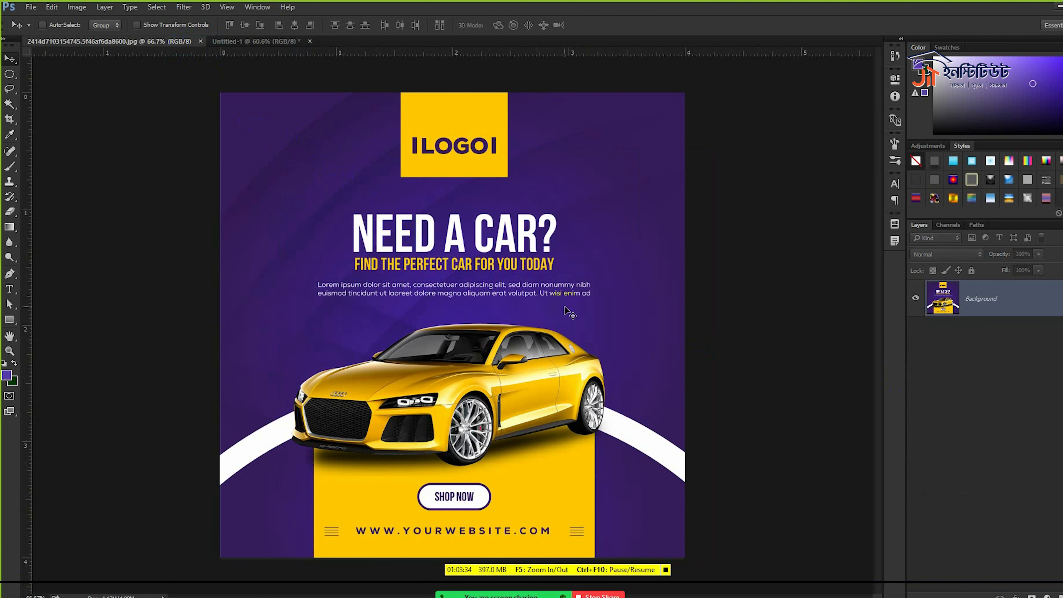
{"action": "left_click", "coordinate": [303, 43]}
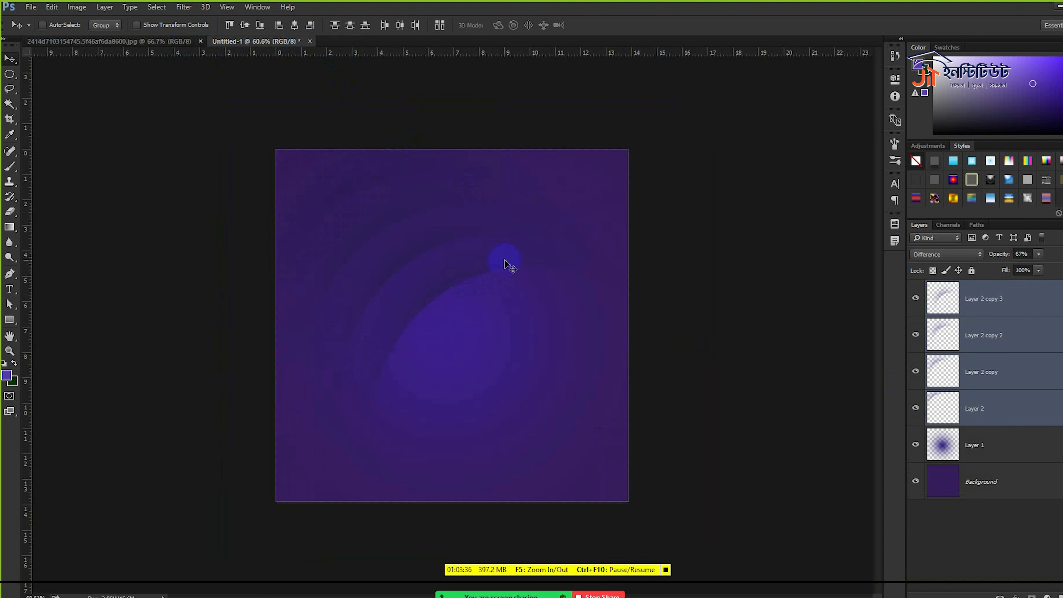
{"action": "key", "text": "ctrl"}
{"action": "left_click_drag", "start_coordinate": [503, 260], "coordinate": [500, 259]}
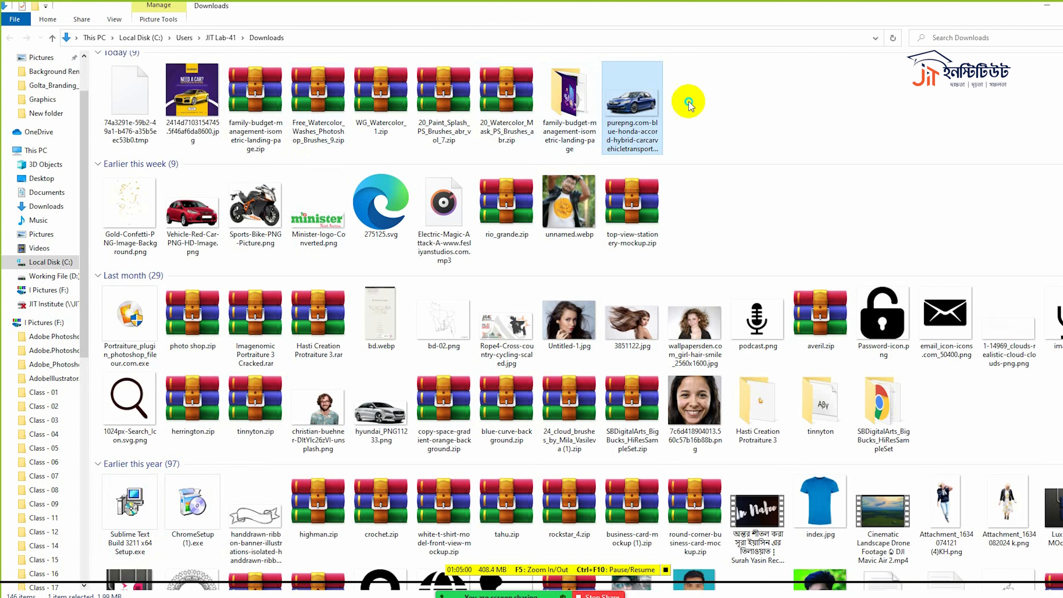
- Place the blue Honda car PNG from the Downloads folder at about 37% scale, horizontally centred in the poster's lower half
{"action": "right_click", "coordinate": [688, 102]}
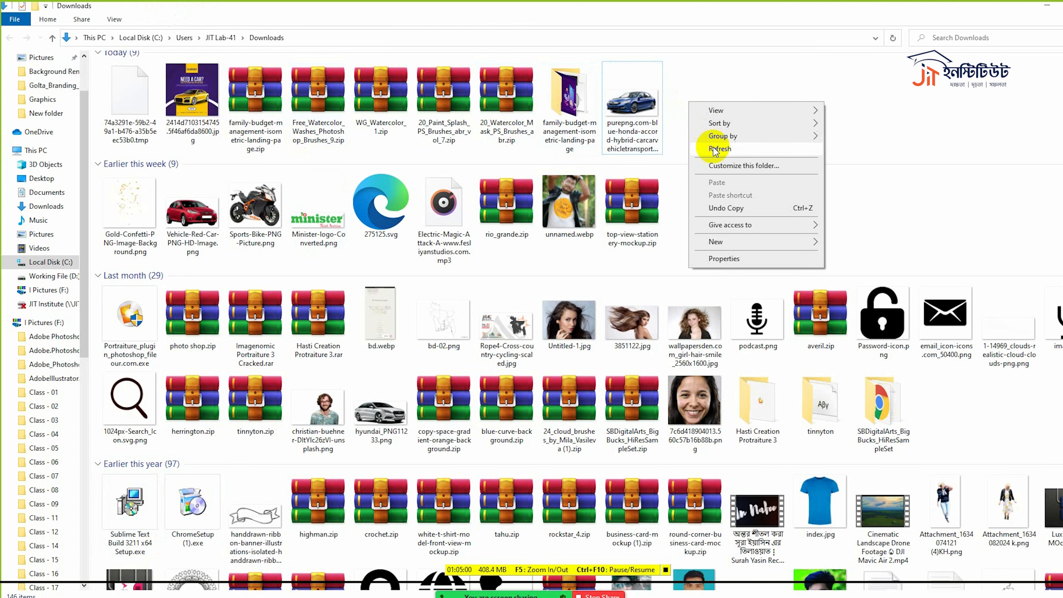
{"action": "left_click", "coordinate": [719, 149]}
{"action": "left_click_drag", "start_coordinate": [130, 104], "coordinate": [509, 299]}
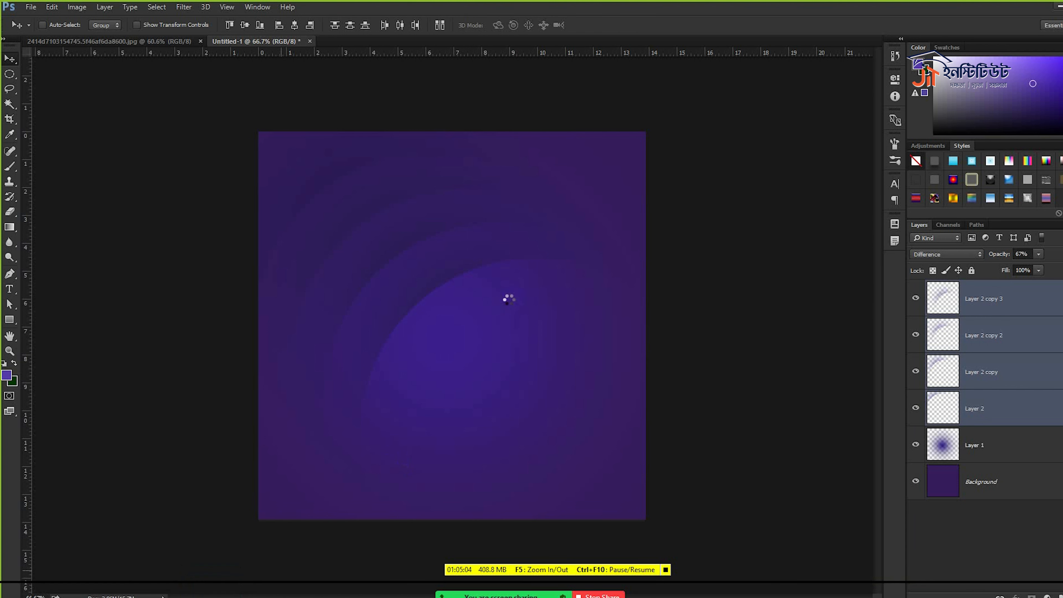
{"action": "left_click_drag", "start_coordinate": [621, 240], "coordinate": [526, 374]}
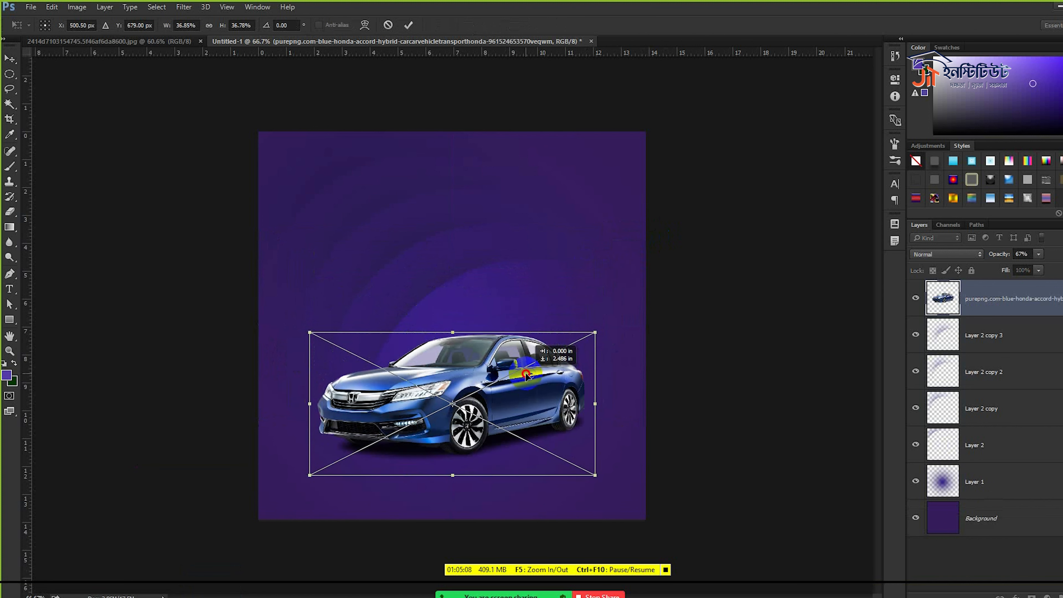
{"action": "key", "text": "Return"}
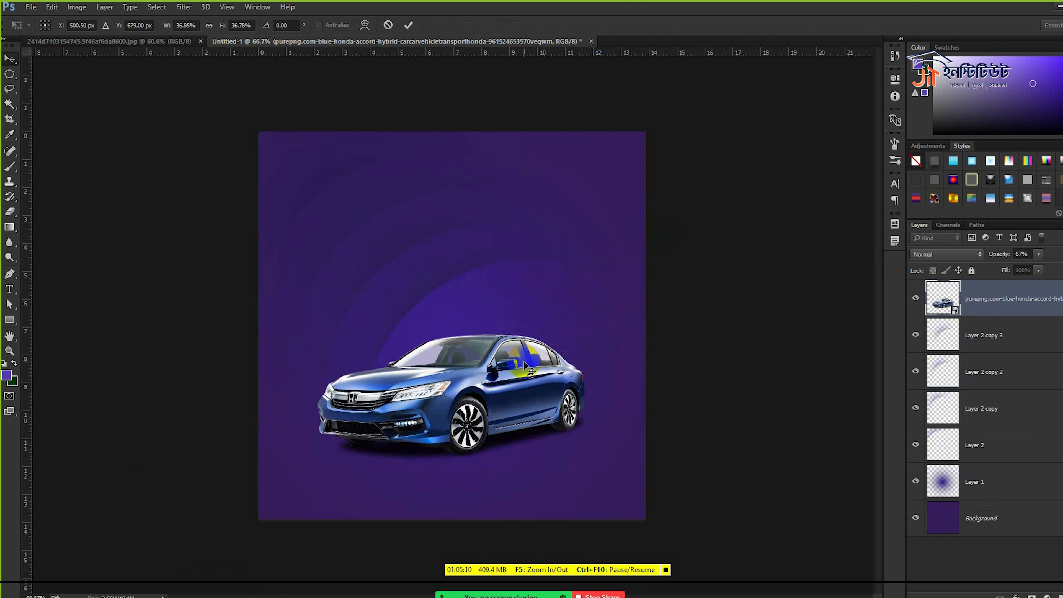
{"action": "left_click_drag", "start_coordinate": [526, 364], "coordinate": [526, 350]}
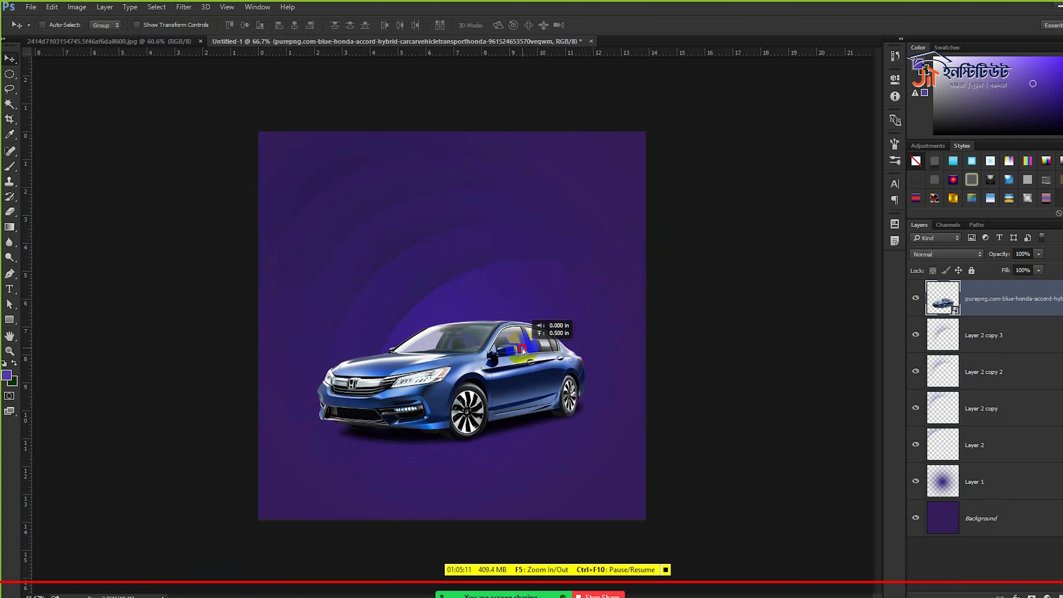
- Group the glow layer and the four crescent layers and name the group OBJECT
{"action": "left_click", "coordinate": [11, 320]}
{"action": "left_click", "coordinate": [993, 519]}
{"action": "left_click", "coordinate": [973, 352]}
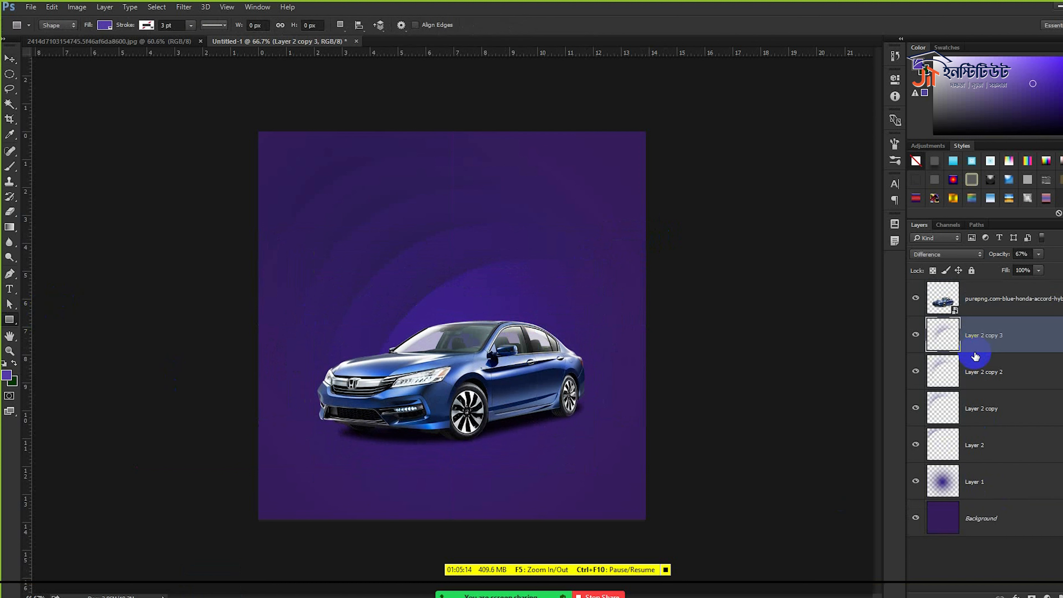
{"action": "left_click", "coordinate": [1002, 480], "text": "shift"}
{"action": "key", "text": "ctrl+g"}
{"action": "double_click", "coordinate": [963, 324]}
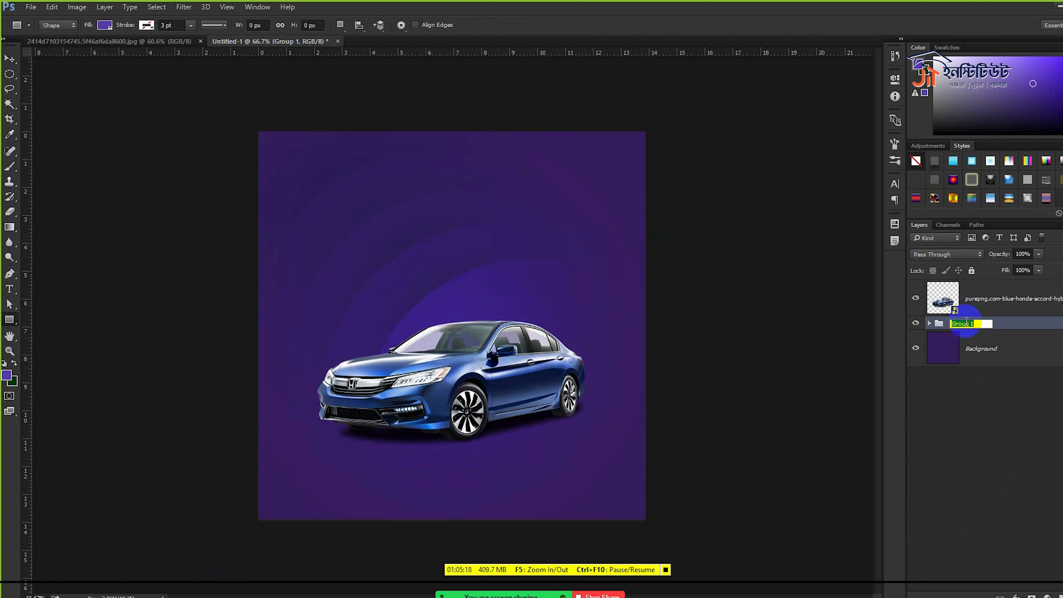
{"action": "type", "text": "OBJECT"}
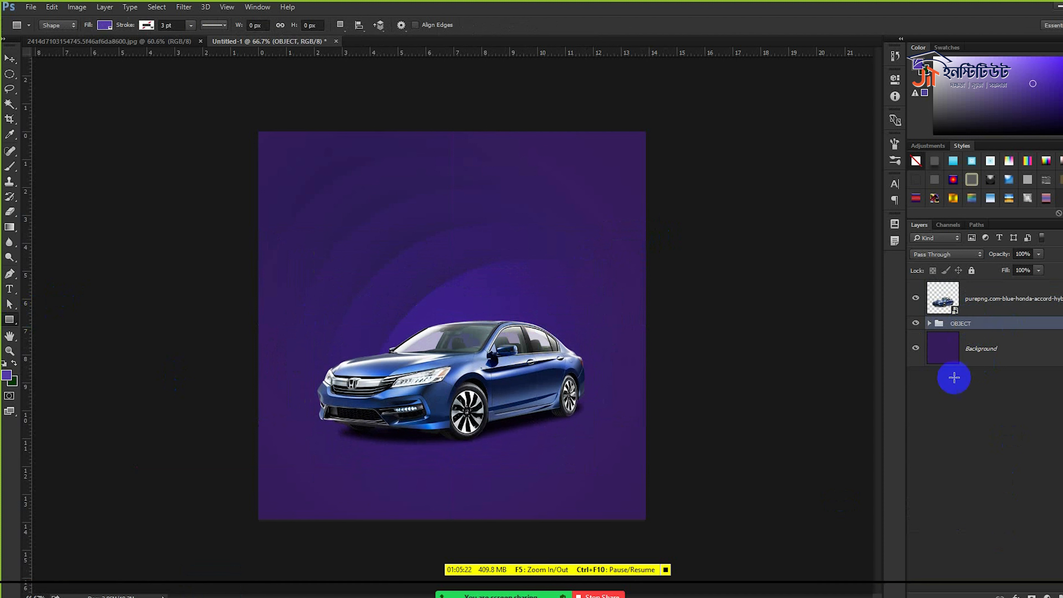
- Draw a 582 × 353 px rectangle behind the car at the poster's lower edge and centre it horizontally on the canvas
{"action": "left_click_drag", "start_coordinate": [336, 523], "coordinate": [561, 387]}
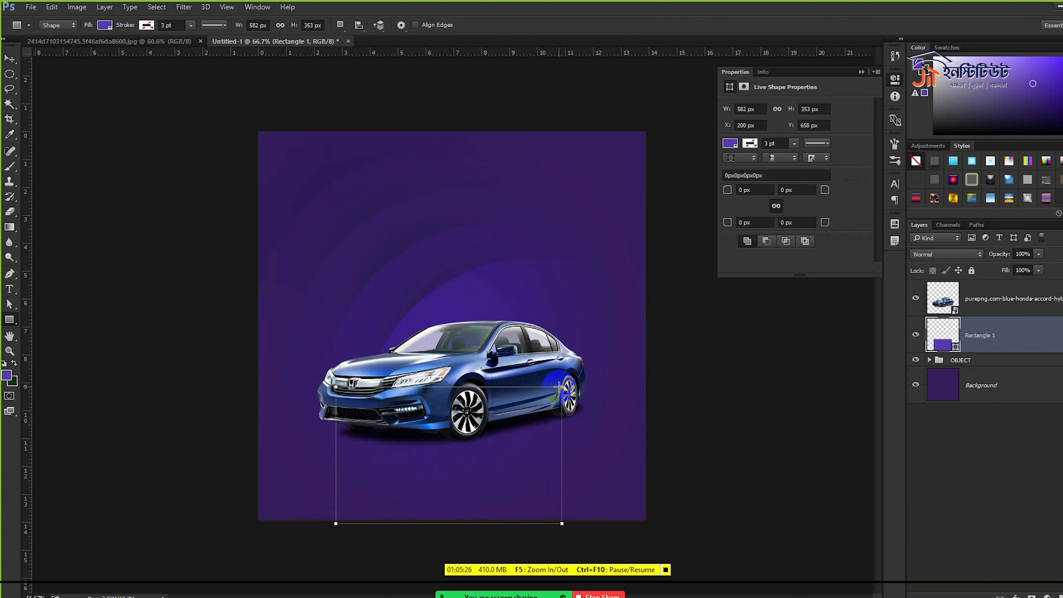
{"action": "key", "text": "v"}
{"action": "key", "text": "ctrl+a"}
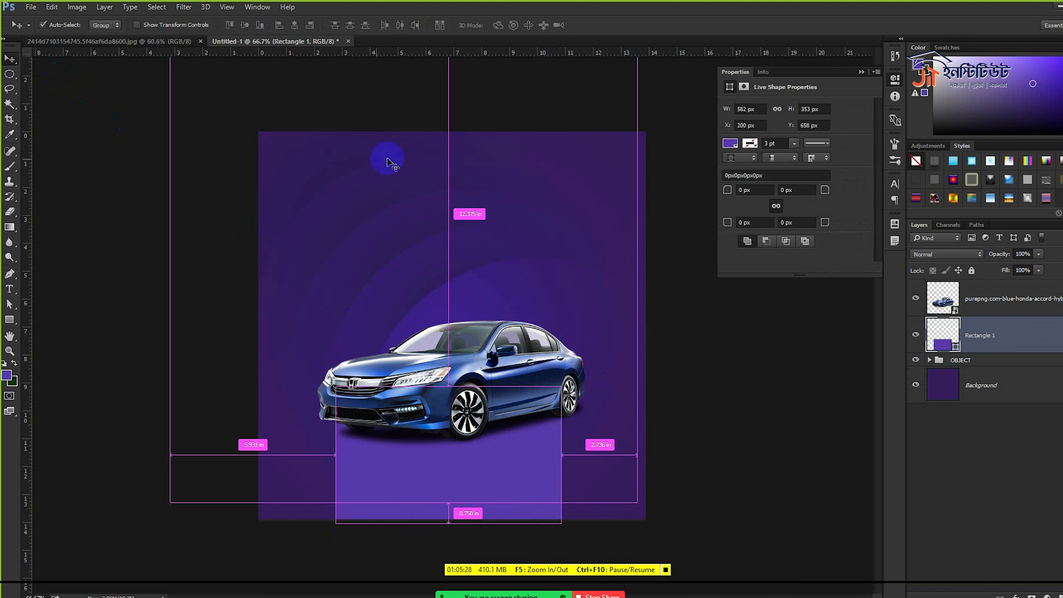
{"action": "left_click", "coordinate": [294, 27]}
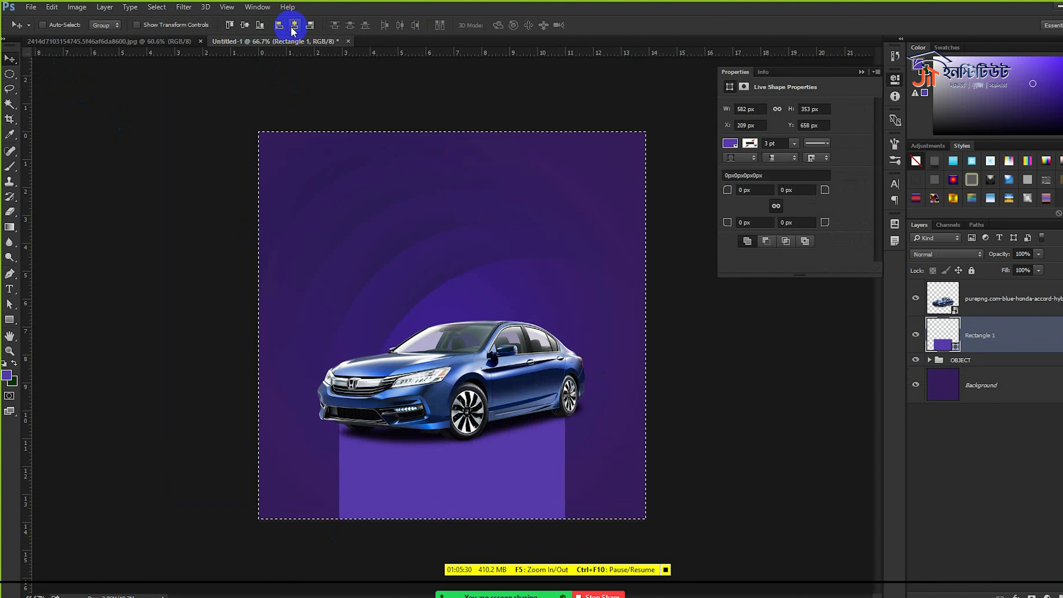
- Fill the rectangle with the off-white #f5f8f9 sampled from the car's window highlight
{"action": "double_click", "coordinate": [944, 330]}
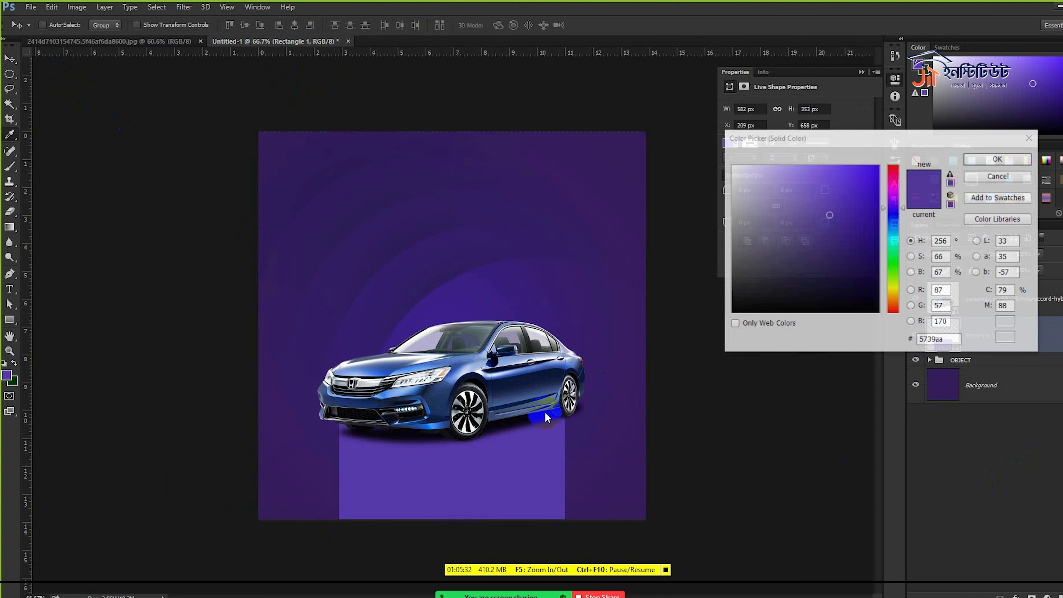
{"action": "left_click", "coordinate": [519, 332]}
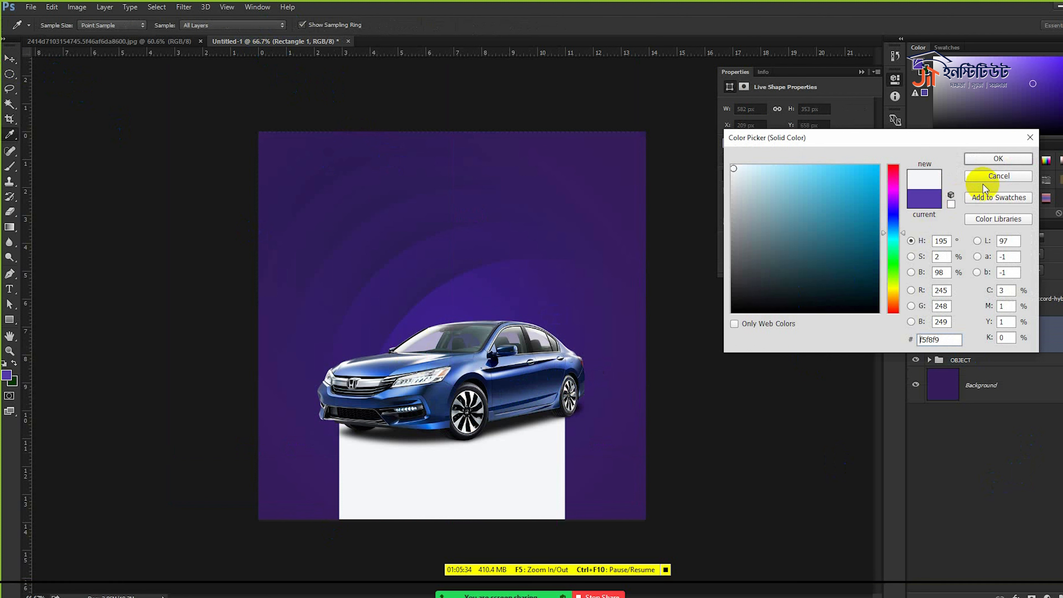
{"action": "left_click", "coordinate": [998, 158]}
- Duplicate the rectangle to the canvas's upper edge and resize the copy to 324 × 132 px, keeping it horizontally centred
{"action": "left_click_drag", "start_coordinate": [519, 224], "coordinate": [503, 110]}
{"action": "key", "text": "ctrl+t"}
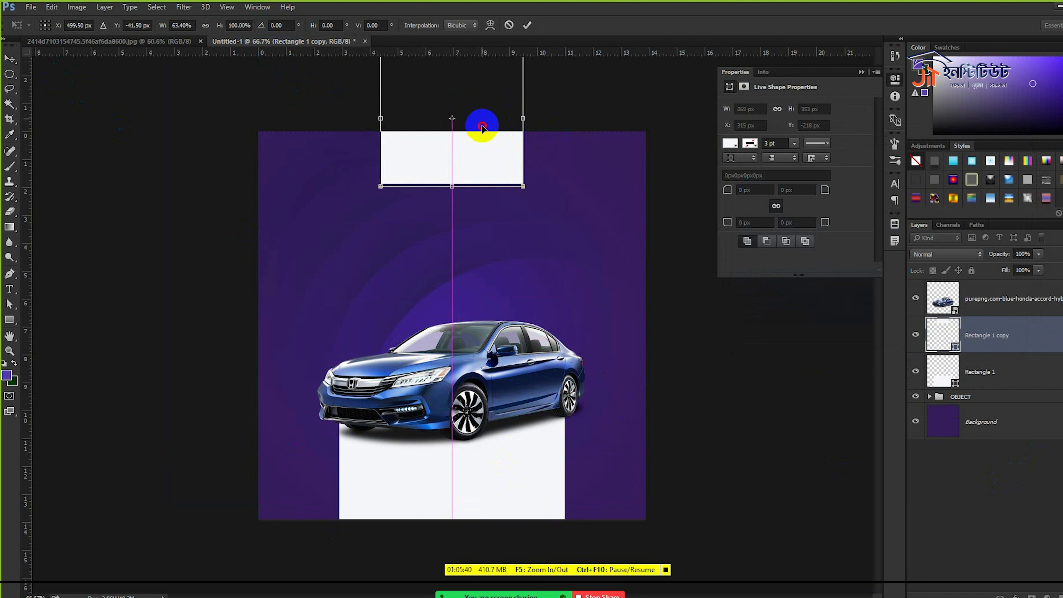
{"action": "left_click_drag", "start_coordinate": [451, 59], "coordinate": [453, 128]}
{"action": "left_click_drag", "start_coordinate": [518, 164], "coordinate": [512, 164]}
{"action": "left_click_drag", "start_coordinate": [453, 200], "coordinate": [453, 188]}
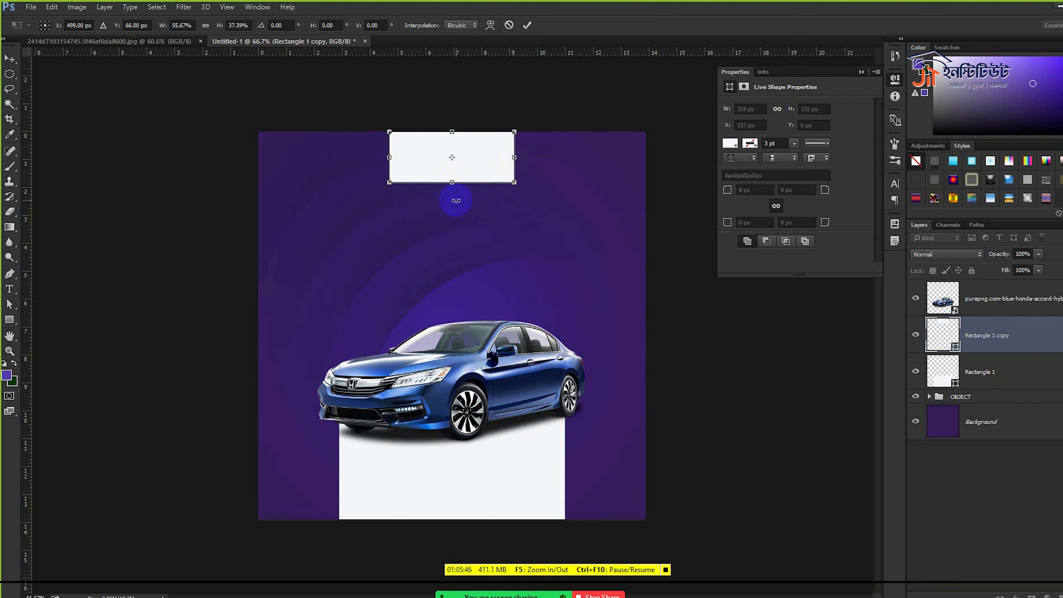
{"action": "key", "text": "Return"}
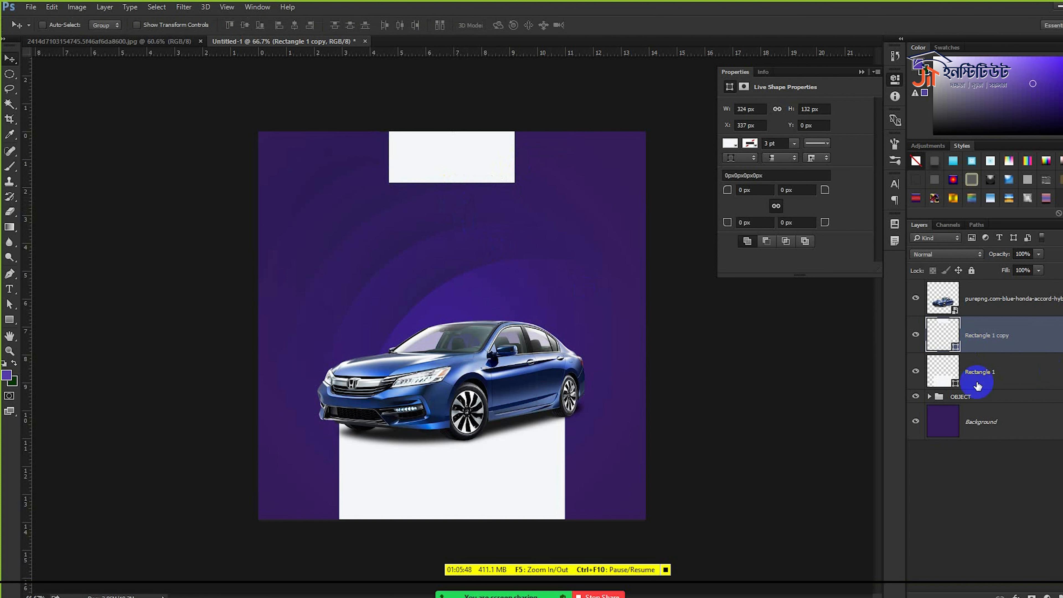
- Sample several blues from the car for the lower rectangle and try the dark navy #0f193a as its fill
{"action": "double_click", "coordinate": [942, 372]}
{"action": "left_click", "coordinate": [437, 423]}
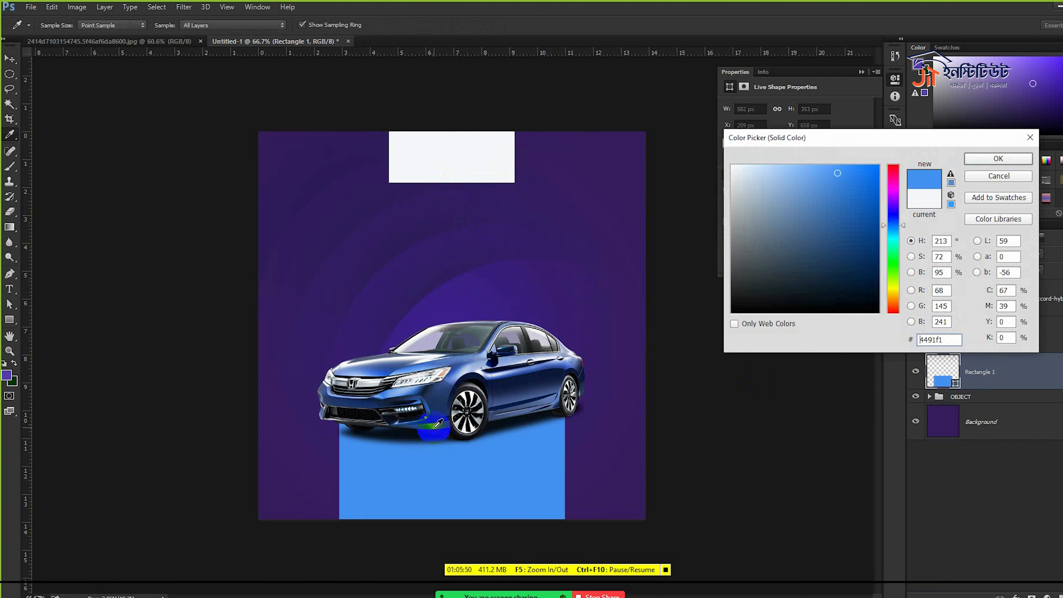
{"action": "left_click", "coordinate": [440, 393]}
{"action": "left_click", "coordinate": [504, 383]}
{"action": "left_click", "coordinate": [507, 371]}
{"action": "left_click", "coordinate": [507, 383]}
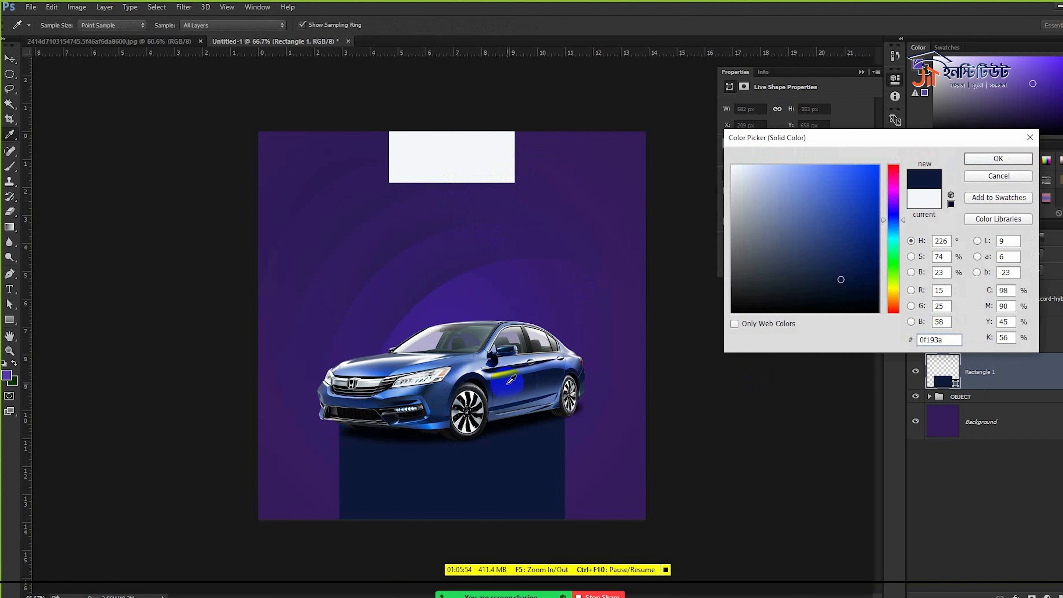
{"action": "left_click", "coordinate": [923, 215]}
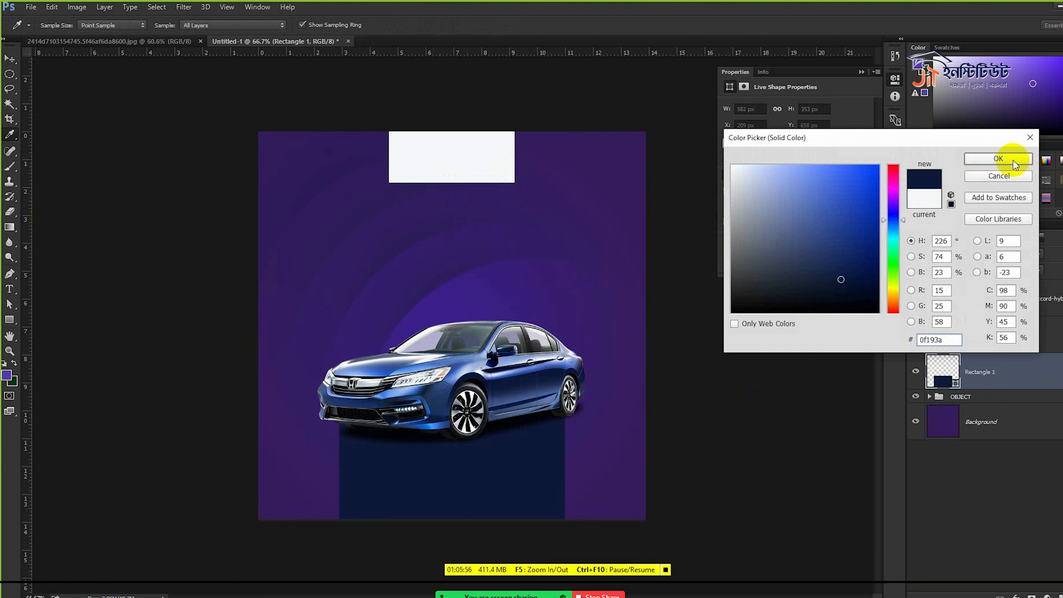
{"action": "left_click", "coordinate": [1013, 161]}
- Try the lower rectangle's navy fill on the upper rectangle too, and undo both rectangles' colour changes
{"action": "left_click", "coordinate": [956, 381]}
{"action": "double_click", "coordinate": [942, 335]}
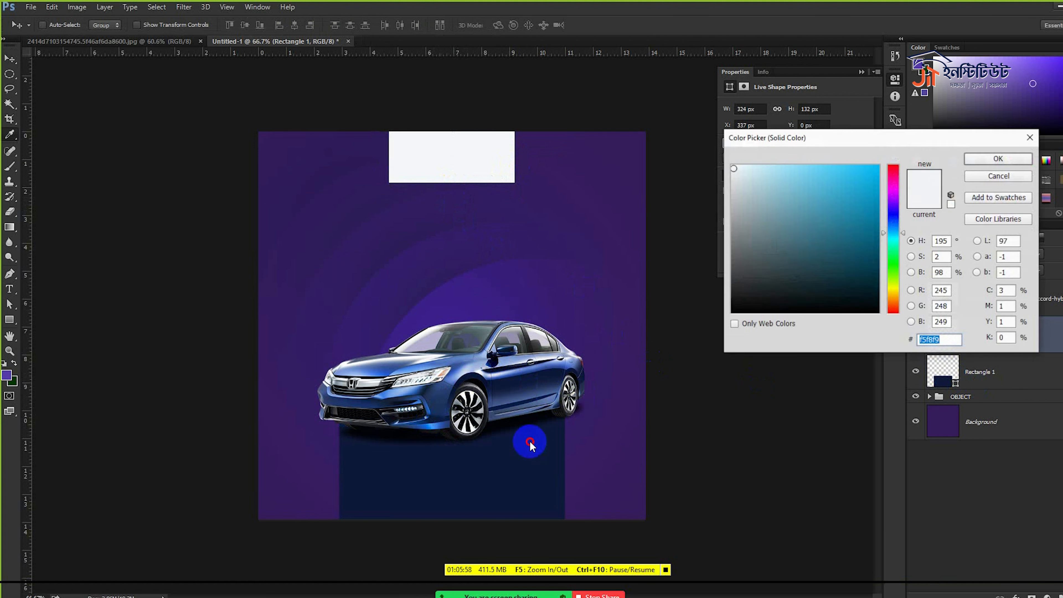
{"action": "left_click", "coordinate": [528, 440]}
{"action": "left_click", "coordinate": [998, 175]}
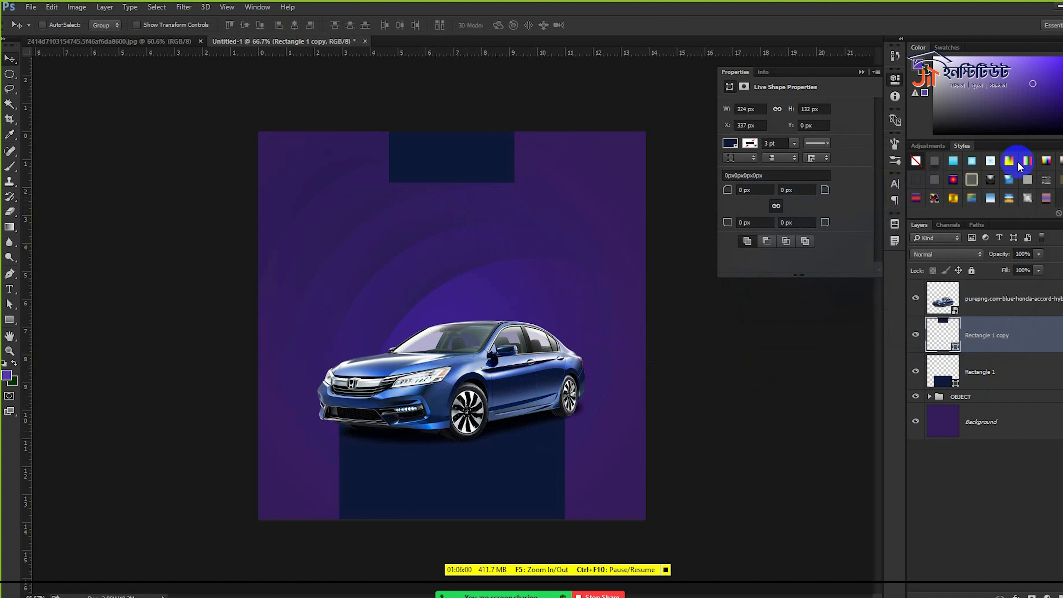
{"action": "key", "text": "ctrl+z"}
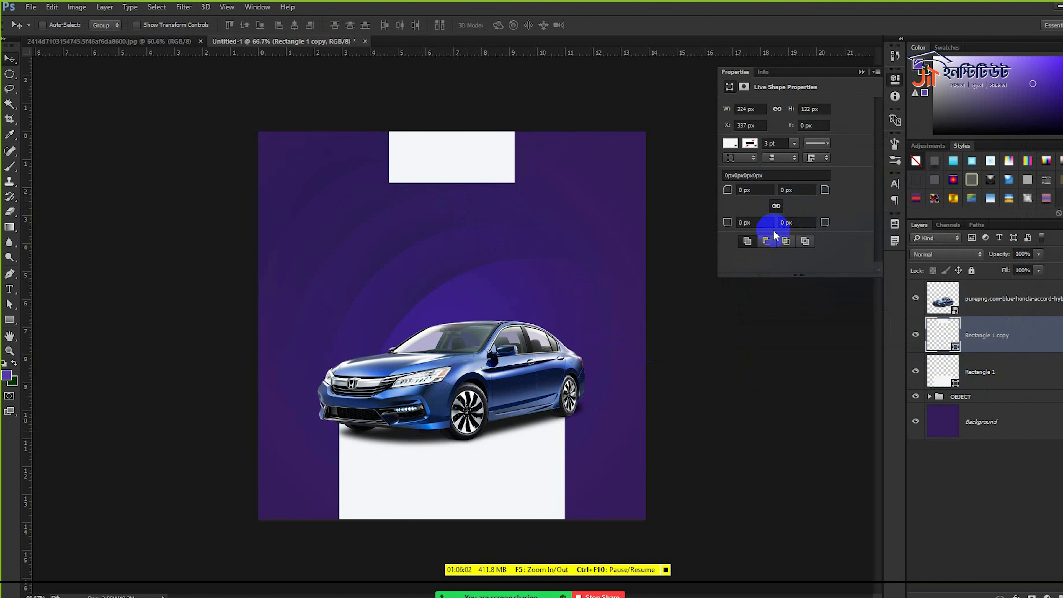
- Rename the car image layer as 01
{"action": "scroll", "coordinate": [499, 326], "scroll_direction": "up", "scroll_amount": 1}
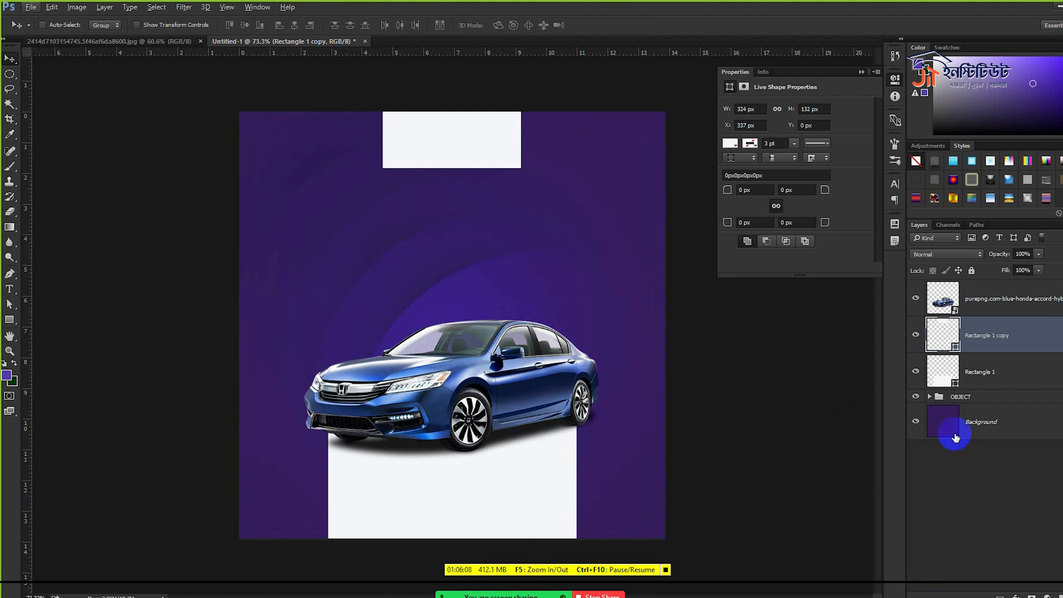
{"action": "left_click", "coordinate": [980, 301]}
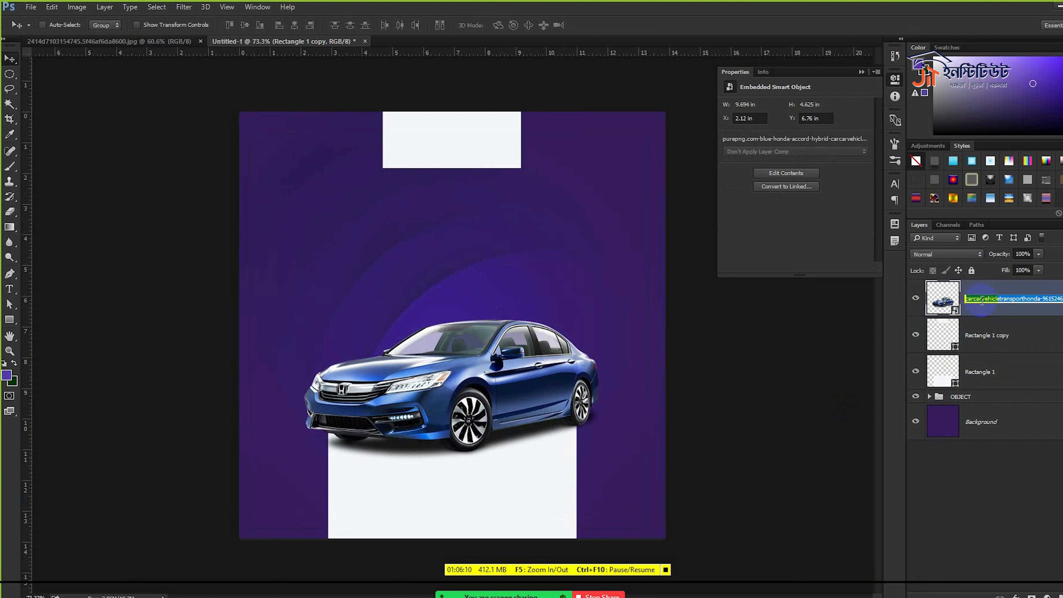
{"action": "double_click", "coordinate": [980, 300]}
{"action": "type", "text": "01"}
{"action": "key", "text": "Return"}
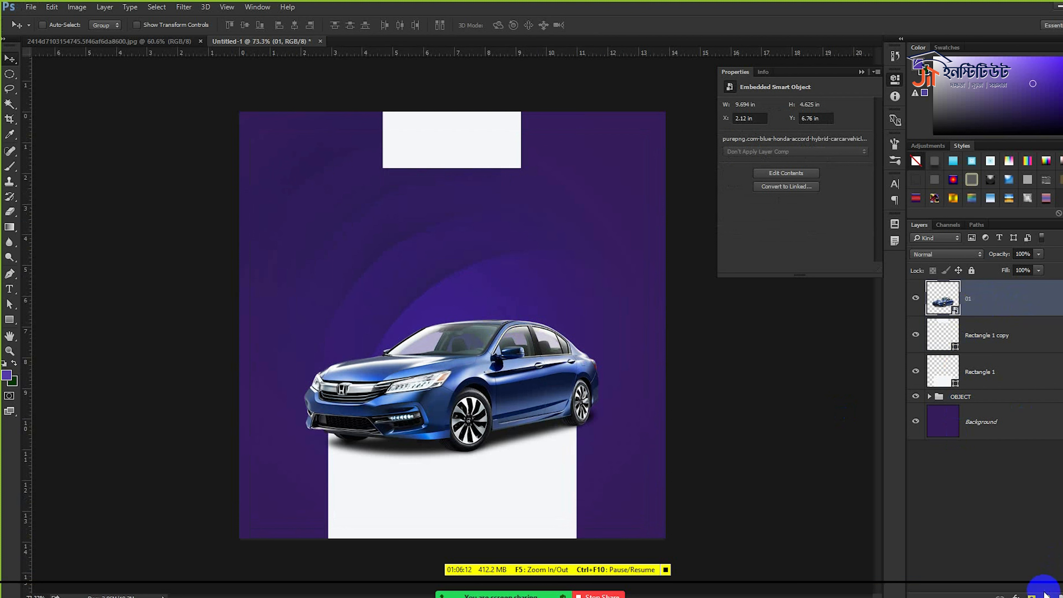
- Add a Curves adjustment clipped to the car layer 01, tweak its midtone point, and compare with the reference poster
{"action": "left_click", "coordinate": [1044, 594]}
{"action": "left_click", "coordinate": [1033, 408]}
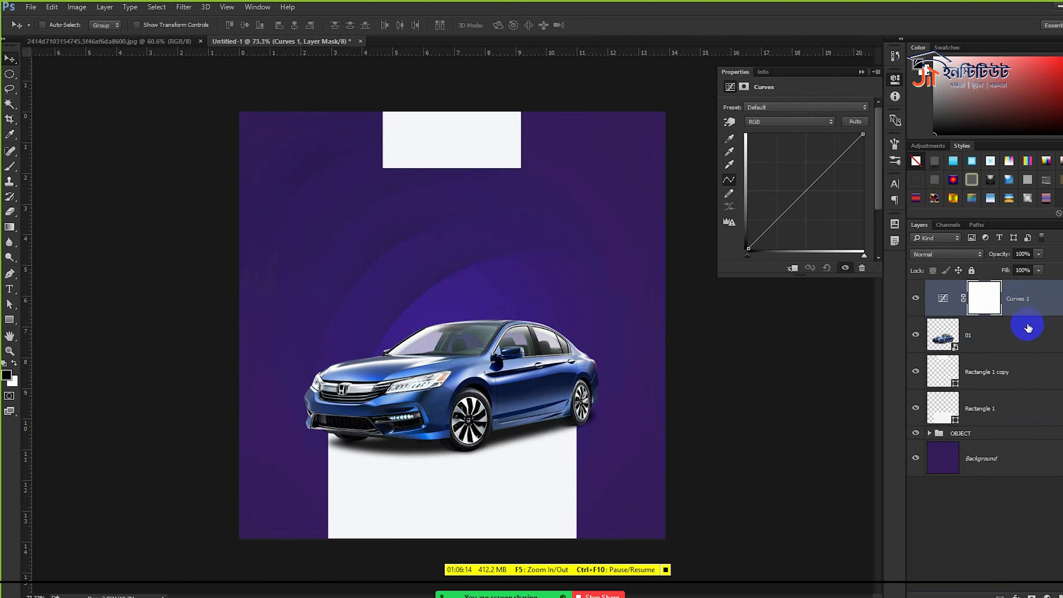
{"action": "left_click", "coordinate": [1026, 316], "text": "alt"}
{"action": "mouse_move", "coordinate": [800, 189]}
{"action": "left_mouse_down"}
{"action": "mouse_move", "coordinate": [787, 187]}
{"action": "mouse_move", "coordinate": [803, 190]}
{"action": "left_mouse_up"}
{"action": "scroll", "coordinate": [428, 368], "scroll_direction": "down", "scroll_amount": 3}
{"action": "scroll", "coordinate": [428, 372], "scroll_direction": "up", "scroll_amount": 3}
{"action": "scroll", "coordinate": [431, 379], "scroll_direction": "down", "scroll_amount": 1}
{"action": "left_click", "coordinate": [186, 41]}
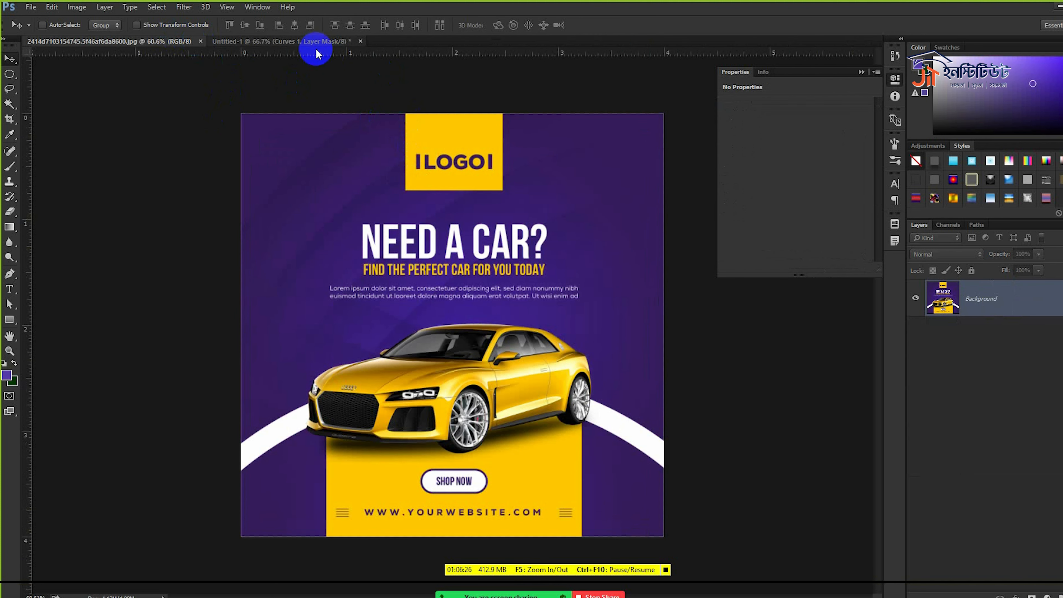
{"action": "left_click", "coordinate": [330, 42]}
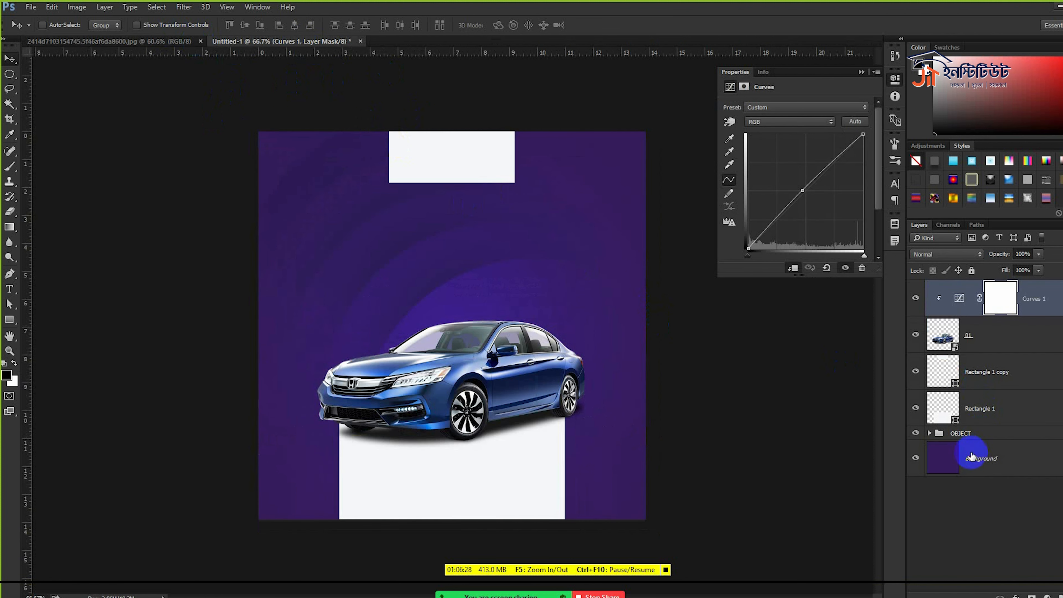
- Add a Hue/Saturation adjustment above the OBJECT group and shift the purple background's hue to blue
{"action": "left_click", "coordinate": [970, 456]}
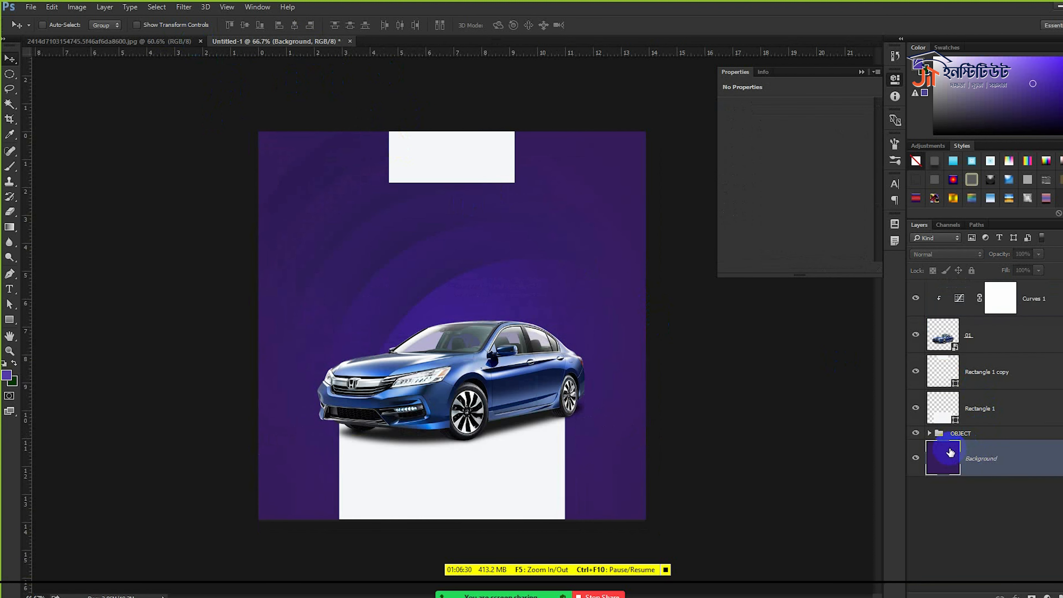
{"action": "left_click", "coordinate": [958, 434]}
{"action": "left_click", "coordinate": [1047, 595]}
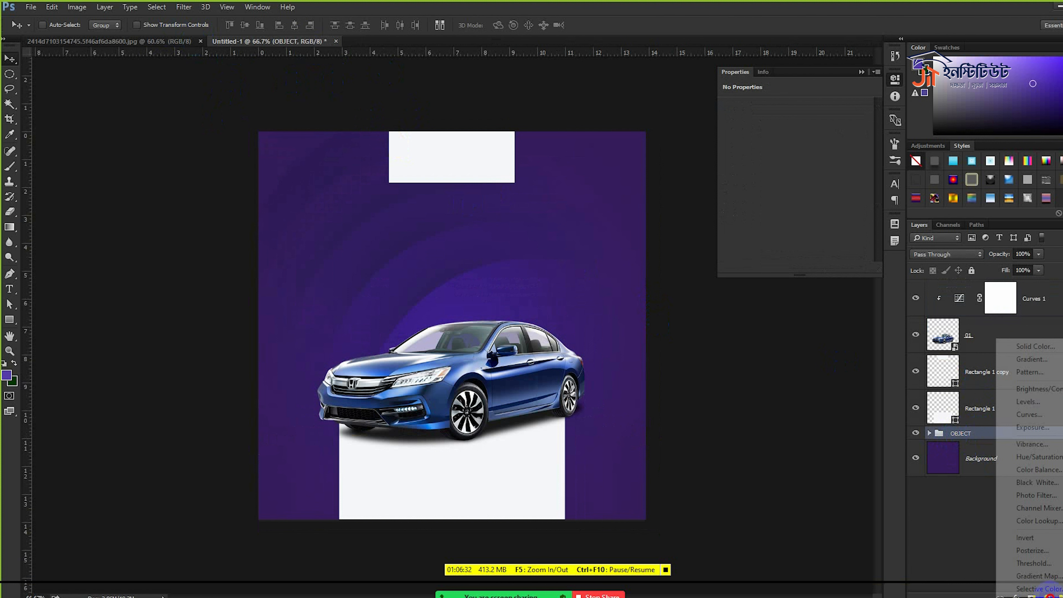
{"action": "left_click", "coordinate": [1048, 463]}
{"action": "mouse_move", "coordinate": [795, 153]}
{"action": "left_mouse_down"}
{"action": "mouse_move", "coordinate": [759, 153]}
{"action": "mouse_move", "coordinate": [878, 159]}
{"action": "mouse_move", "coordinate": [781, 162]}
{"action": "left_mouse_up"}
{"action": "left_click", "coordinate": [860, 72]}
{"action": "scroll", "coordinate": [449, 335], "scroll_direction": "up", "scroll_amount": 1}
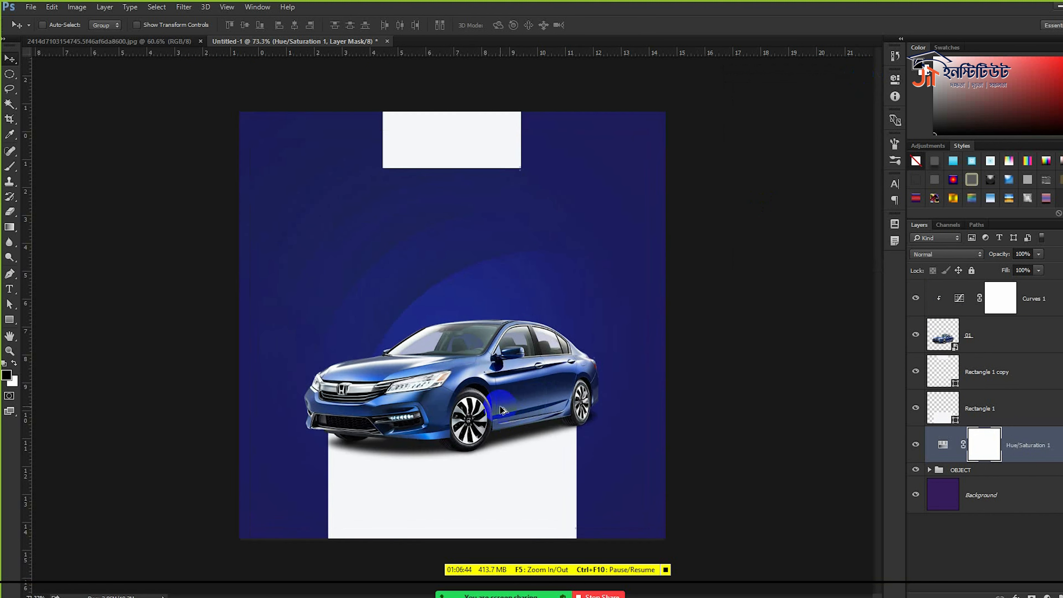
- Delete the Curves adjustment layer from the car
{"action": "left_click", "coordinate": [1041, 296]}
{"action": "key", "text": "Delete"}
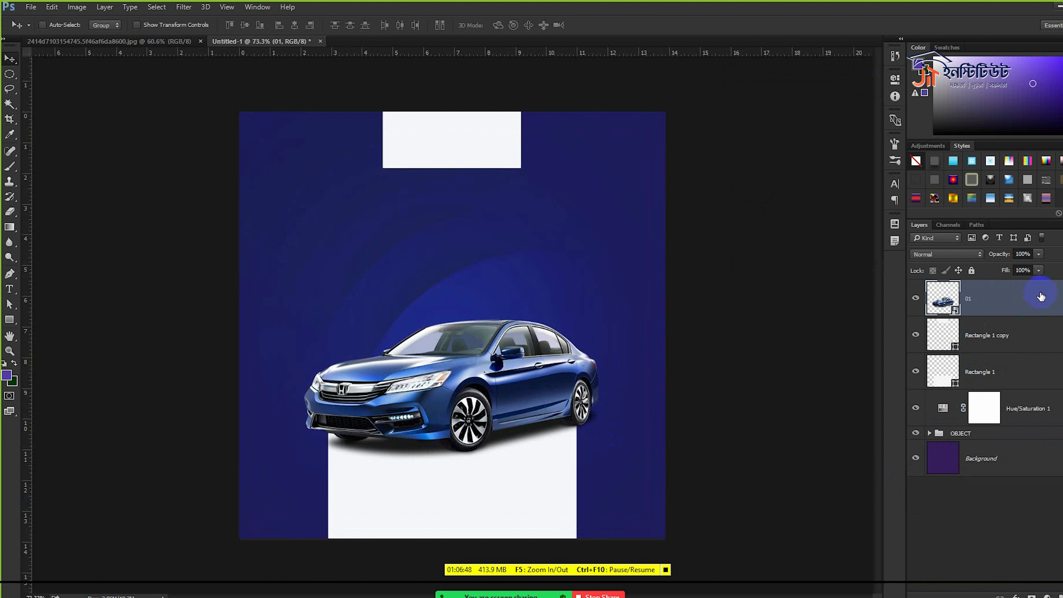
{"action": "scroll", "coordinate": [564, 371], "scroll_direction": "up", "scroll_amount": 1}
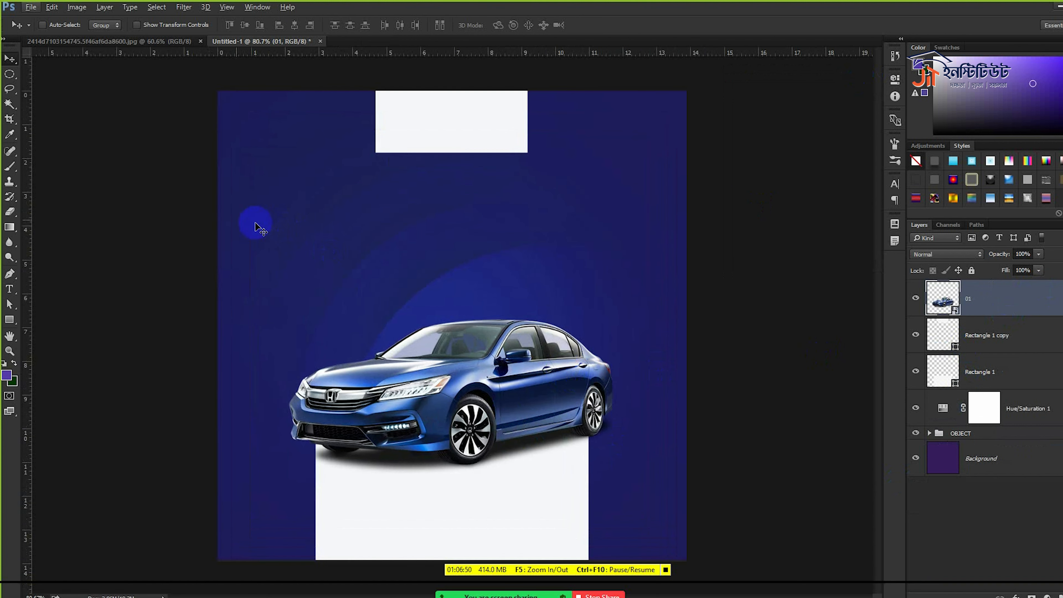
- Check the reference poster and move the upper rectangle's layer above the car layer 01
{"action": "left_click", "coordinate": [9, 289]}
{"action": "left_click", "coordinate": [175, 42]}
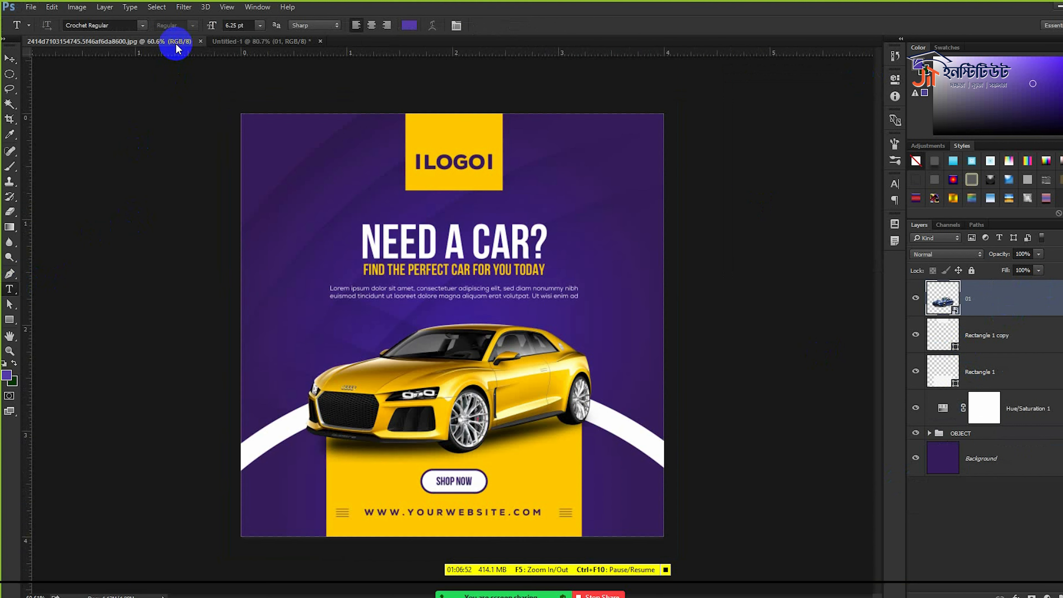
{"action": "left_click", "coordinate": [280, 42]}
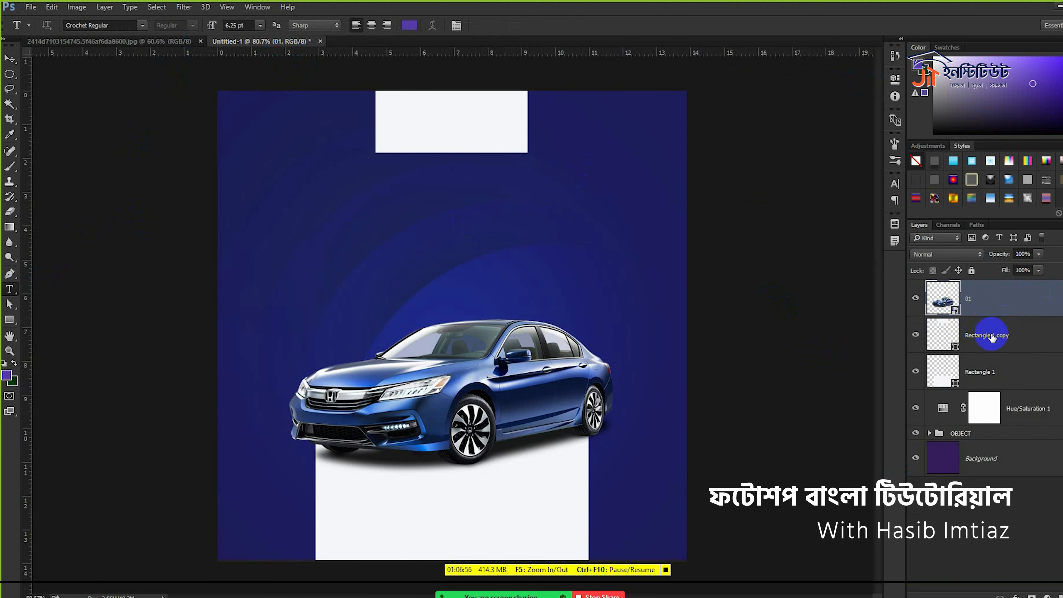
{"action": "left_click_drag", "start_coordinate": [986, 335], "coordinate": [983, 284]}
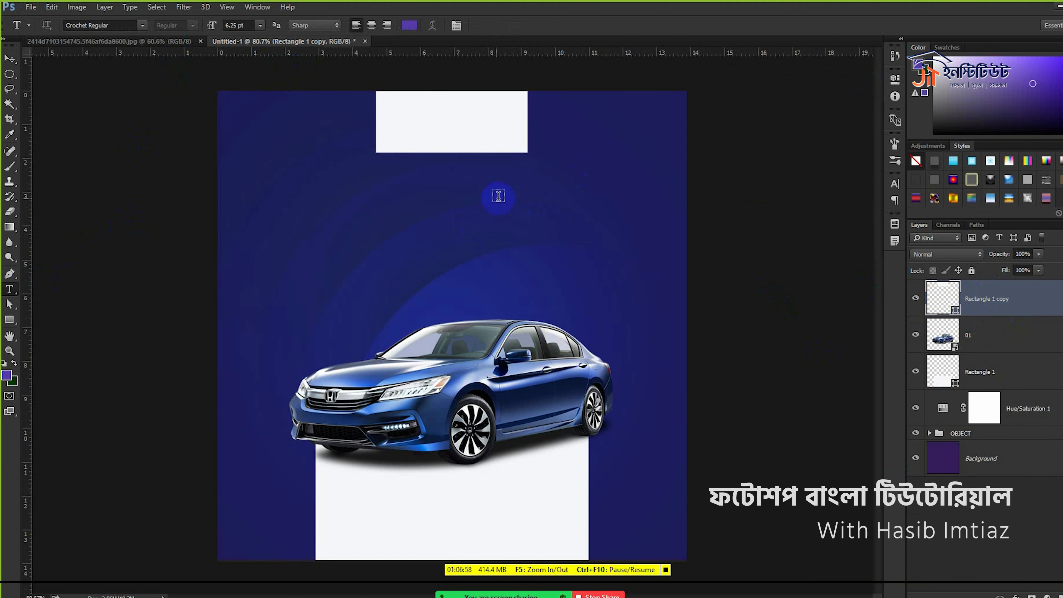
{"action": "left_click", "coordinate": [428, 205]}
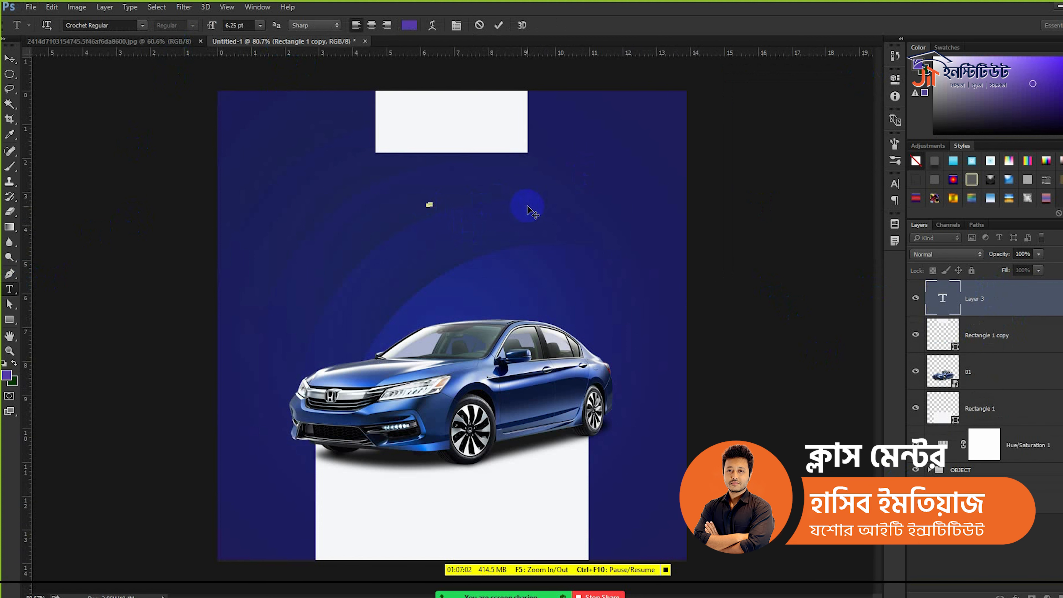
- Place the Honda logo image from the Downloads folder and scale it down over the upper white rectangle
{"action": "left_click", "coordinate": [26, 58]}
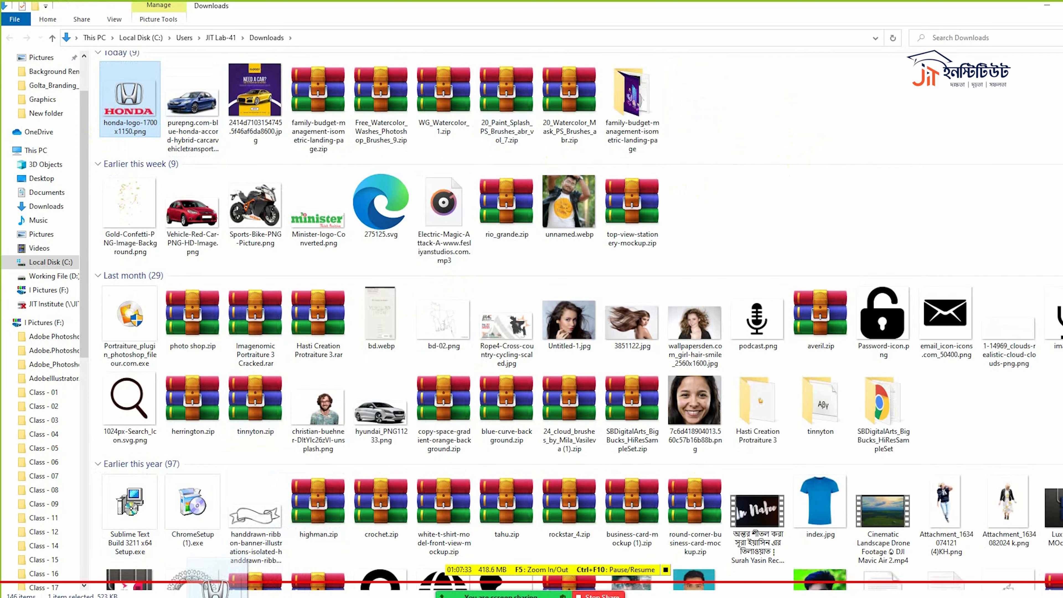
{"action": "left_click_drag", "start_coordinate": [215, 588], "coordinate": [493, 142]}
{"action": "left_click_drag", "start_coordinate": [695, 486], "coordinate": [470, 153]}
- Stretch the upper rectangle downward until it encloses the whole Honda logo
{"action": "left_click", "coordinate": [927, 335]}
{"action": "key", "text": "ctrl+t"}
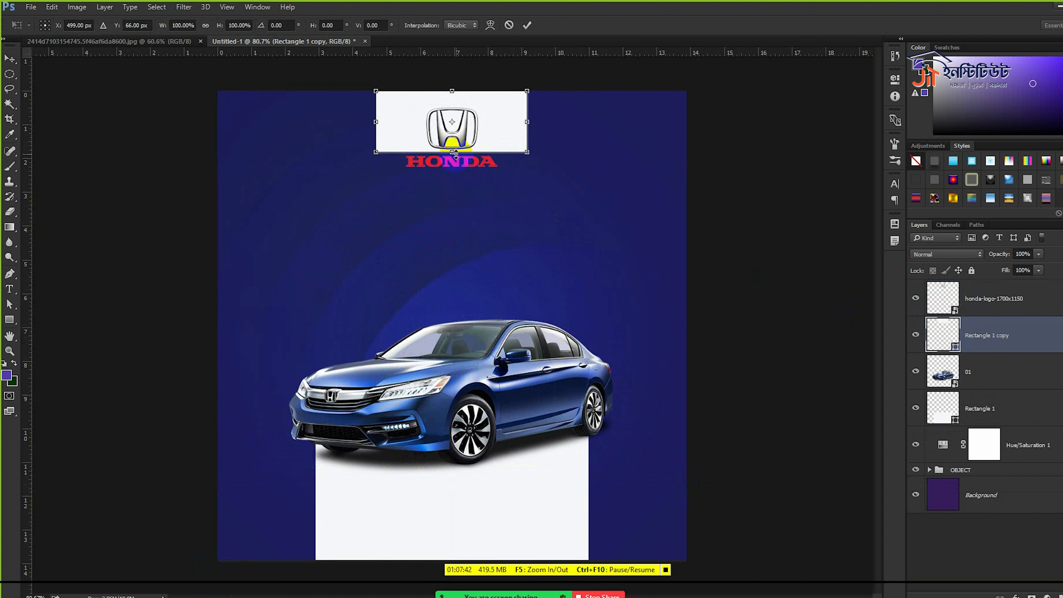
{"action": "left_click_drag", "start_coordinate": [456, 154], "coordinate": [455, 178]}
{"action": "key", "text": "Return"}
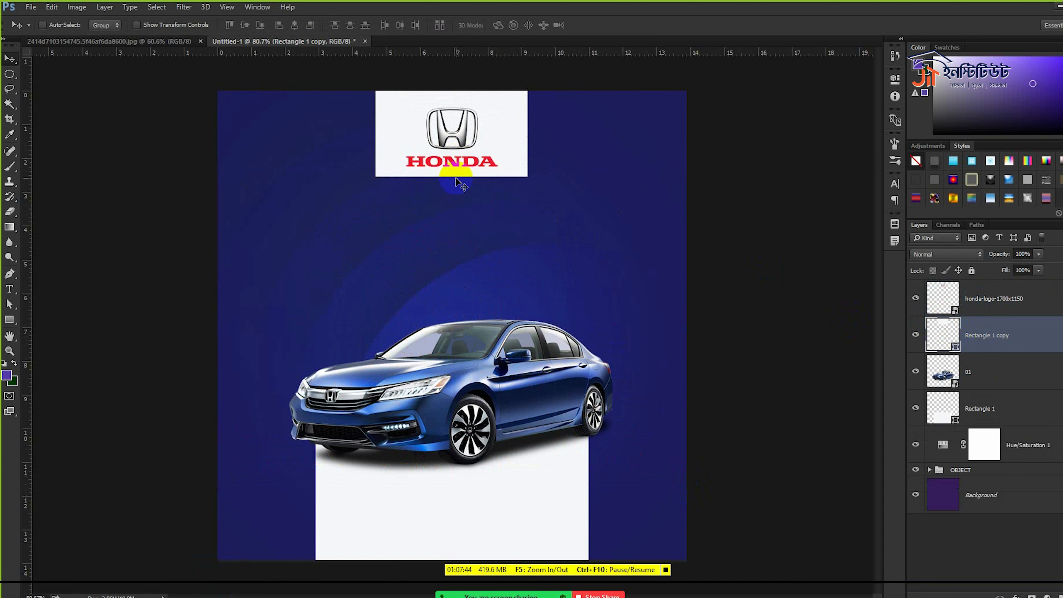
- Scale the Honda logo and its rectangle down together at the canvas's upper edge, and nudge the logo slightly upward
{"action": "left_click", "coordinate": [986, 313], "text": "shift"}
{"action": "key", "text": "ctrl+t"}
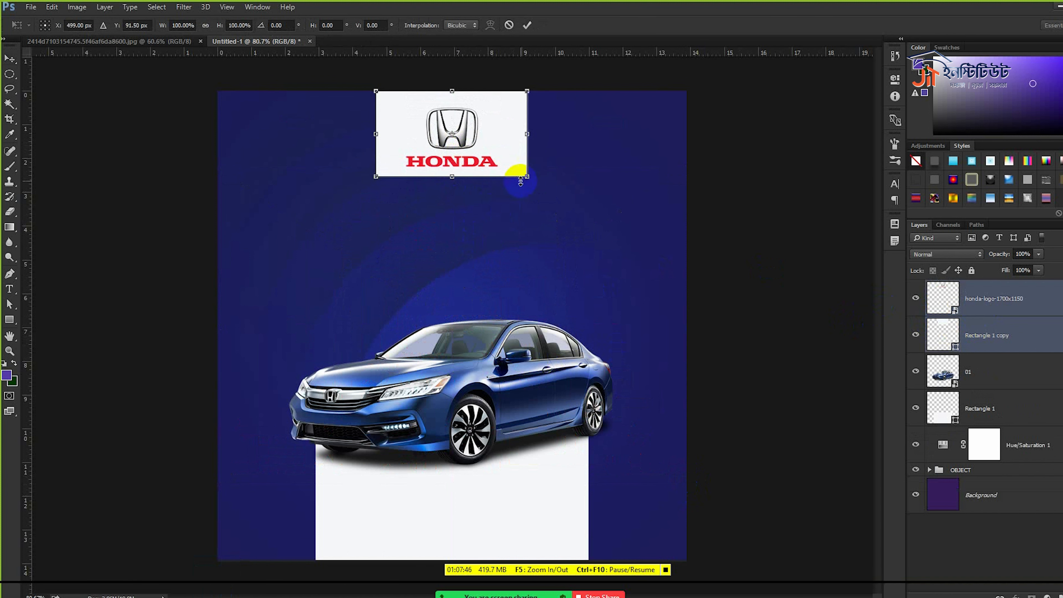
{"action": "left_click_drag", "start_coordinate": [524, 175], "coordinate": [501, 150]}
{"action": "key", "text": "Return"}
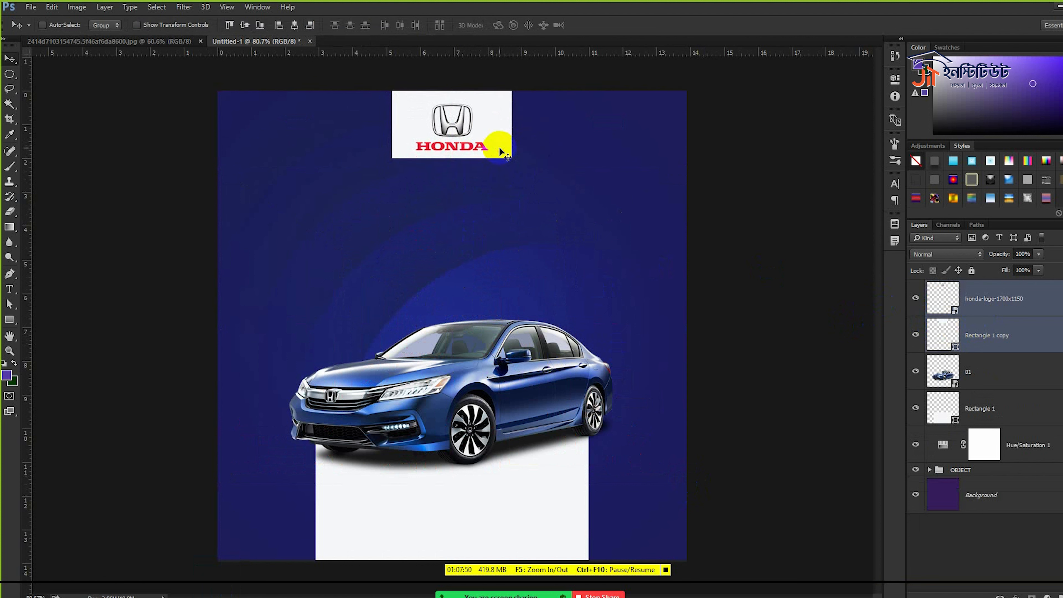
{"action": "left_click", "coordinate": [967, 309]}
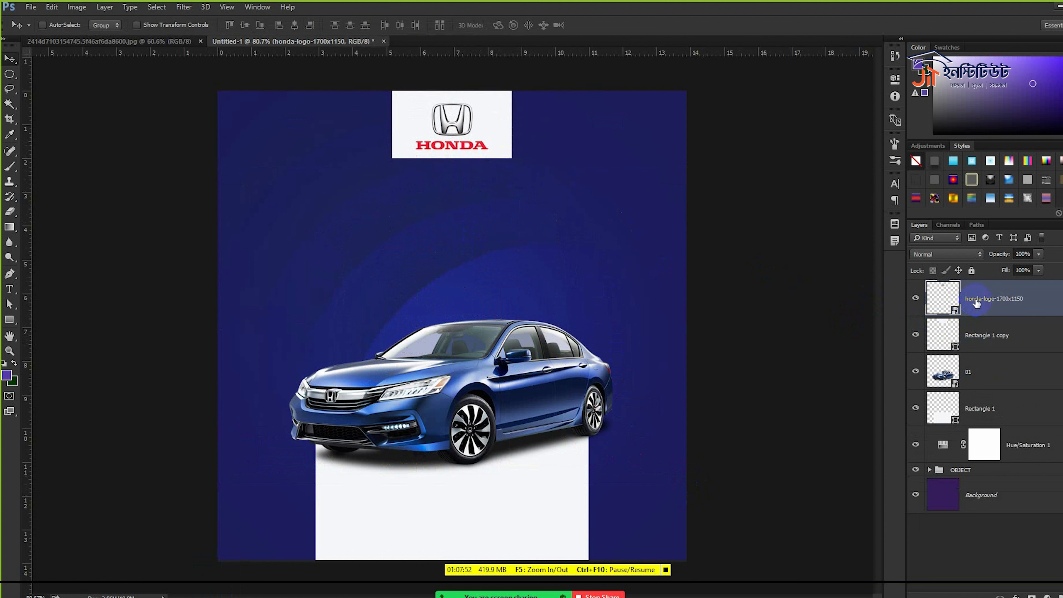
{"action": "left_click", "coordinate": [444, 165]}
{"action": "left_click", "coordinate": [936, 420]}
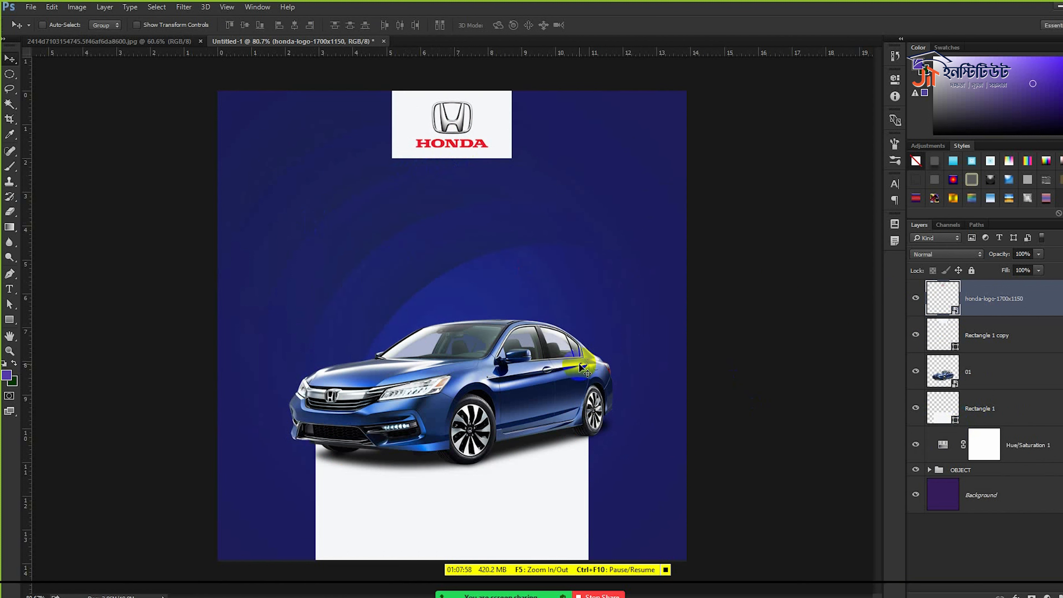
{"action": "left_click", "coordinate": [472, 390]}
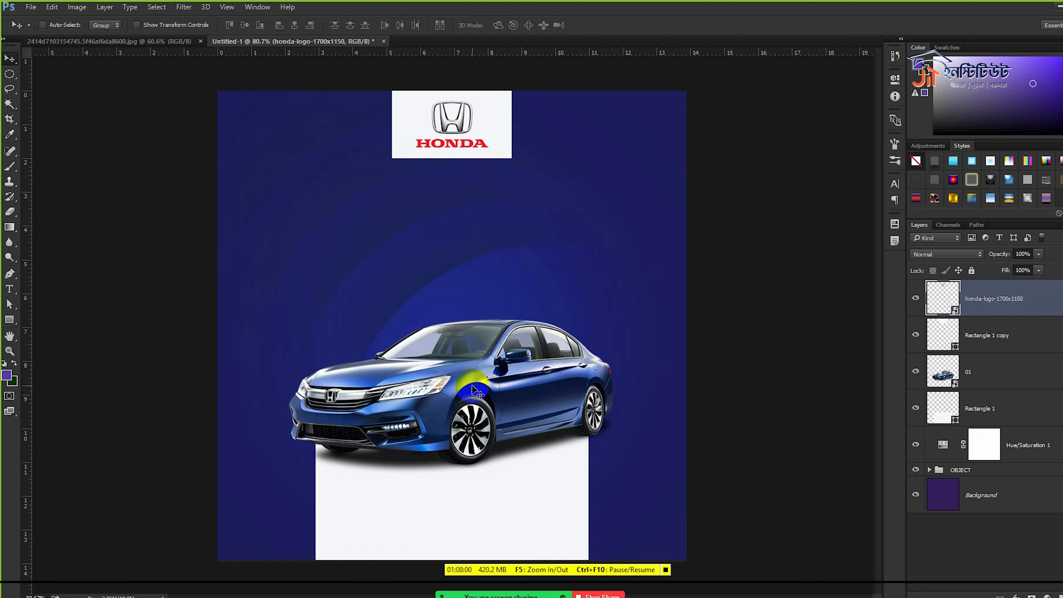
{"action": "left_click", "coordinate": [544, 384]}
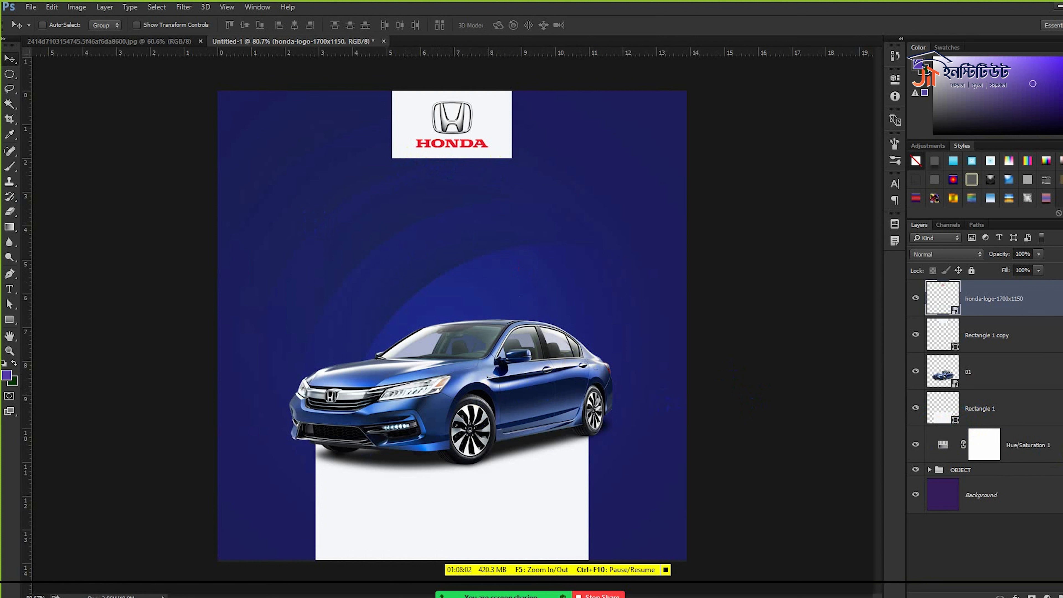
{"action": "left_click", "coordinate": [1002, 381]}
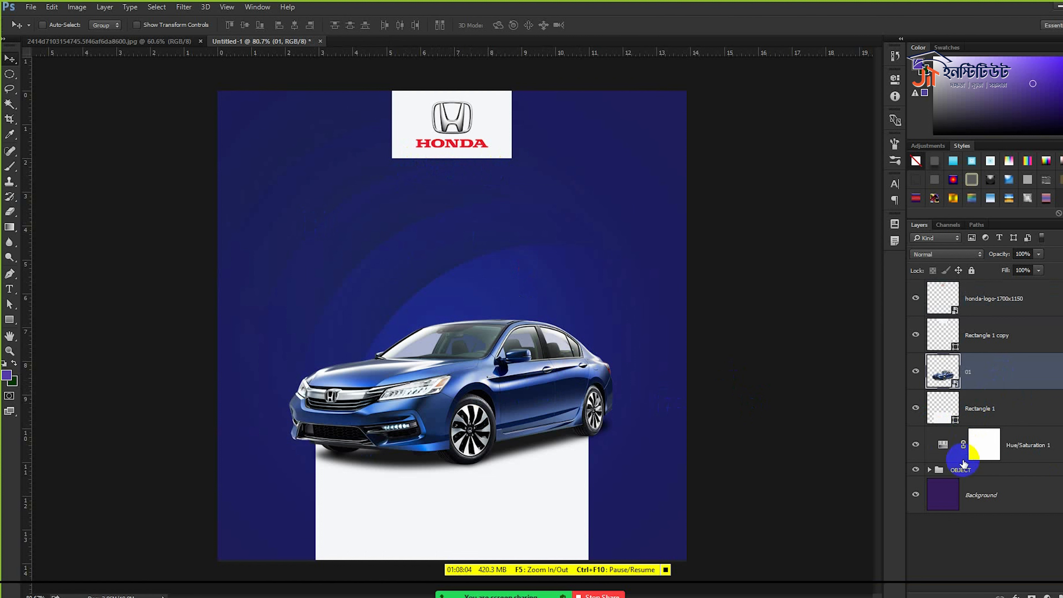
- Fill the Background layer with the red sampled from the Honda lettering
{"action": "left_click", "coordinate": [947, 484]}
{"action": "left_click", "coordinate": [9, 134]}
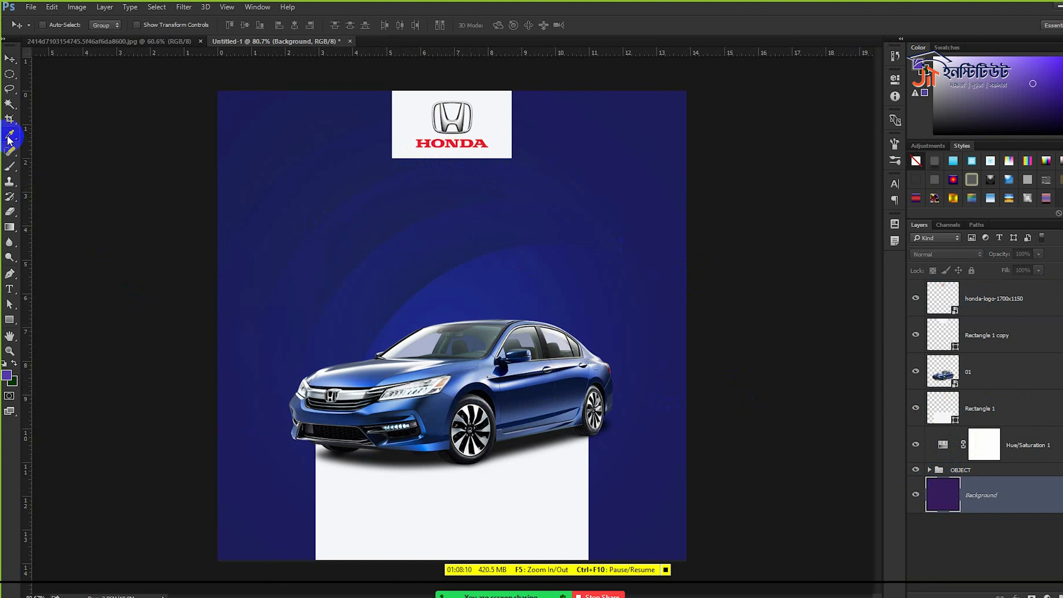
{"action": "left_click", "coordinate": [457, 143]}
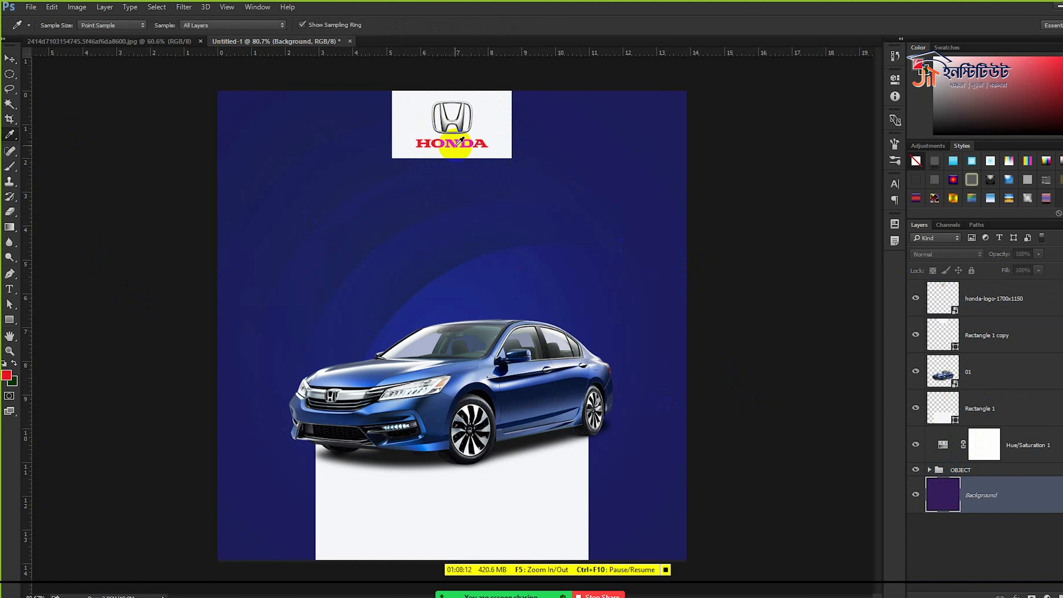
{"action": "key", "text": "alt+BackSpace"}
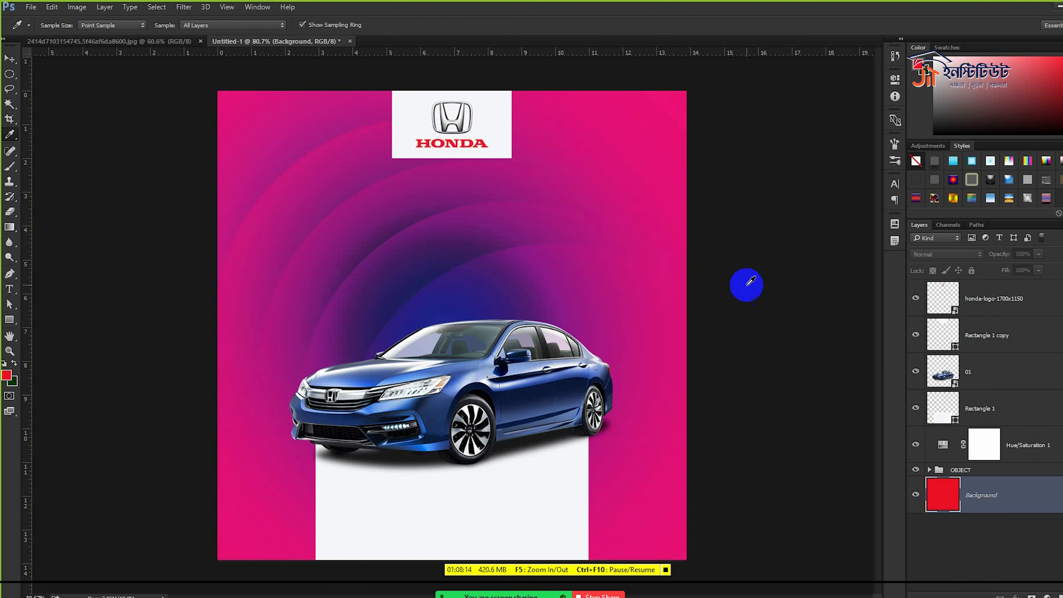
- Expand the OBJECT group and set the blend mode of its glow layer, Layer 1, to Overlay
{"action": "left_click", "coordinate": [935, 470]}
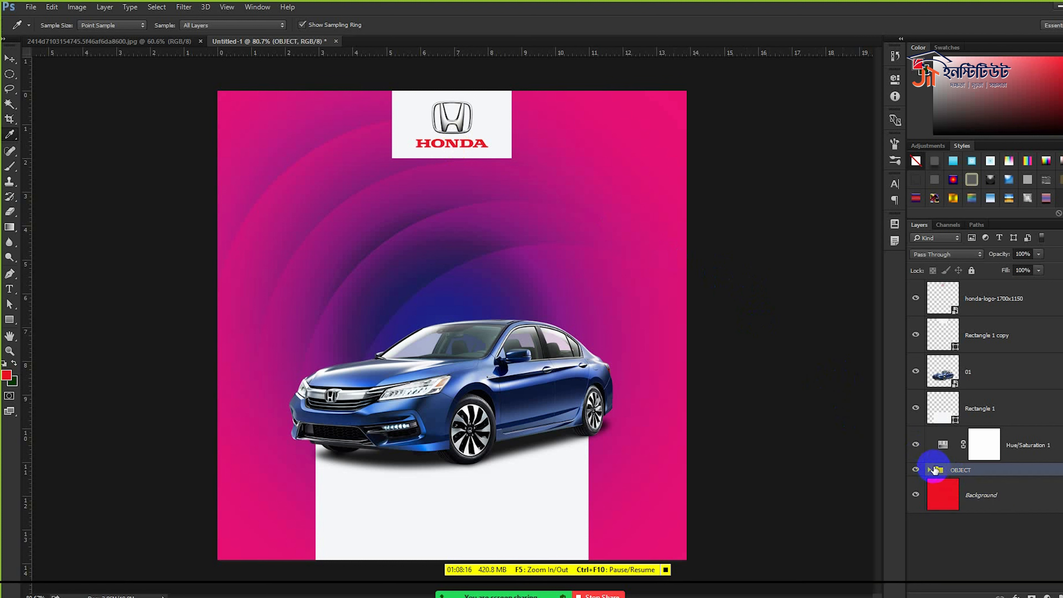
{"action": "left_click", "coordinate": [929, 469]}
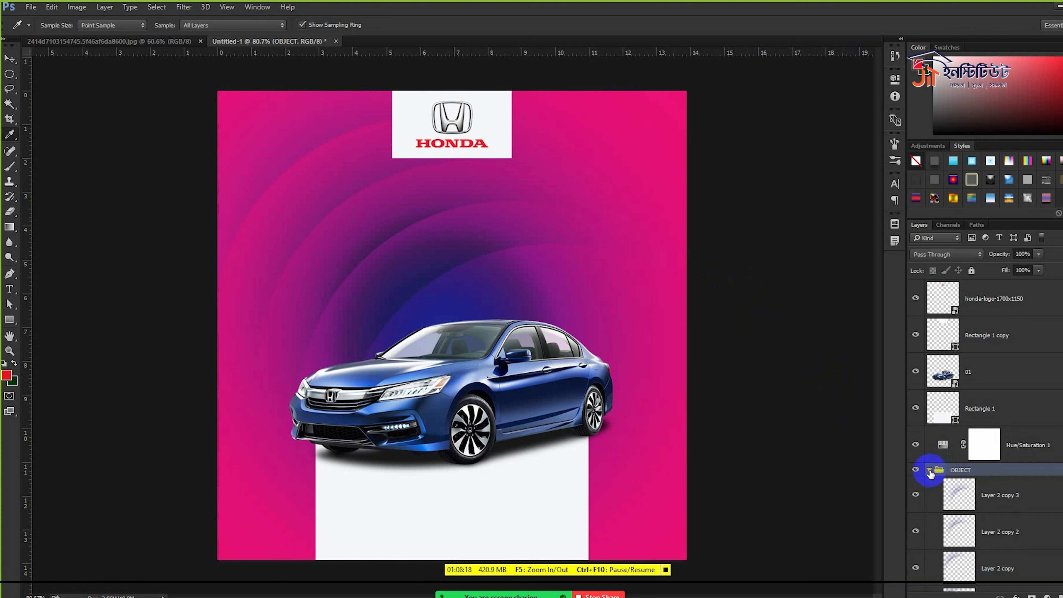
{"action": "left_click", "coordinate": [975, 490]}
{"action": "scroll", "coordinate": [983, 489], "scroll_direction": "down", "scroll_amount": 3}
{"action": "left_click", "coordinate": [979, 536]}
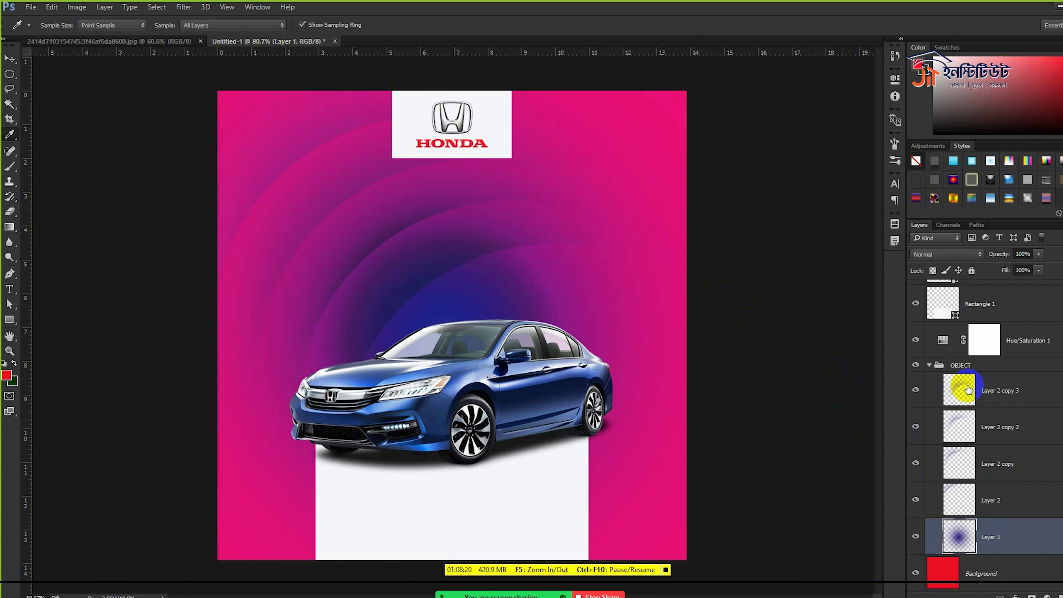
{"action": "left_click", "coordinate": [948, 253]}
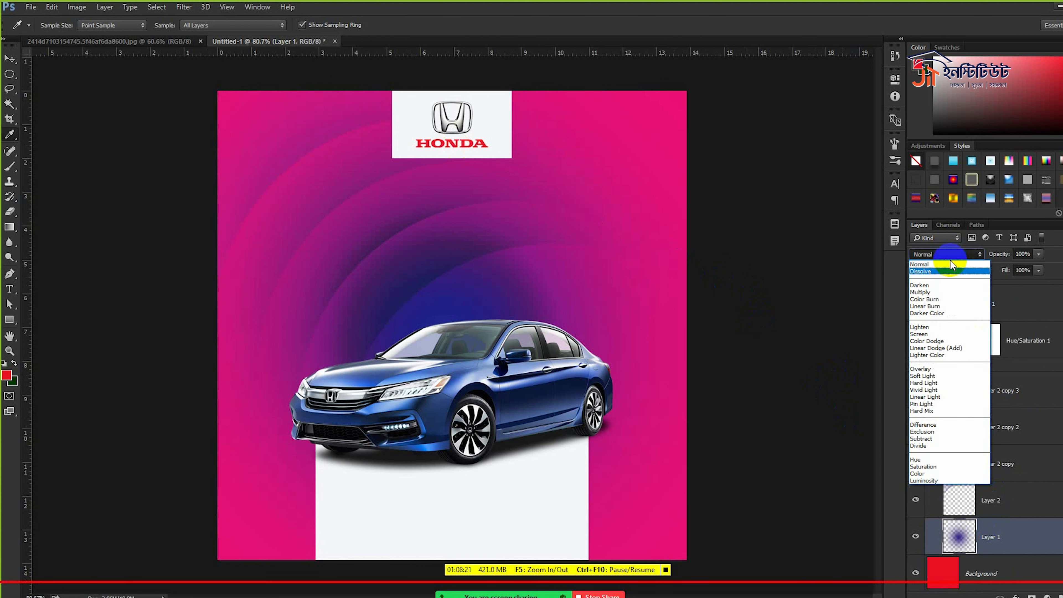
{"action": "left_click", "coordinate": [932, 369]}
- Hide the Hue/Saturation adjustment layer and delete it
{"action": "left_click", "coordinate": [916, 339]}
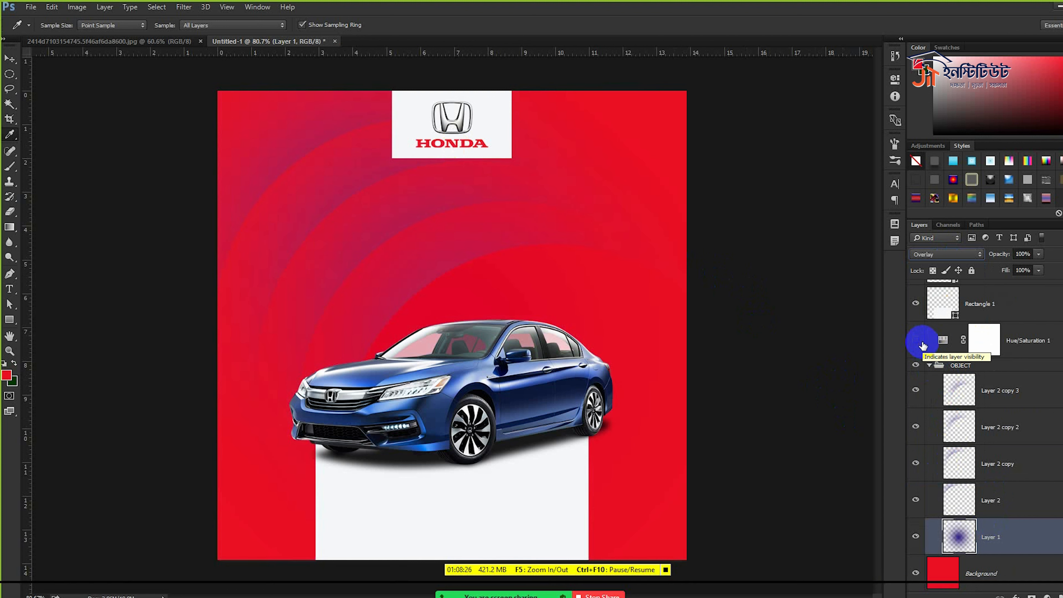
{"action": "left_click", "coordinate": [1038, 345]}
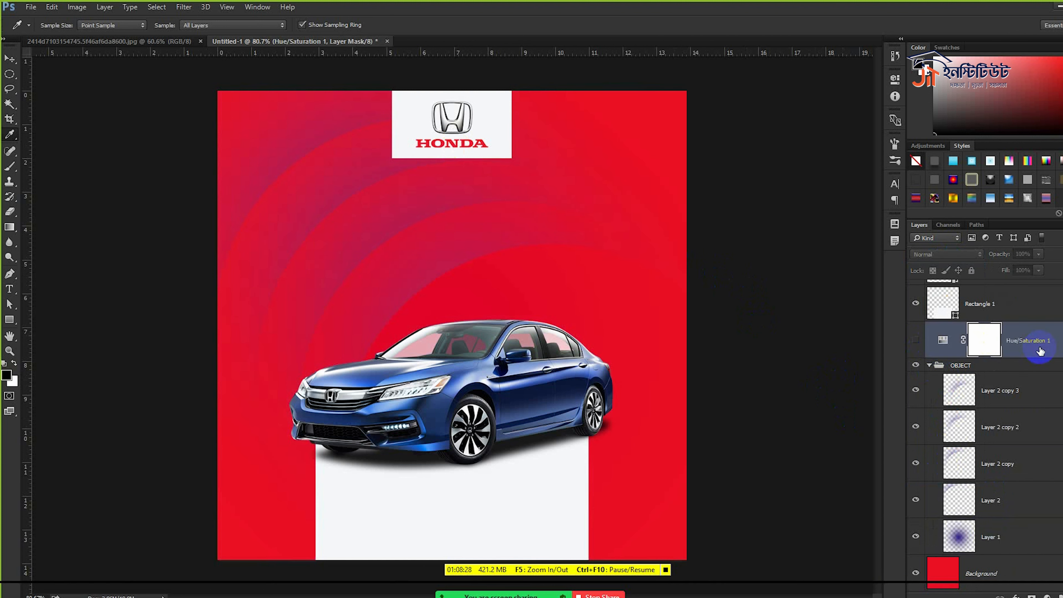
{"action": "key", "text": "Delete"}
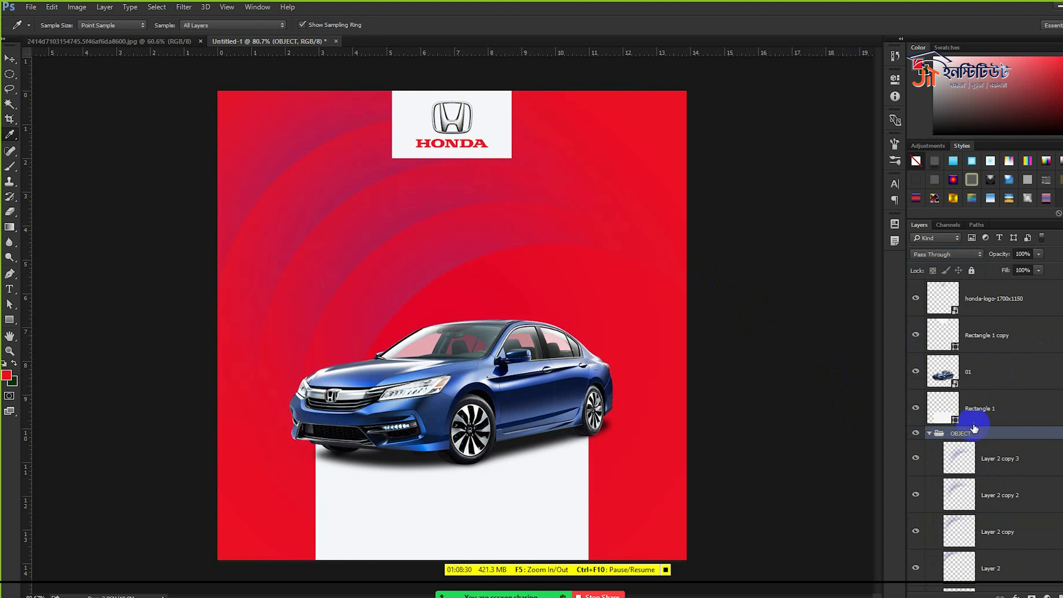
- Try Color Burn on Layer 2 and its three copies, then set all four to Multiply at 49% opacity
{"action": "left_click", "coordinate": [992, 458]}
{"action": "scroll", "coordinate": [991, 461], "scroll_direction": "down", "scroll_amount": 2}
{"action": "left_click", "coordinate": [995, 498], "text": "shift"}
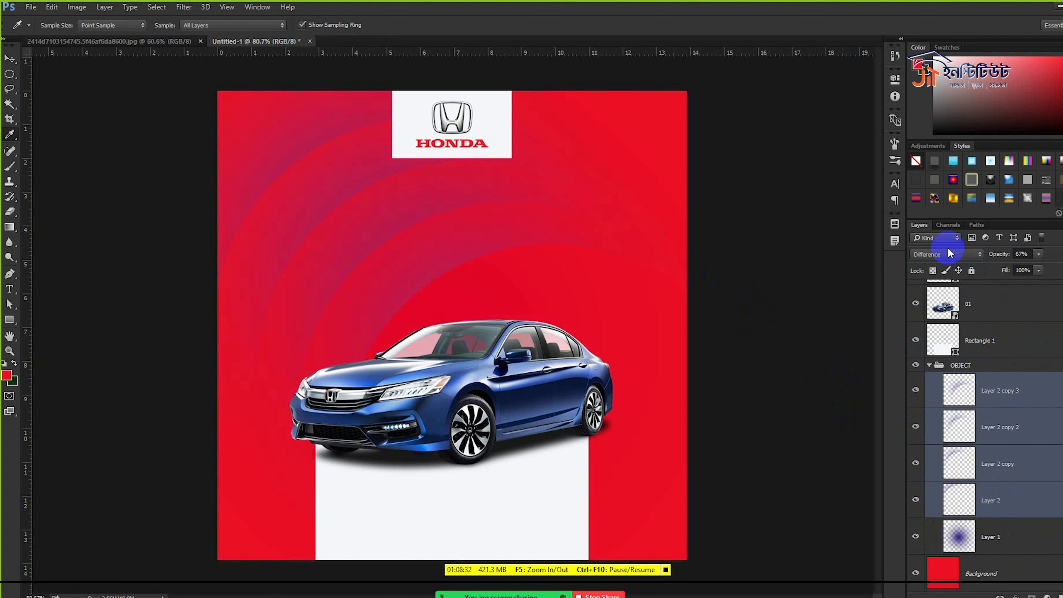
{"action": "left_click", "coordinate": [948, 251]}
{"action": "left_click", "coordinate": [936, 290]}
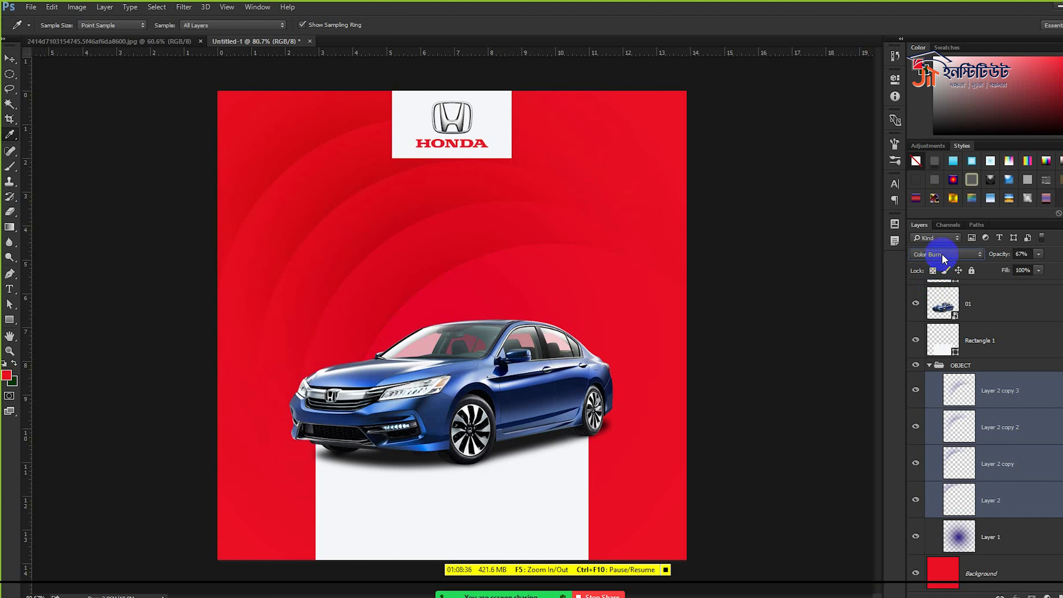
{"action": "left_click_drag", "start_coordinate": [985, 254], "coordinate": [985, 258]}
- Try moving the four ring layers lower and rotating them clockwise so the arcs sit centrally above the car
{"action": "left_click", "coordinate": [4, 56]}
{"action": "left_click_drag", "start_coordinate": [480, 308], "coordinate": [481, 361]}
{"action": "key", "text": "ctrl+t"}
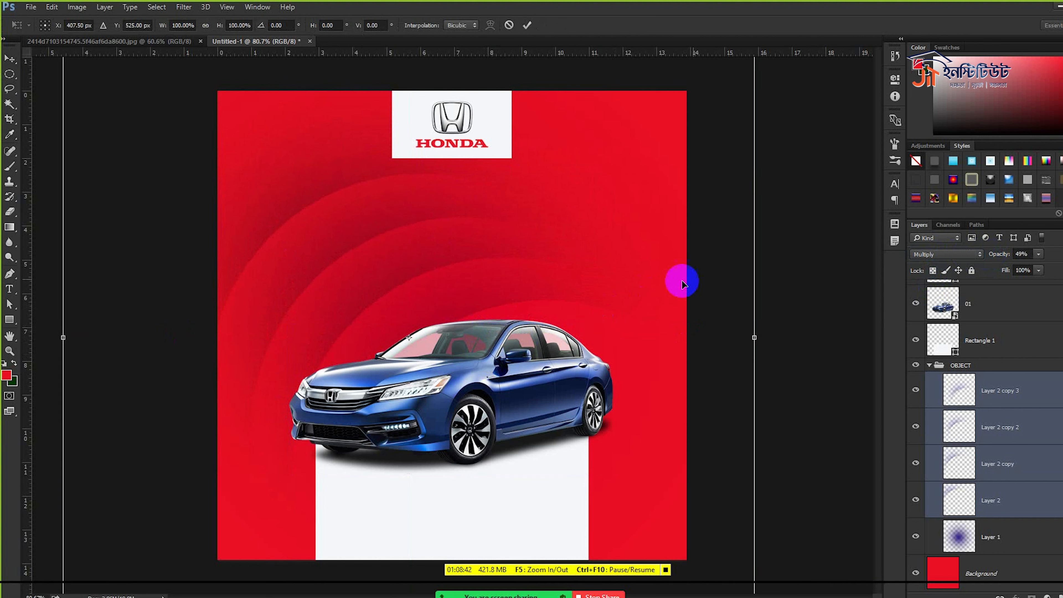
{"action": "left_click_drag", "start_coordinate": [787, 382], "coordinate": [759, 467]}
{"action": "left_click_drag", "start_coordinate": [644, 319], "coordinate": [655, 299]}
{"action": "key", "text": "Return"}
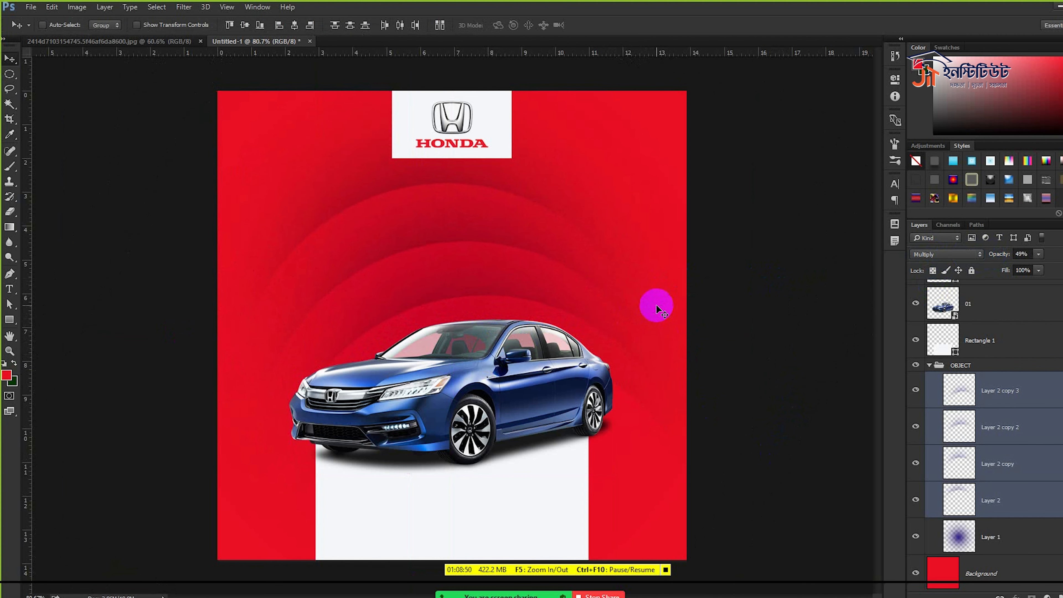
- Rotate the four ring layers counterclockwise and shift them toward the poster's upper-left corner
{"action": "scroll", "coordinate": [653, 278], "scroll_direction": "down", "scroll_amount": 3}
{"action": "scroll", "coordinate": [420, 237], "scroll_direction": "up", "scroll_amount": 2}
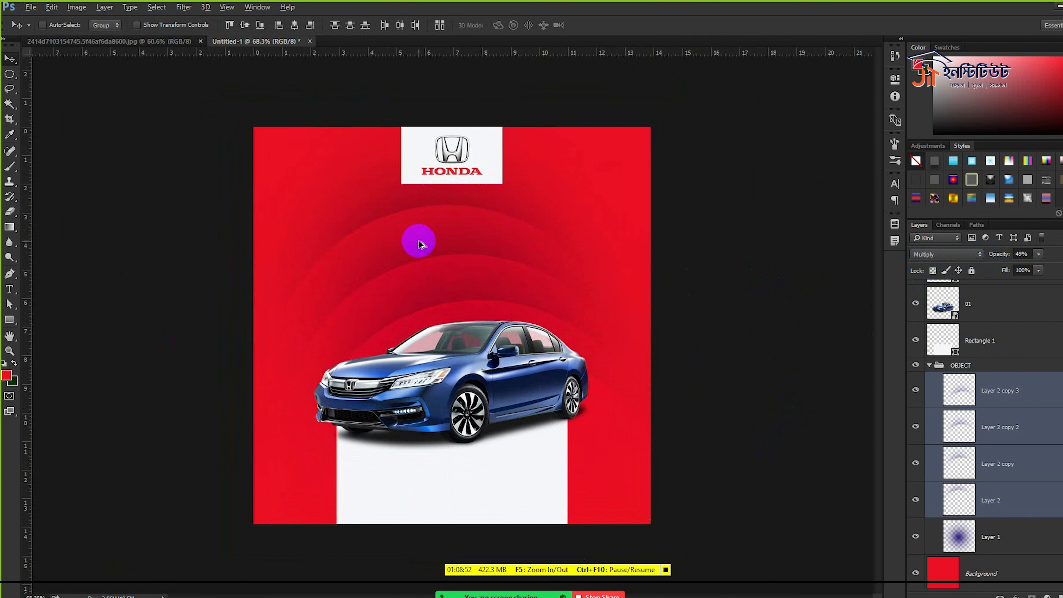
{"action": "scroll", "coordinate": [420, 243], "scroll_direction": "up", "scroll_amount": 1}
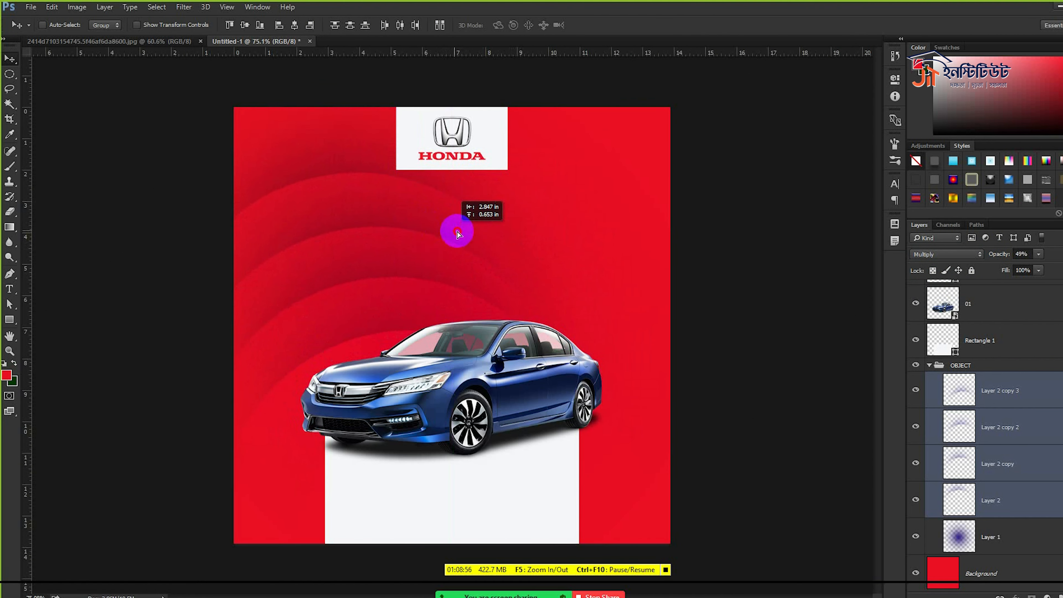
{"action": "key", "text": "ctrl+t"}
{"action": "left_click_drag", "start_coordinate": [766, 330], "coordinate": [737, 231]}
{"action": "left_click_drag", "start_coordinate": [600, 254], "coordinate": [516, 193]}
{"action": "key", "text": "Return"}
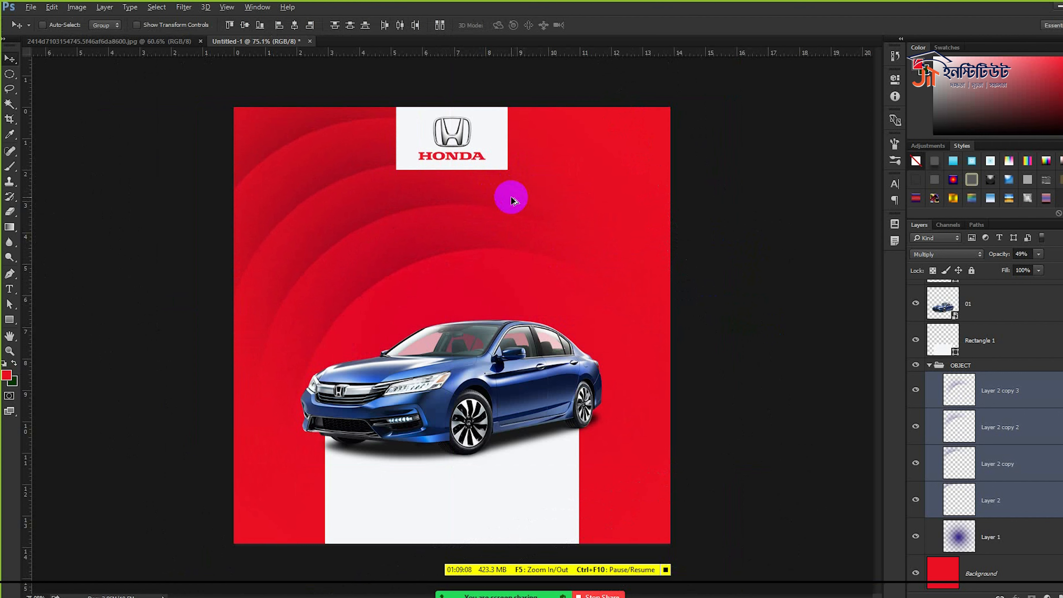
{"action": "scroll", "coordinate": [512, 200], "scroll_direction": "up", "scroll_amount": 1}
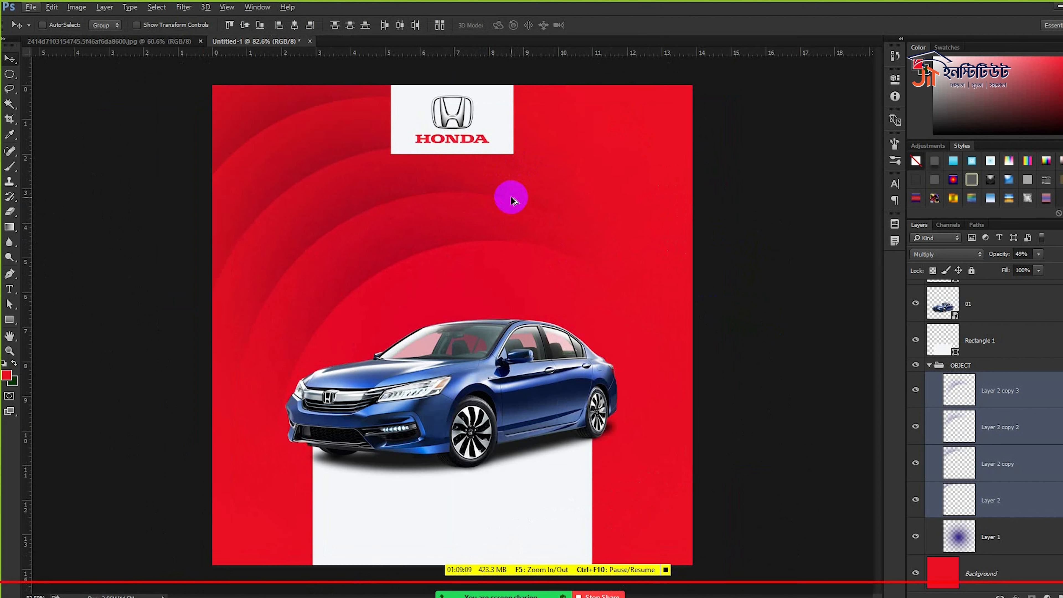
- Apply a Black & White adjustment with the Default preset to the car layer 01
{"action": "left_click", "coordinate": [991, 312]}
{"action": "left_click", "coordinate": [77, 7]}
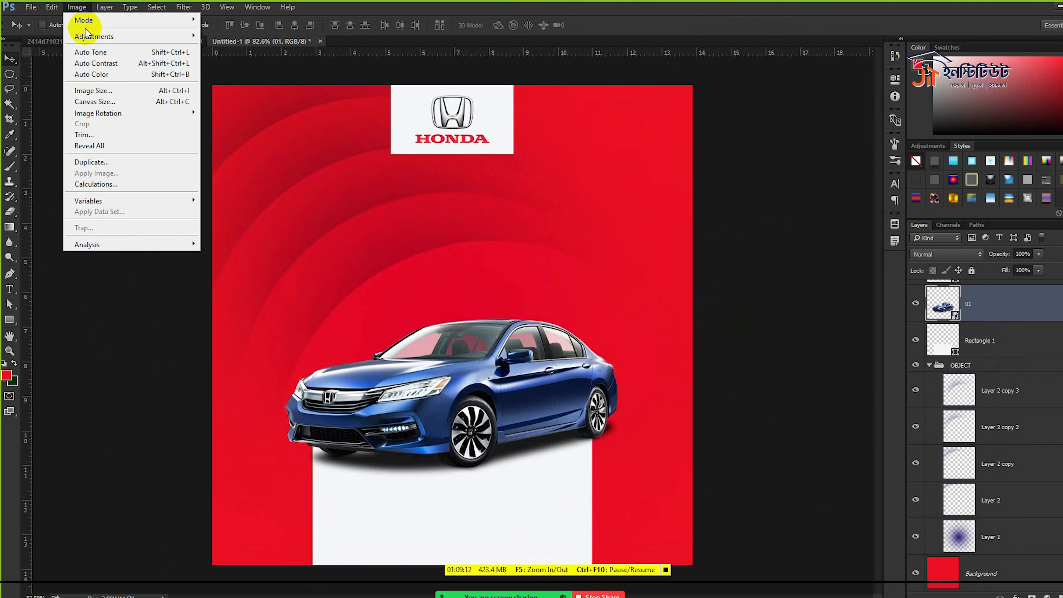
{"action": "mouse_move", "coordinate": [87, 36]}
{"action": "left_click", "coordinate": [234, 114]}
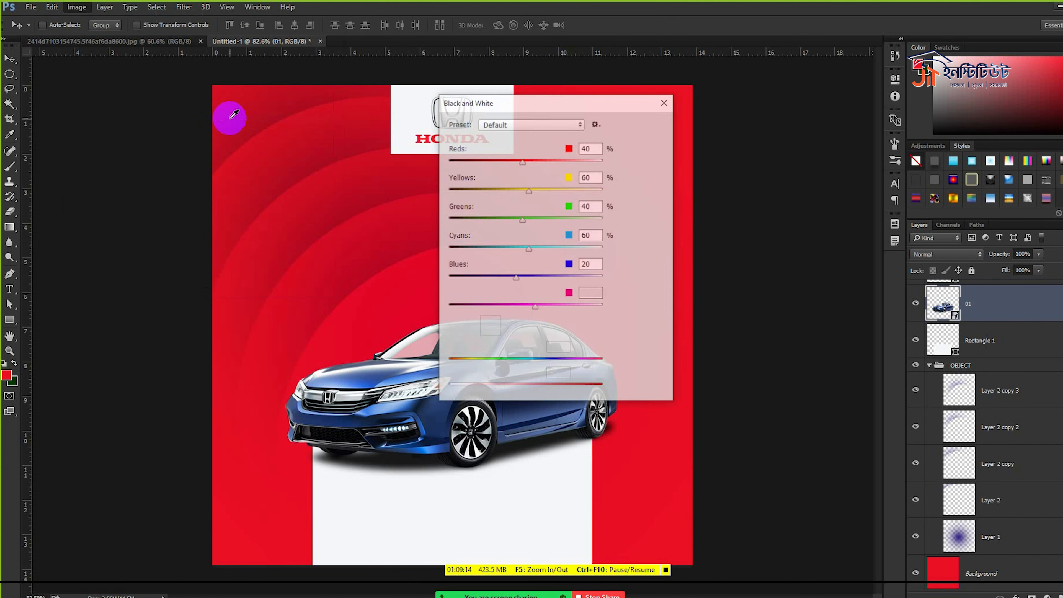
{"action": "left_click", "coordinate": [667, 126]}
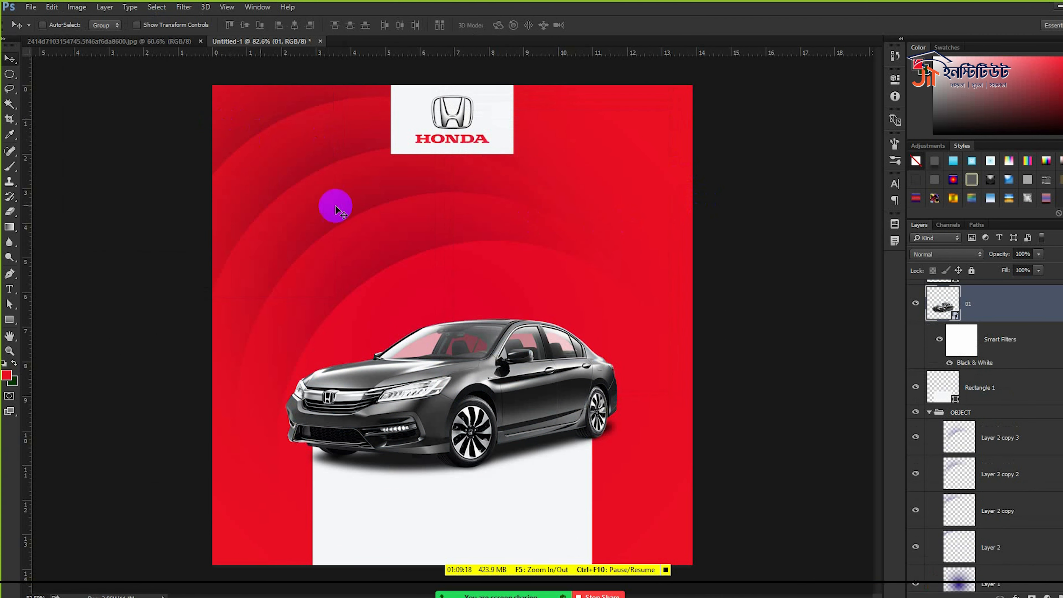
- Add the heading NEED A CAR below the Honda logo in a near-black colour at 120.25 pt
{"action": "left_click", "coordinate": [9, 289]}
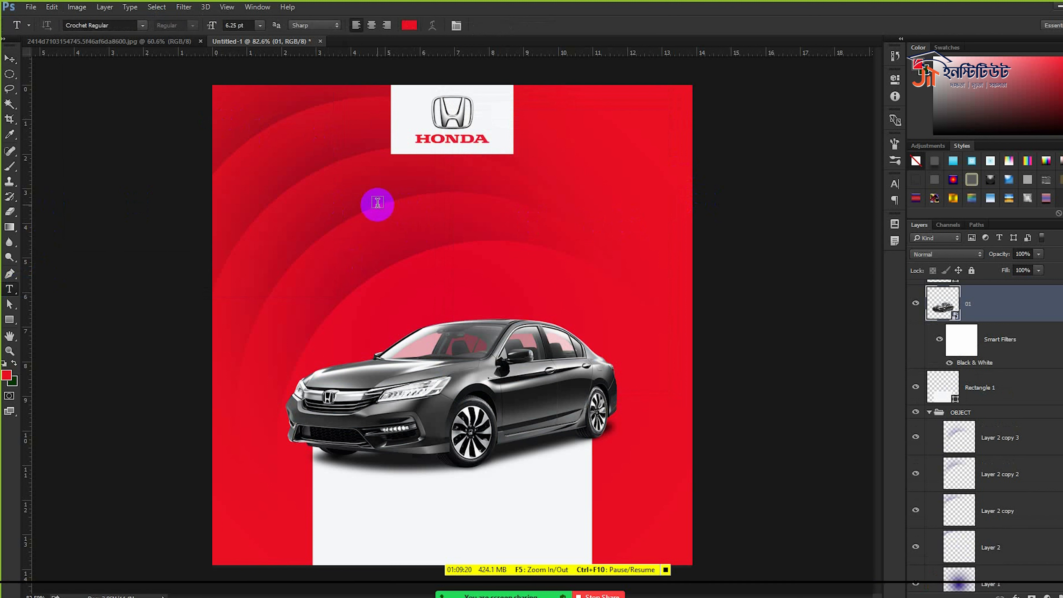
{"action": "left_click", "coordinate": [345, 213]}
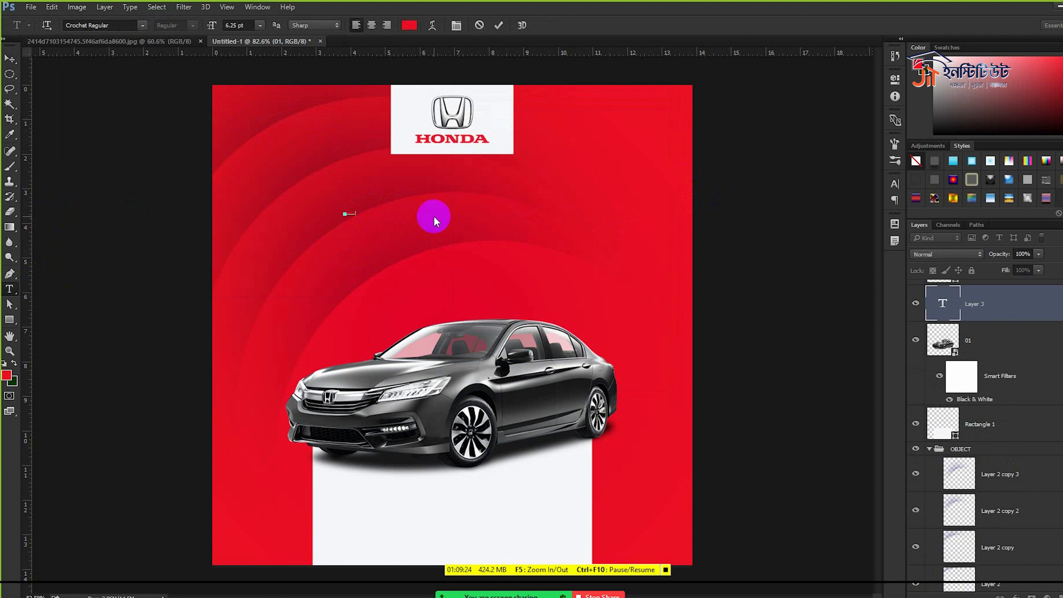
{"action": "left_click", "coordinate": [409, 25]}
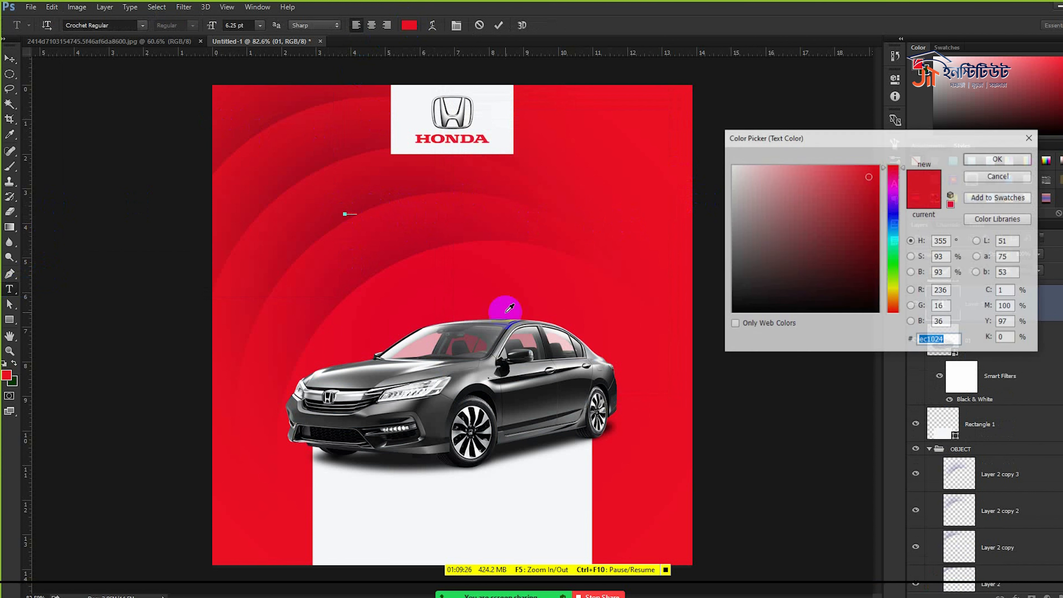
{"action": "left_click", "coordinate": [998, 158]}
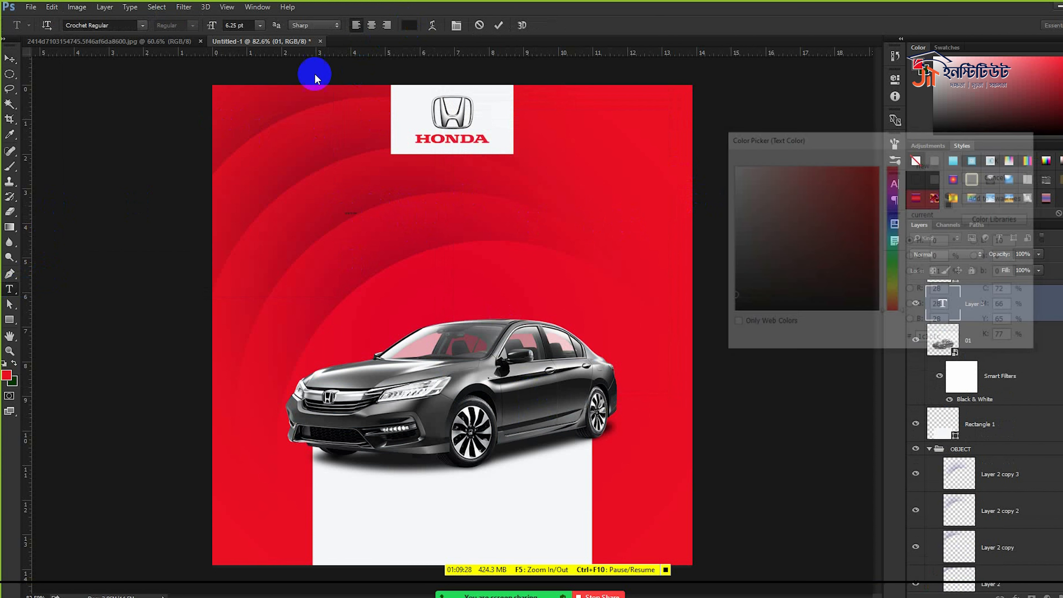
{"action": "left_click_drag", "start_coordinate": [211, 25], "coordinate": [276, 40]}
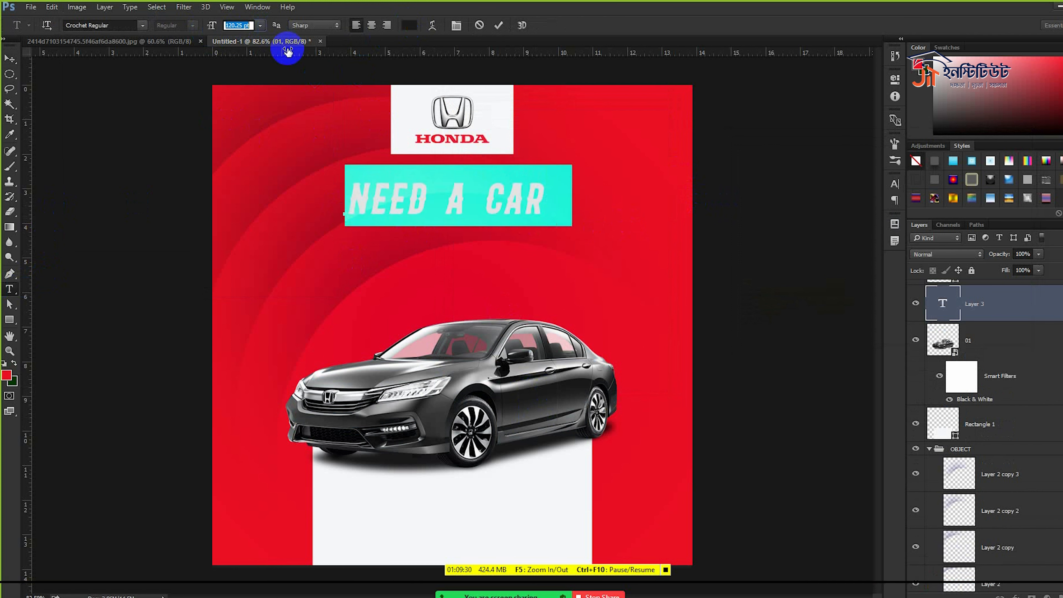
{"action": "left_click_drag", "start_coordinate": [488, 142], "coordinate": [476, 144]}
- Restyle the heading in upright Rockstar Extra Bold without faux italic and reposition it between the logo and the car
{"action": "left_click", "coordinate": [895, 184]}
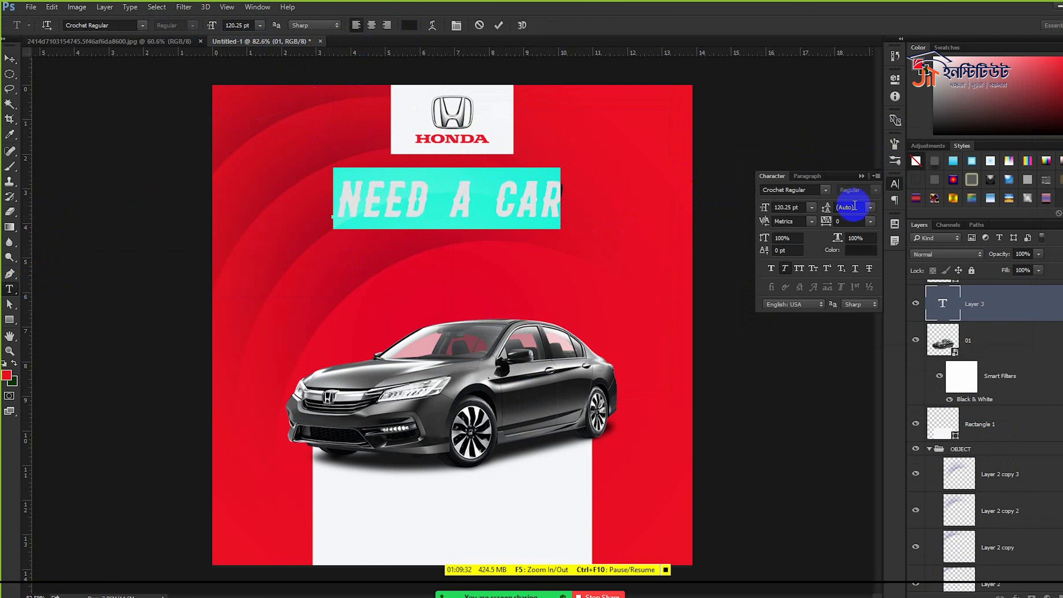
{"action": "left_click", "coordinate": [785, 270]}
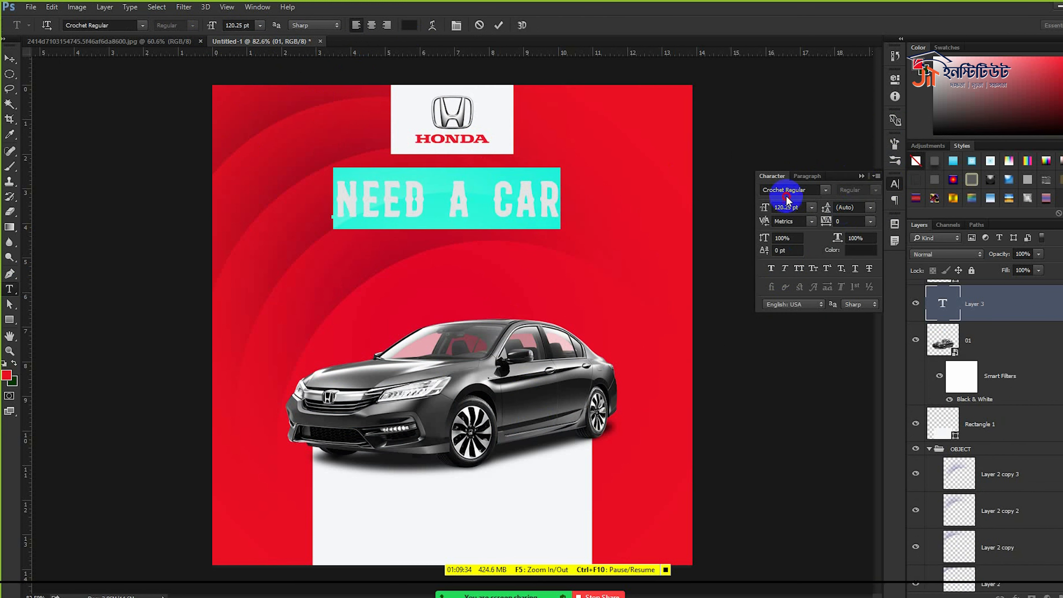
{"action": "left_click", "coordinate": [825, 190]}
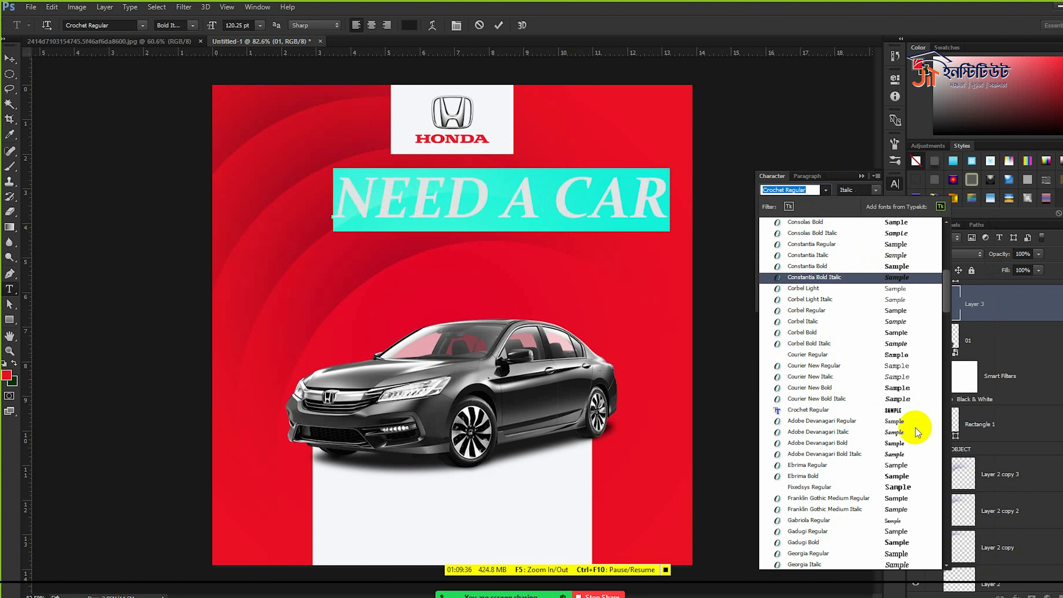
{"action": "scroll", "coordinate": [911, 498], "scroll_direction": "down", "scroll_amount": 1}
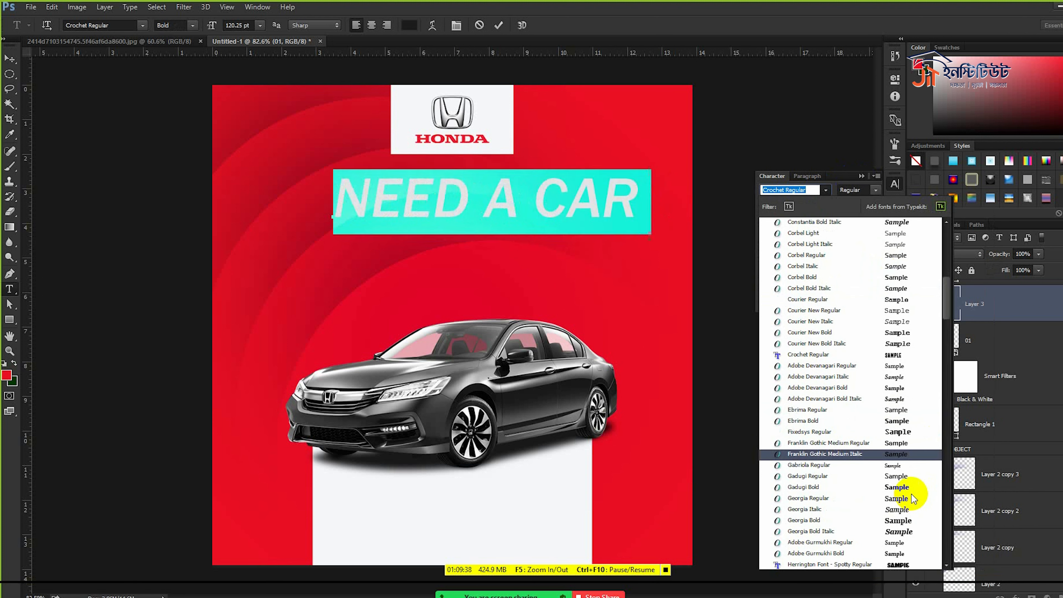
{"action": "scroll", "coordinate": [912, 498], "scroll_direction": "down", "scroll_amount": 1}
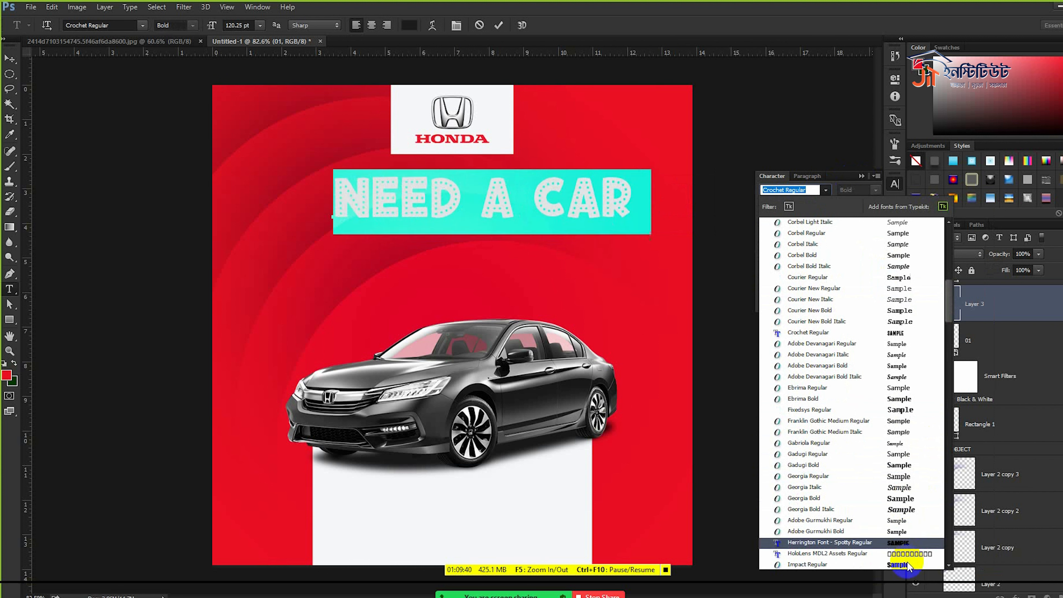
{"action": "scroll", "coordinate": [908, 563], "scroll_direction": "down", "scroll_amount": 4}
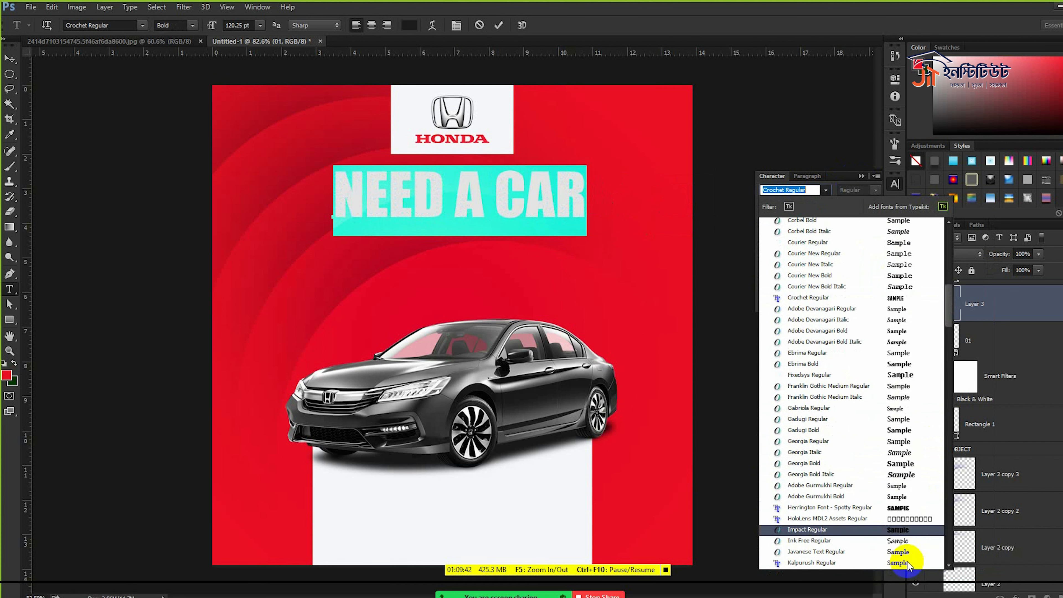
{"action": "scroll", "coordinate": [909, 556], "scroll_direction": "down", "scroll_amount": 3}
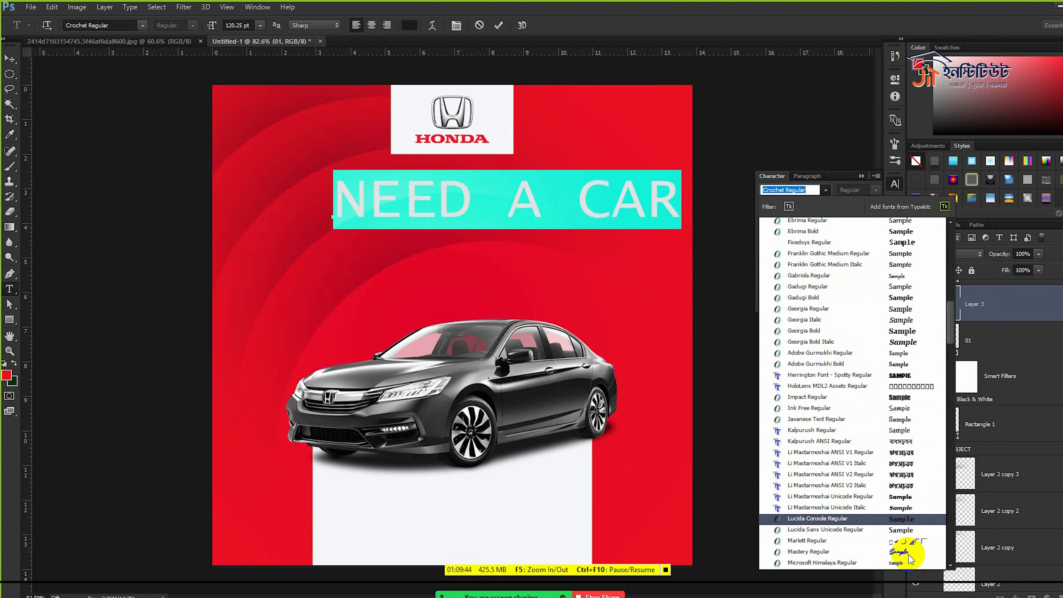
{"action": "scroll", "coordinate": [909, 552], "scroll_direction": "down", "scroll_amount": 7}
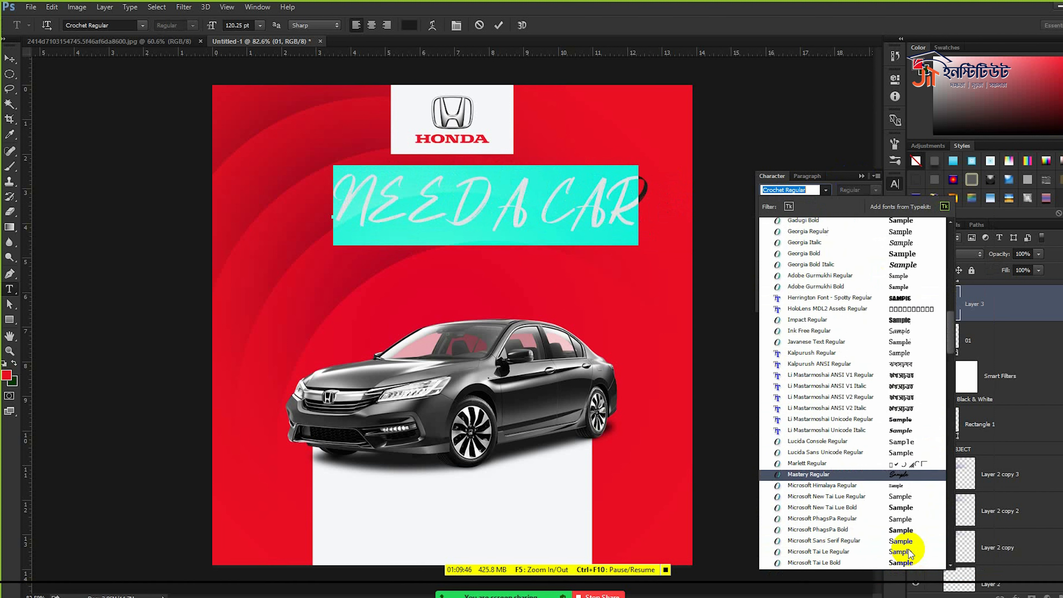
{"action": "scroll", "coordinate": [910, 553], "scroll_direction": "down", "scroll_amount": 3}
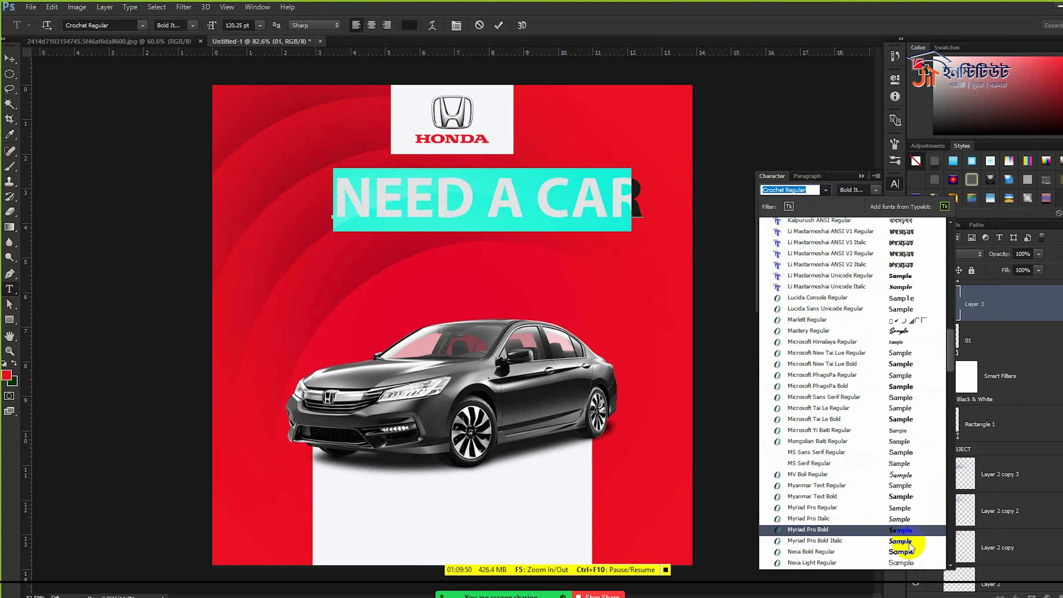
{"action": "scroll", "coordinate": [909, 545], "scroll_direction": "down", "scroll_amount": 4}
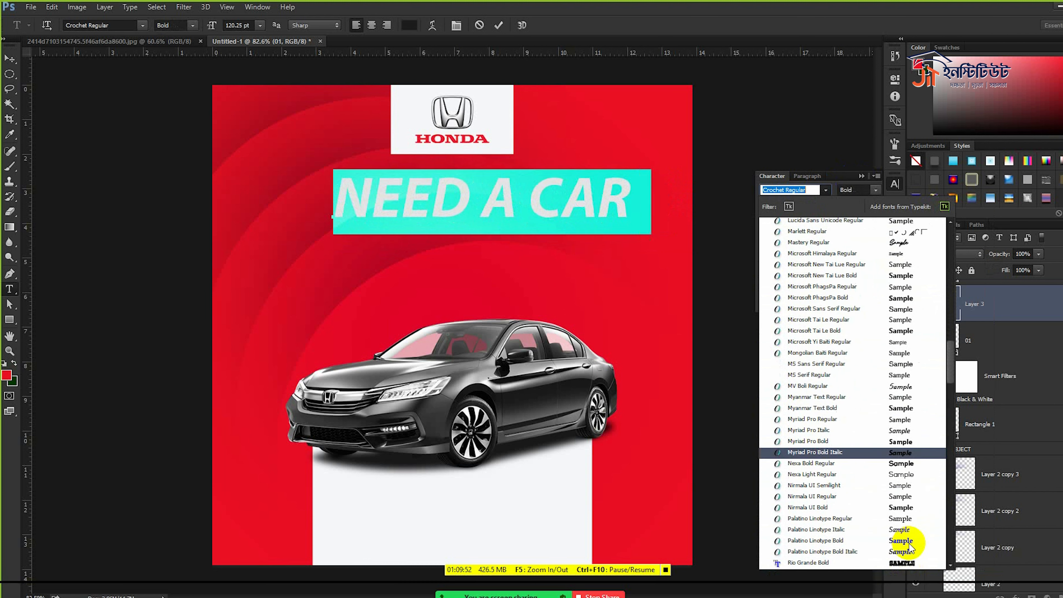
{"action": "left_click", "coordinate": [906, 531]}
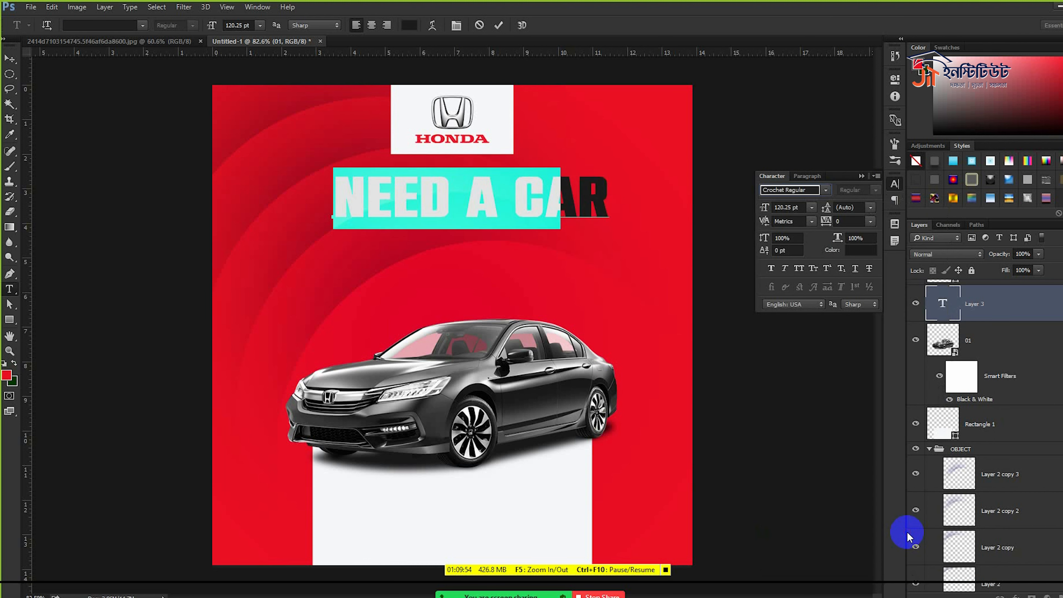
{"action": "left_click", "coordinate": [10, 61]}
{"action": "left_click_drag", "start_coordinate": [525, 169], "coordinate": [508, 180]}
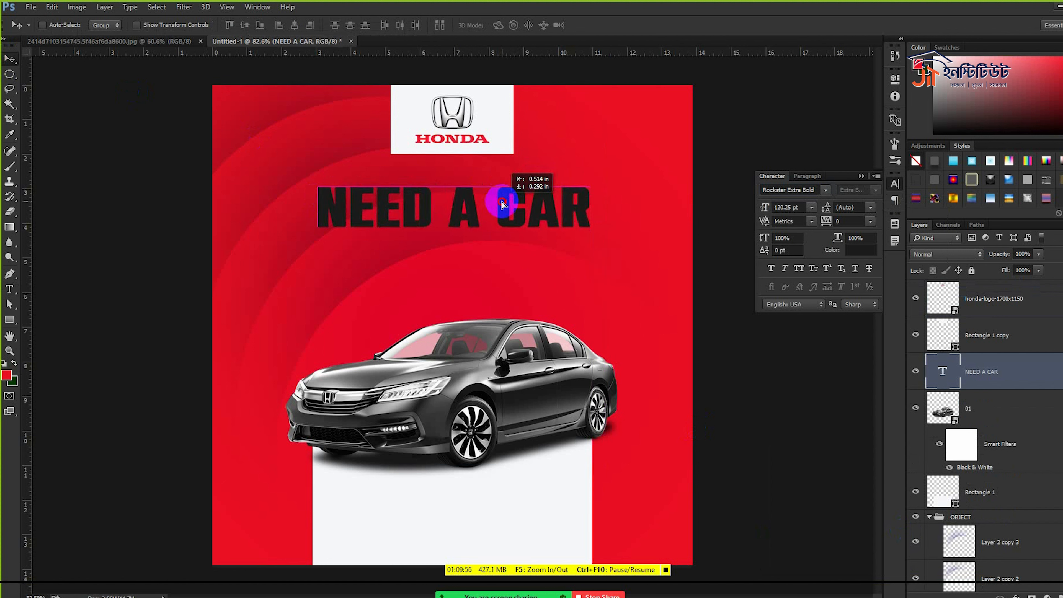
- Recolour the NEED A CAR heading off-white, #f5f8f9
{"action": "double_click", "coordinate": [942, 372]}
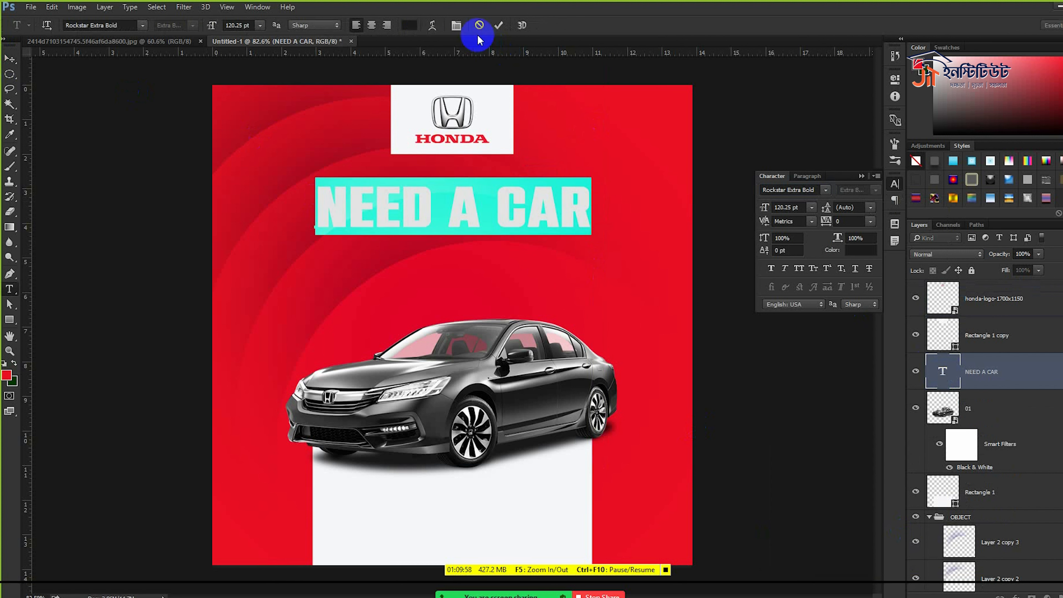
{"action": "left_click", "coordinate": [400, 25]}
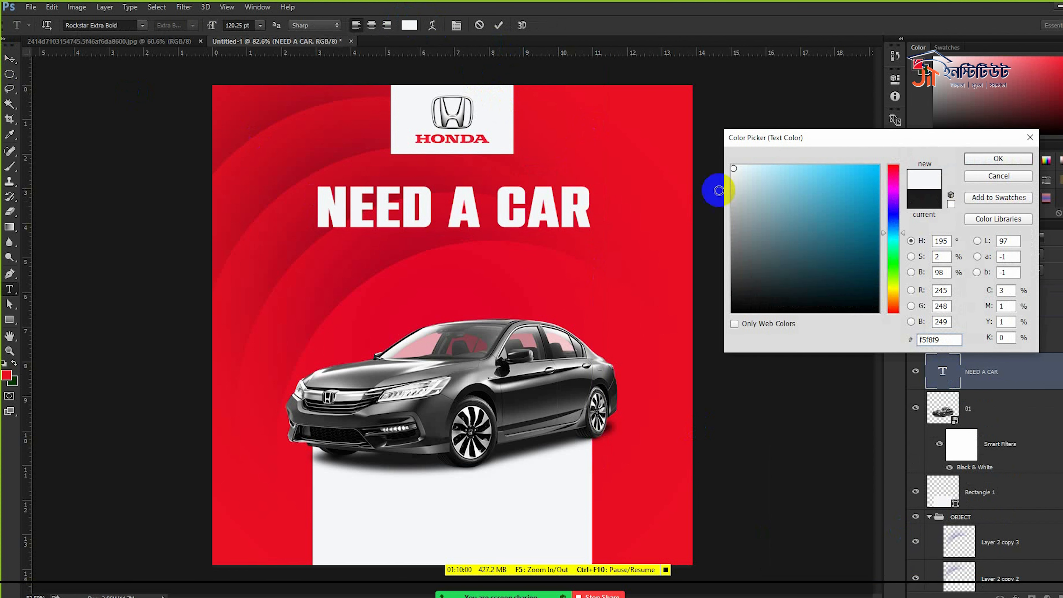
{"action": "left_click", "coordinate": [1006, 159]}
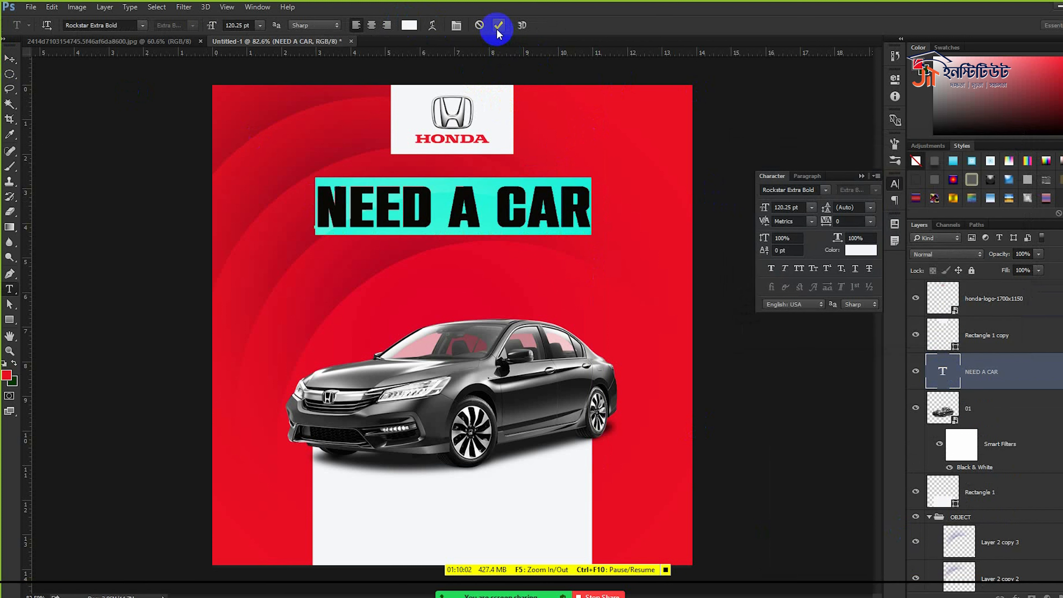
{"action": "left_click", "coordinate": [498, 26]}
{"action": "left_click", "coordinate": [16, 60]}
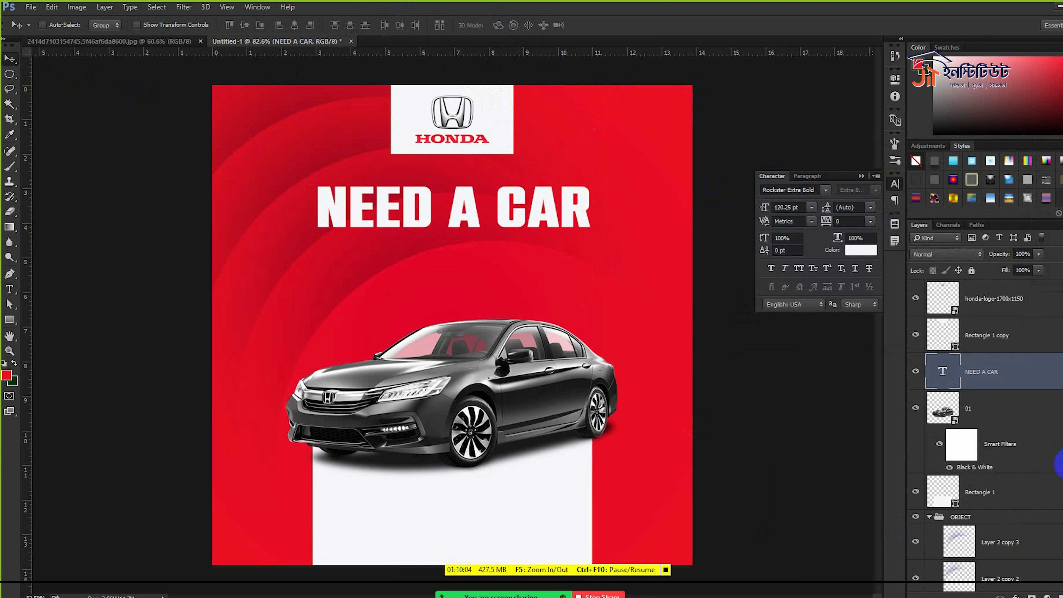
- Add a question mark to the end of the heading so it reads NEED A CAR?
{"action": "double_click", "coordinate": [942, 368]}
{"action": "left_click", "coordinate": [598, 207]}
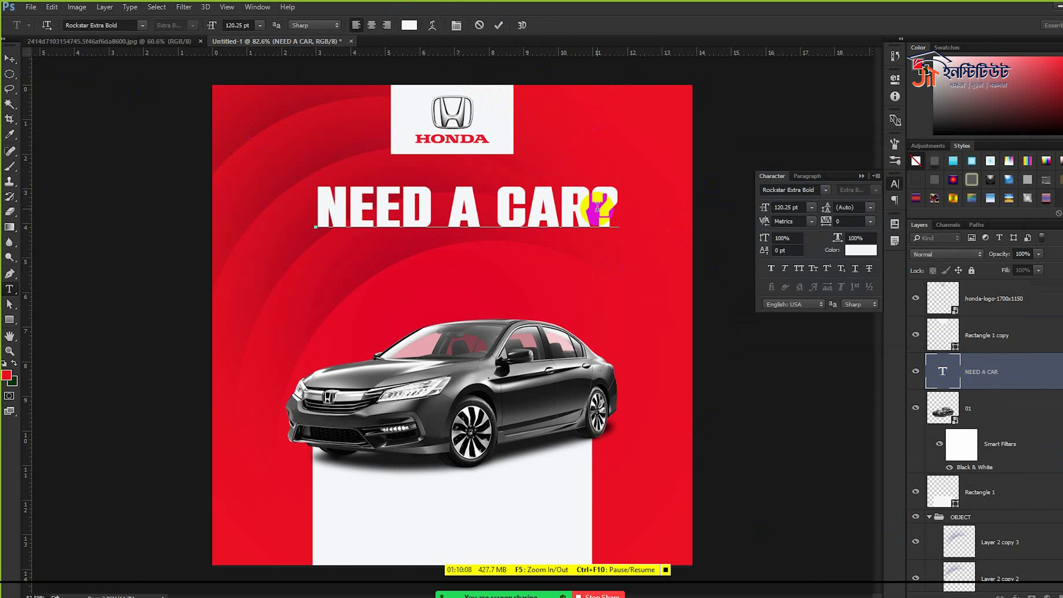
{"action": "left_click", "coordinate": [499, 25]}
{"action": "key", "text": "v"}
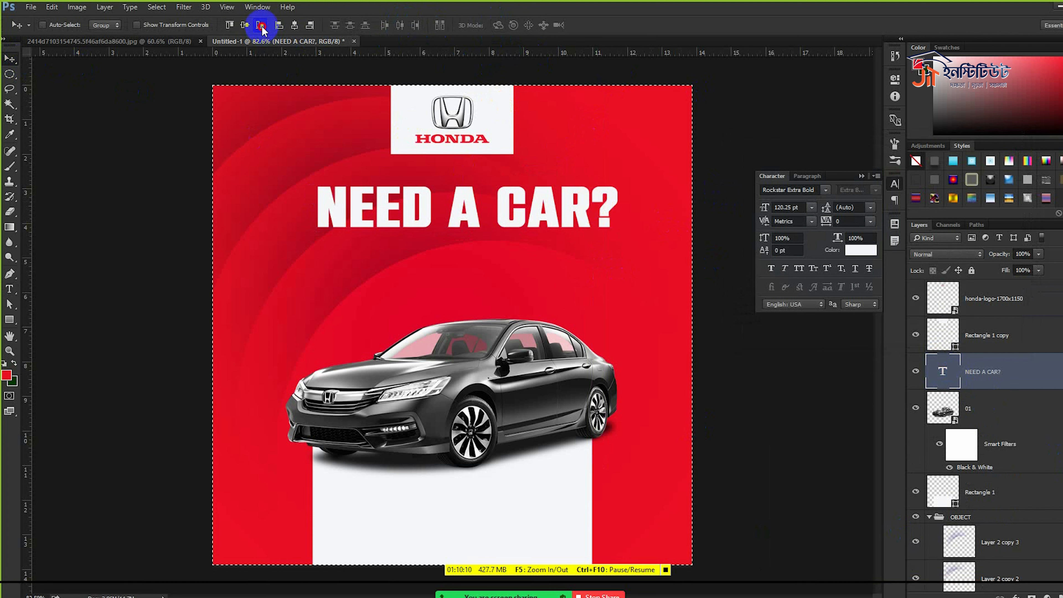
- Place the heading between the logo and the car and centre it horizontally on the canvas
{"action": "left_click", "coordinate": [261, 26]}
{"action": "left_click", "coordinate": [229, 25]}
{"action": "left_click", "coordinate": [245, 25]}
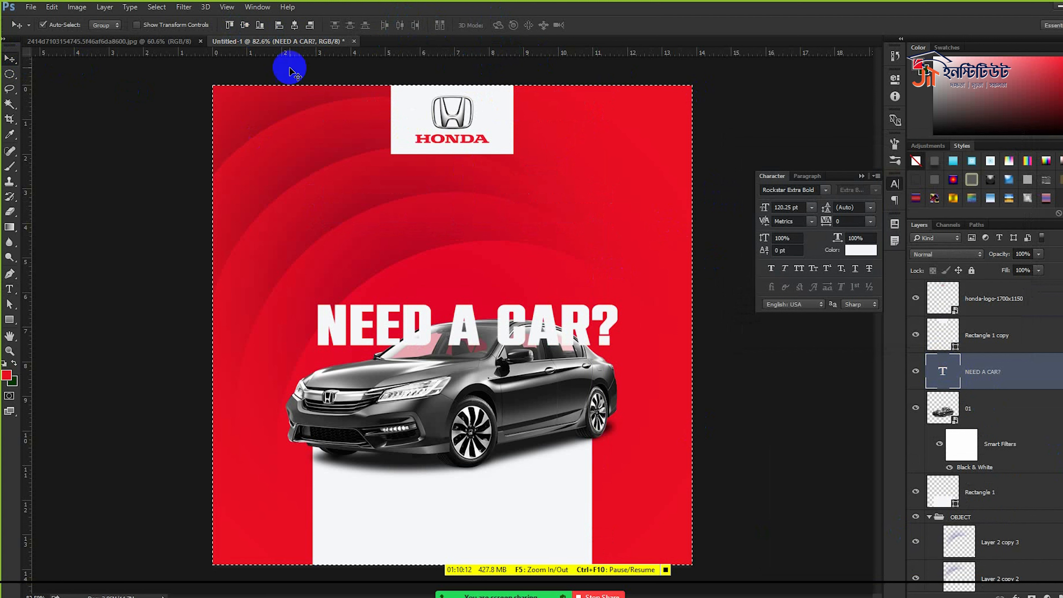
{"action": "left_click_drag", "start_coordinate": [544, 293], "coordinate": [527, 184]}
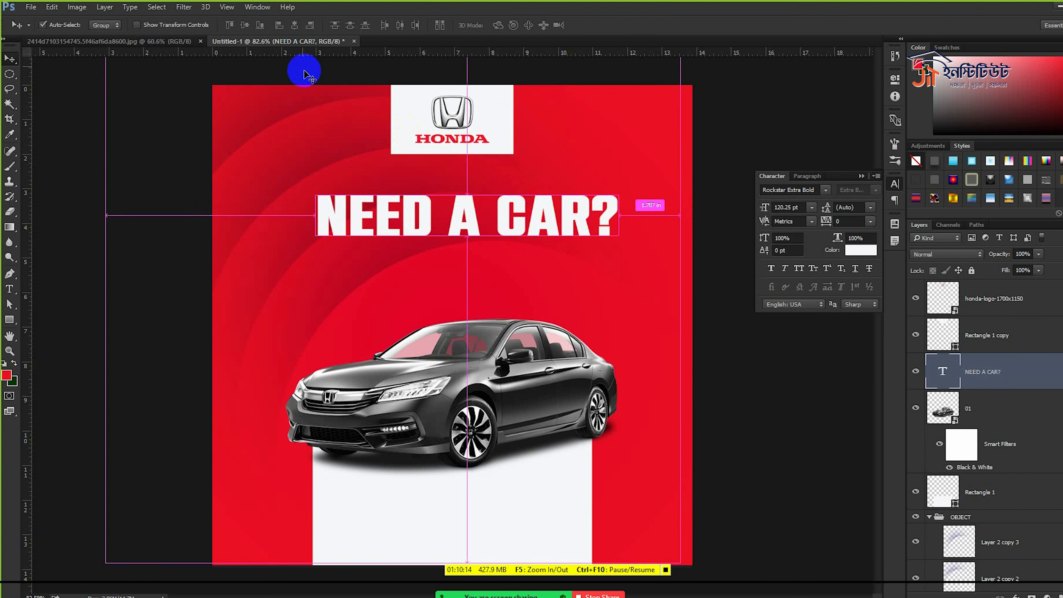
{"action": "key", "text": "ctrl+a"}
{"action": "left_click", "coordinate": [295, 26]}
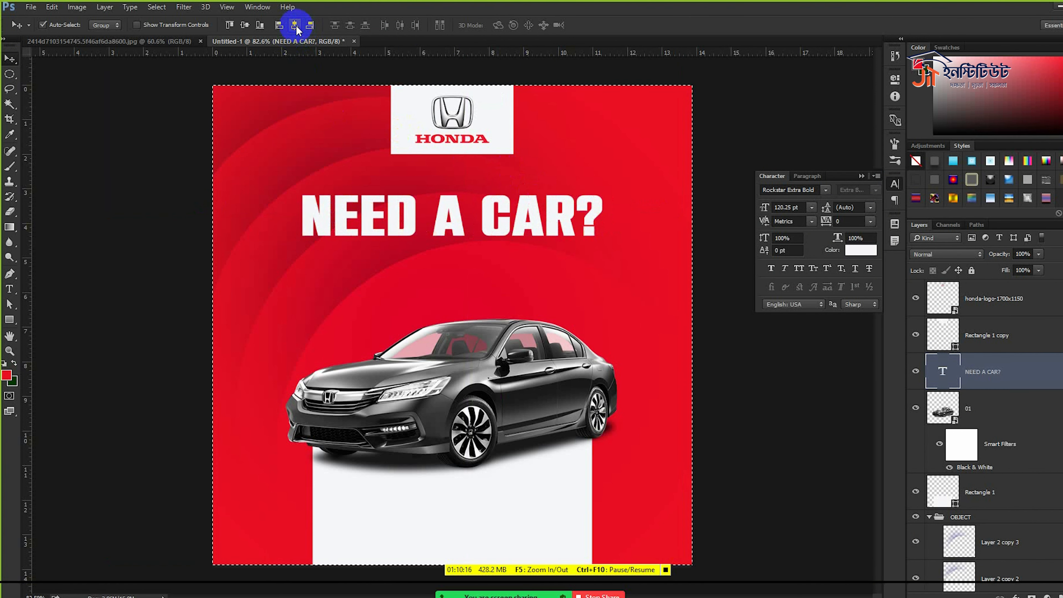
- Duplicate the NEED A CAR? heading just below itself and replace its text with FIND OUR SHOWROOM AND CHOOSE YOUR BEST CAR
{"action": "key", "text": "ctrl+d"}
{"action": "left_click_drag", "start_coordinate": [573, 238], "coordinate": [574, 274]}
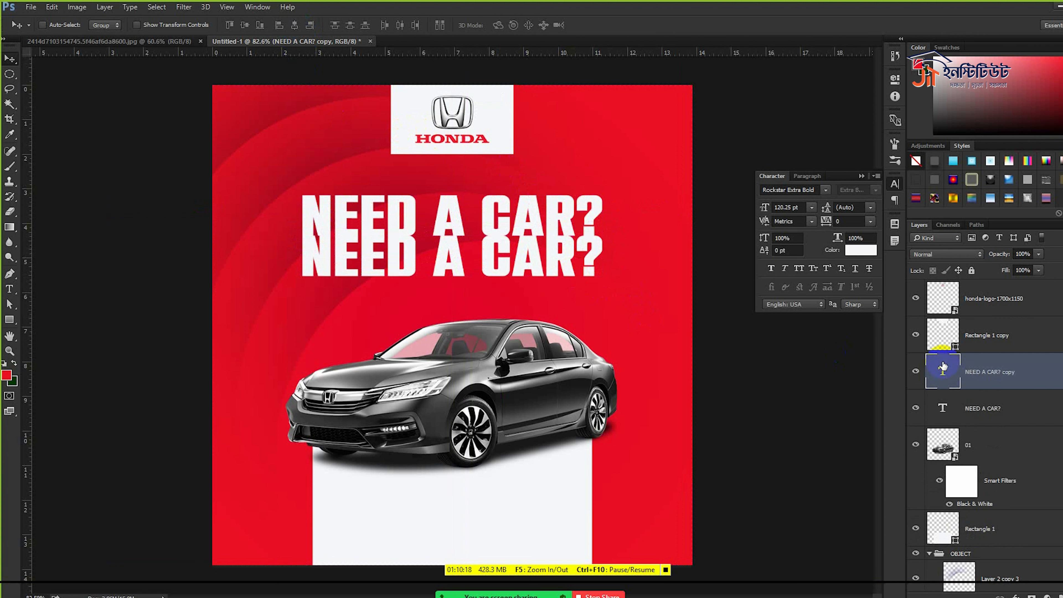
{"action": "double_click", "coordinate": [942, 371]}
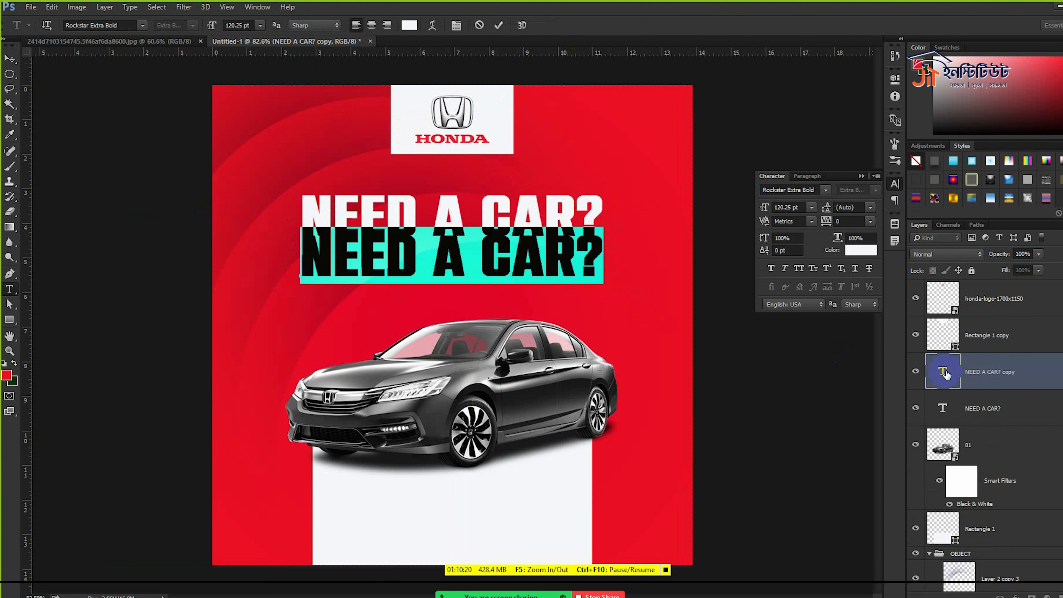
{"action": "type", "text": "FIND"}
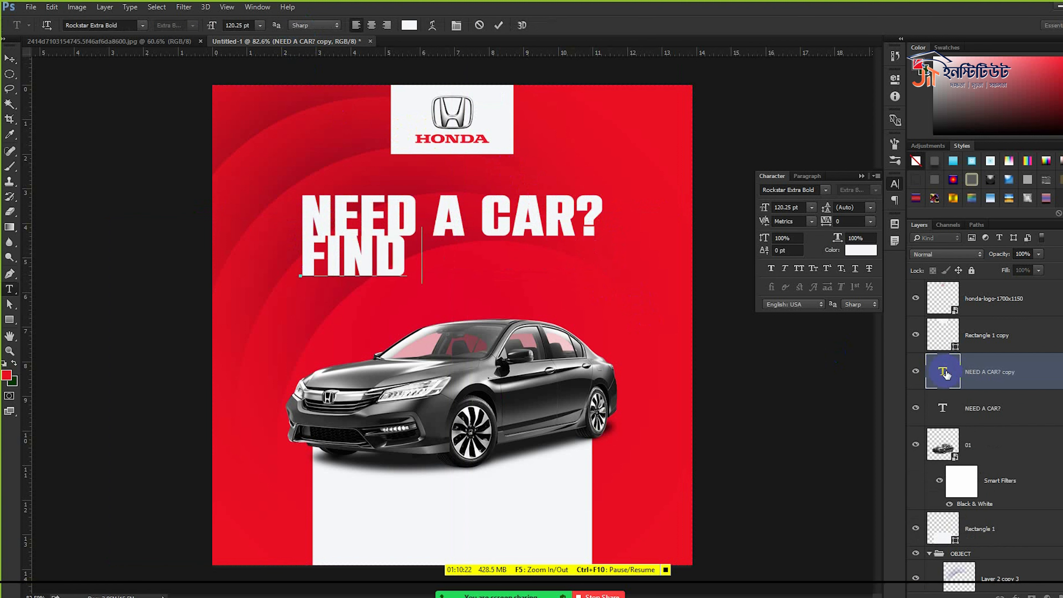
{"action": "type", "text": " OUR "}
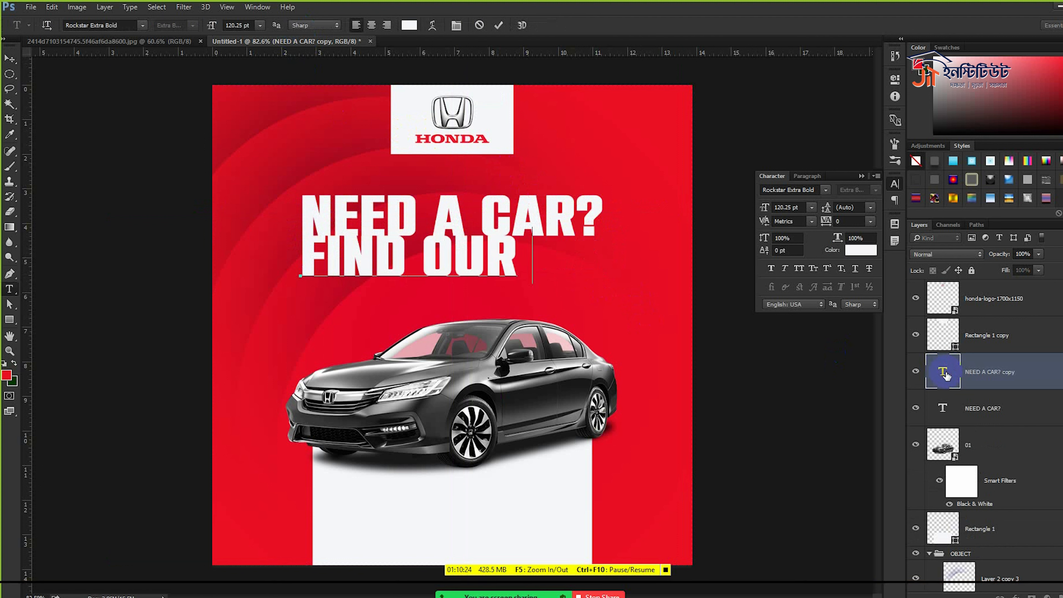
{"action": "type", "text": "SHOWRO"}
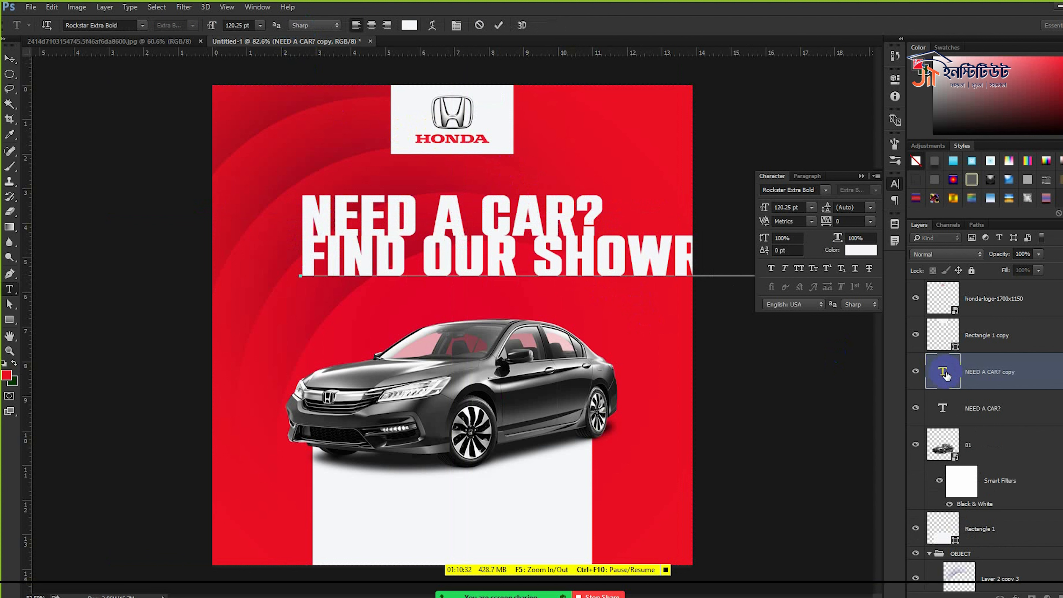
- Set the whole tagline's font size to 36 pt
{"action": "double_click", "coordinate": [946, 373]}
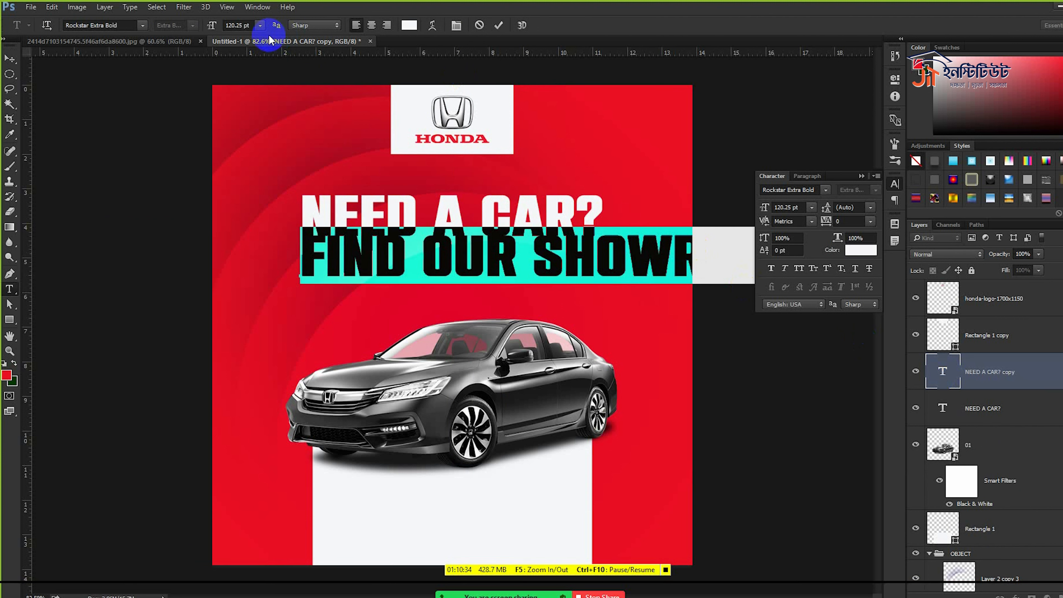
{"action": "left_click", "coordinate": [259, 26]}
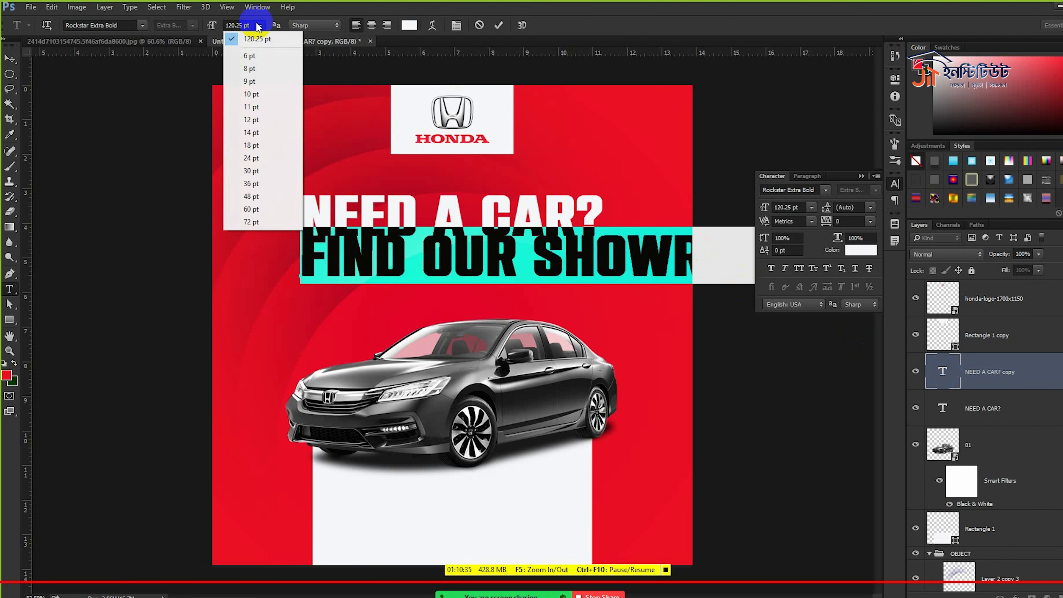
{"action": "left_click", "coordinate": [255, 184]}
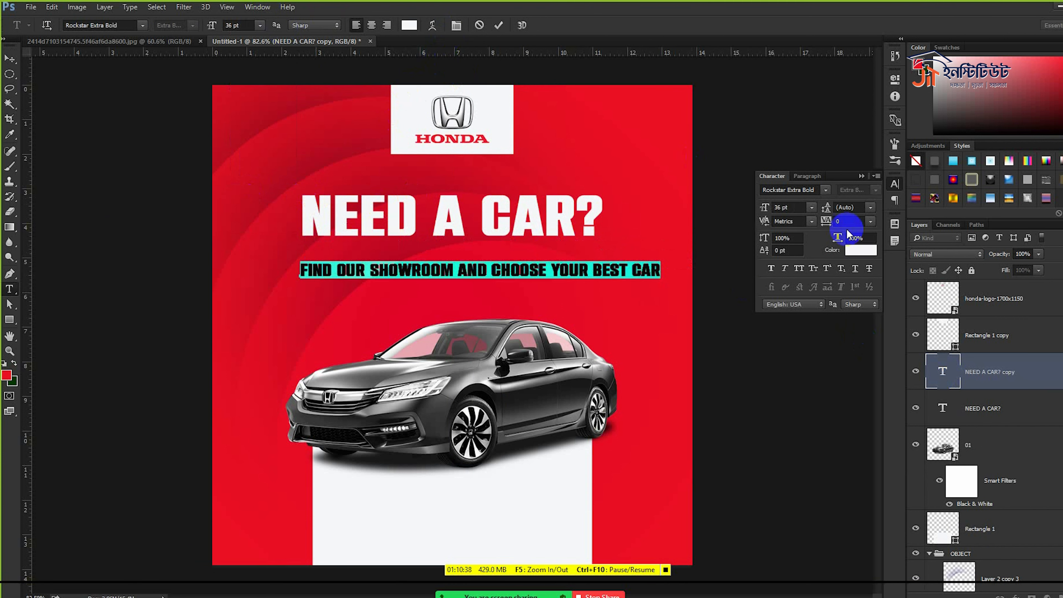
{"action": "key", "text": "Down"}
{"action": "key", "text": "Down"}
{"action": "key", "text": "Down"}
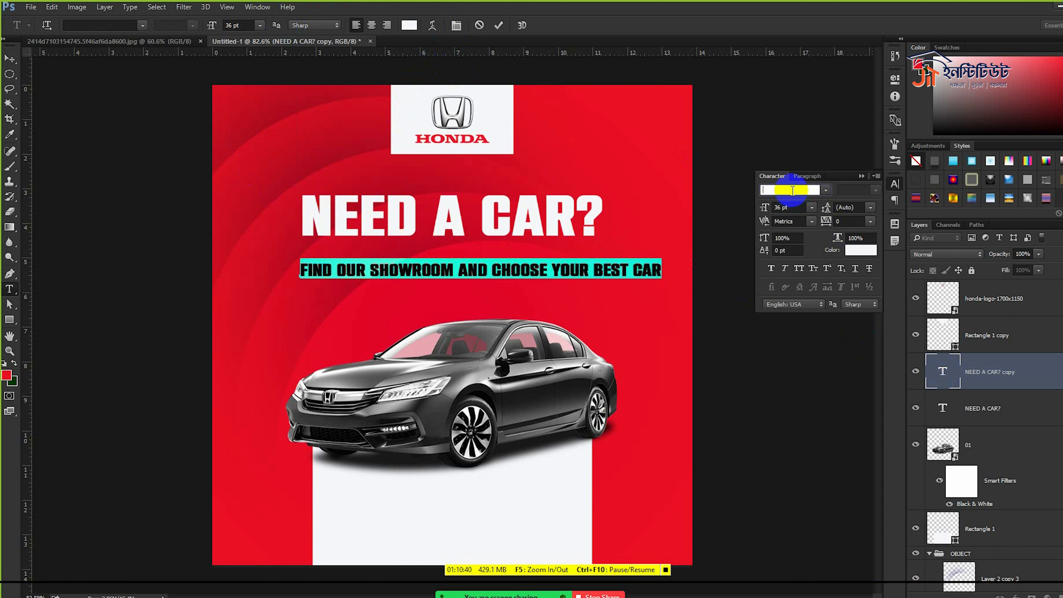
{"action": "key", "text": "Down"}
{"action": "key", "text": "Down"}
{"action": "key", "text": "Down"}
{"action": "key", "text": "Down"}
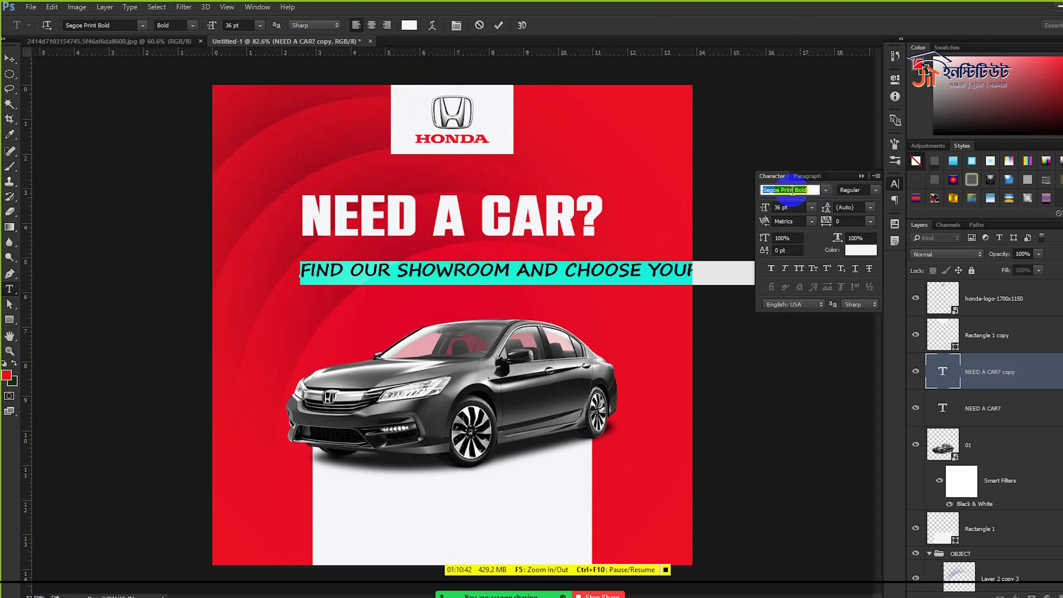
{"action": "key", "text": "Down"}
{"action": "key", "text": "Down"}
{"action": "key", "text": "Down"}
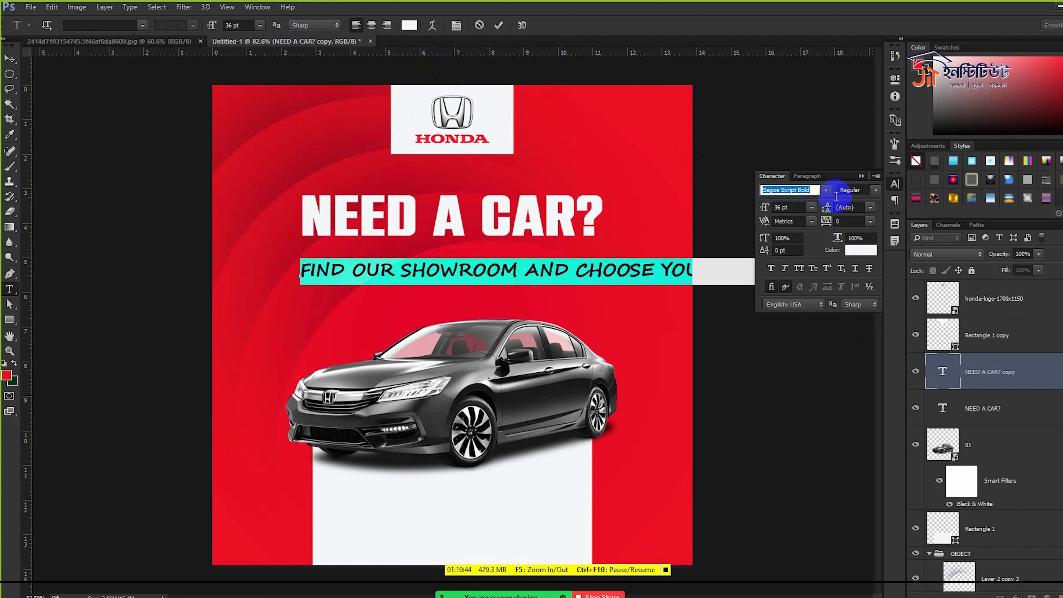
{"action": "left_click", "coordinate": [825, 189]}
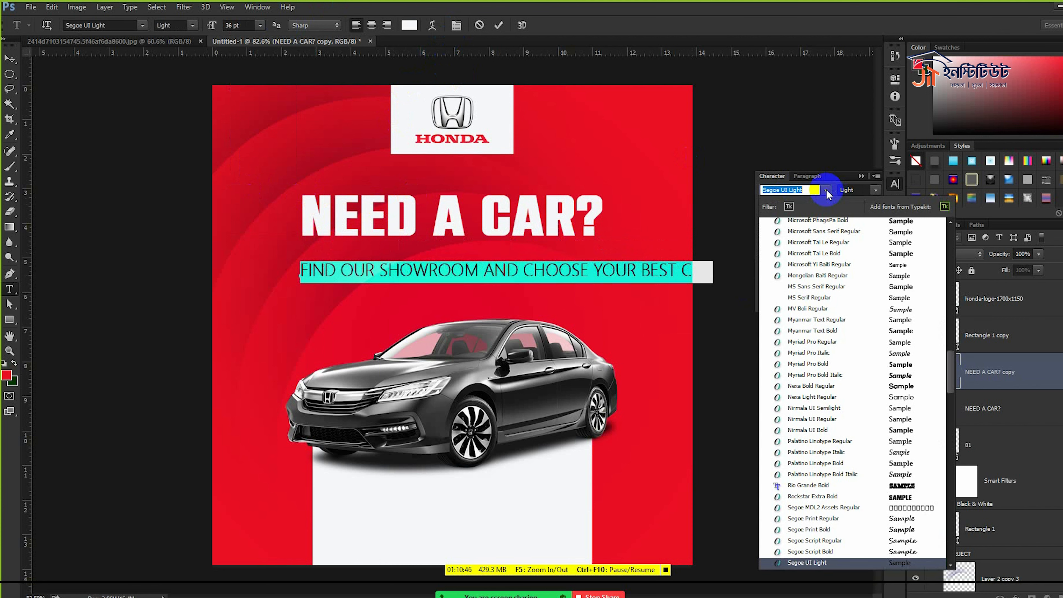
{"action": "left_click", "coordinate": [729, 17]}
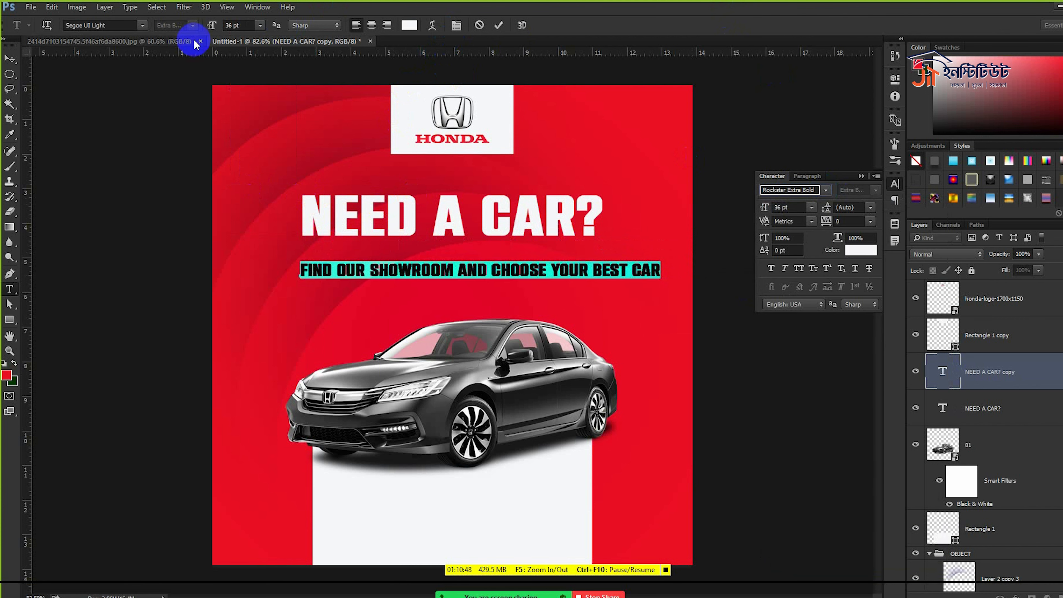
- Set the tagline in Nexa Light Regular at 26 pt and commit the text
{"action": "left_click", "coordinate": [825, 189]}
{"action": "scroll", "coordinate": [842, 368], "scroll_direction": "down", "scroll_amount": 2}
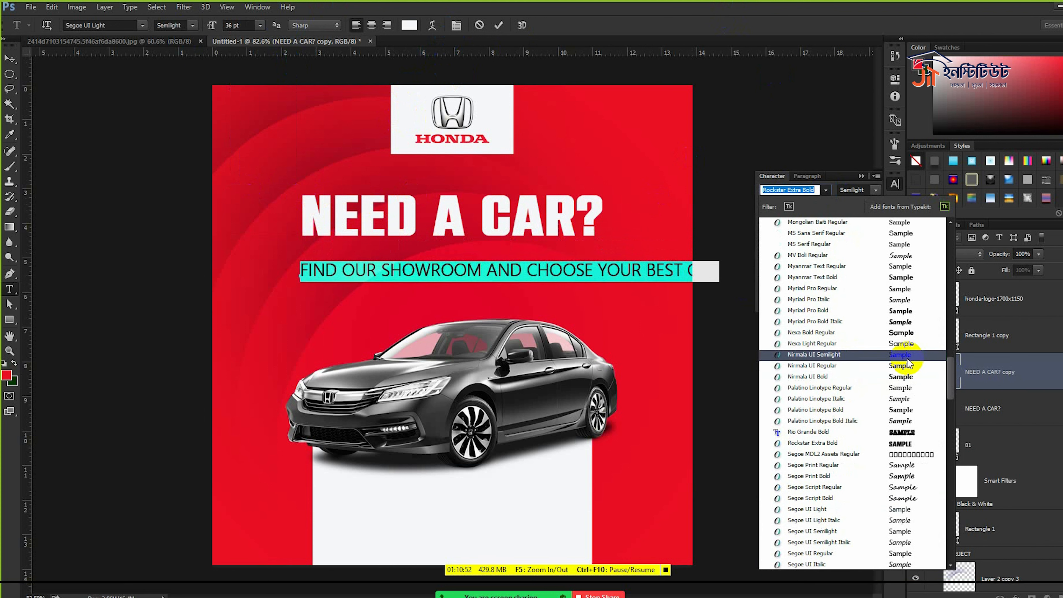
{"action": "left_click", "coordinate": [906, 344]}
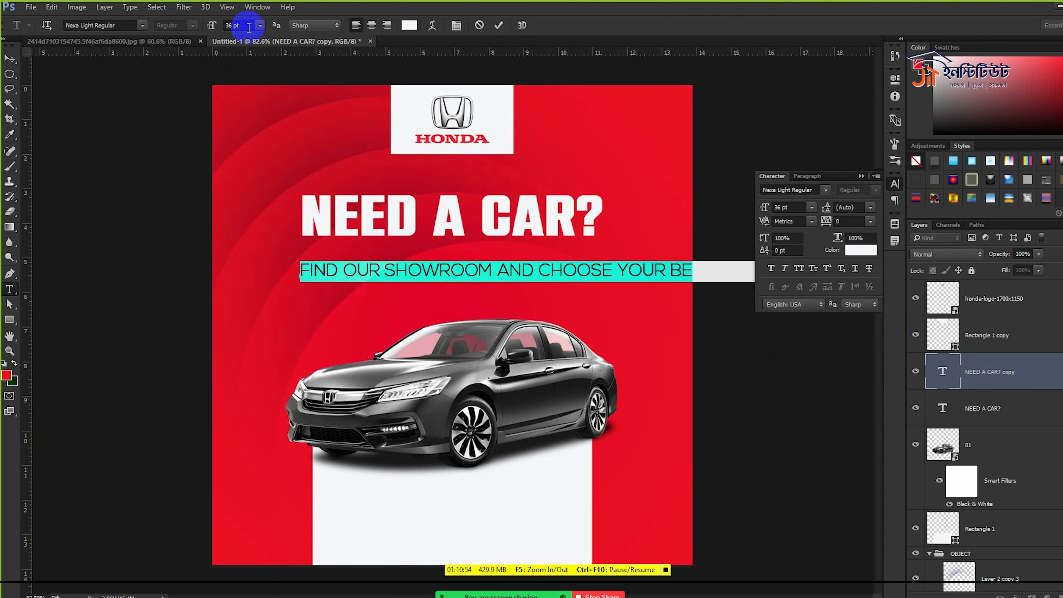
{"action": "left_click", "coordinate": [259, 26]}
{"action": "left_click", "coordinate": [258, 137]}
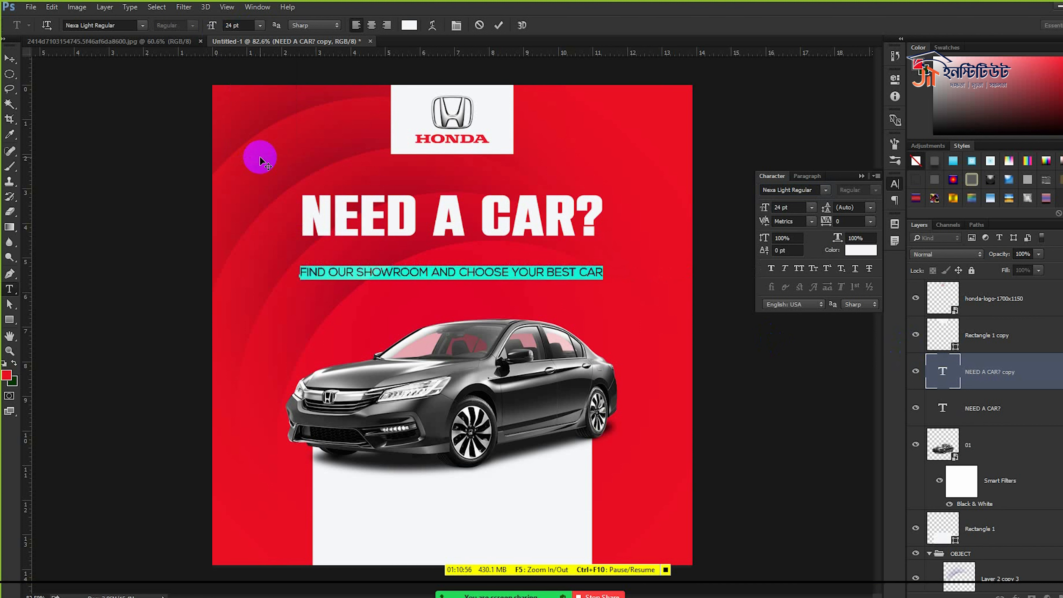
{"action": "left_click", "coordinate": [252, 28]}
{"action": "key", "text": "Up"}
{"action": "key", "text": "Up"}
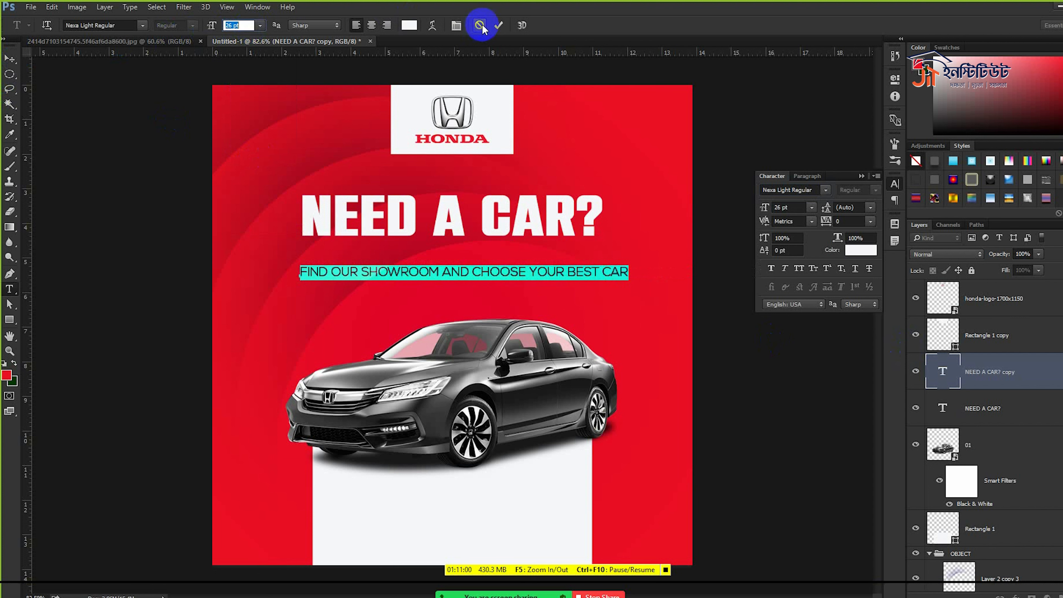
{"action": "left_click", "coordinate": [498, 26]}
- Centre the tagline horizontally on the canvas close beneath the heading, and move both text lines up towards the logo
{"action": "left_click", "coordinate": [9, 59]}
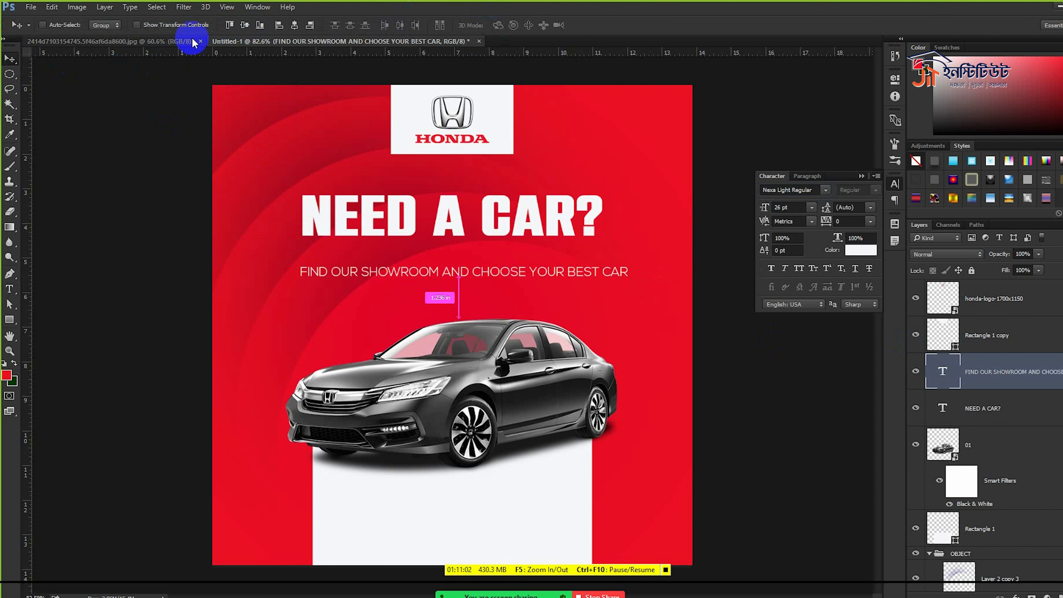
{"action": "key", "text": "ctrl+a"}
{"action": "left_click", "coordinate": [295, 24]}
{"action": "key", "text": "ctrl+d"}
{"action": "left_click_drag", "start_coordinate": [497, 236], "coordinate": [497, 222]}
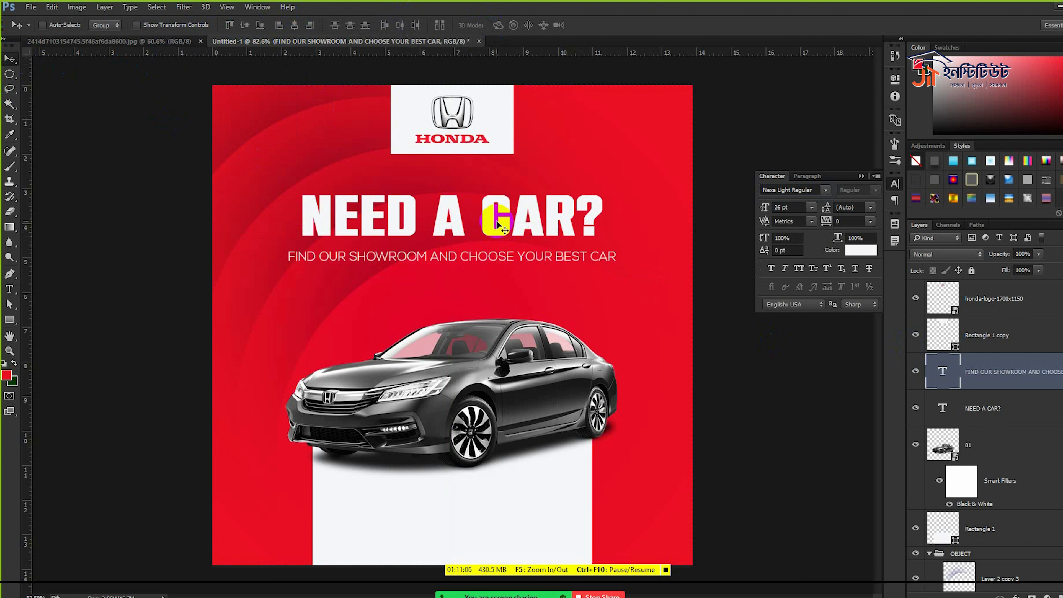
{"action": "left_click", "coordinate": [1030, 421], "text": "shift"}
{"action": "left_click_drag", "start_coordinate": [503, 306], "coordinate": [509, 300]}
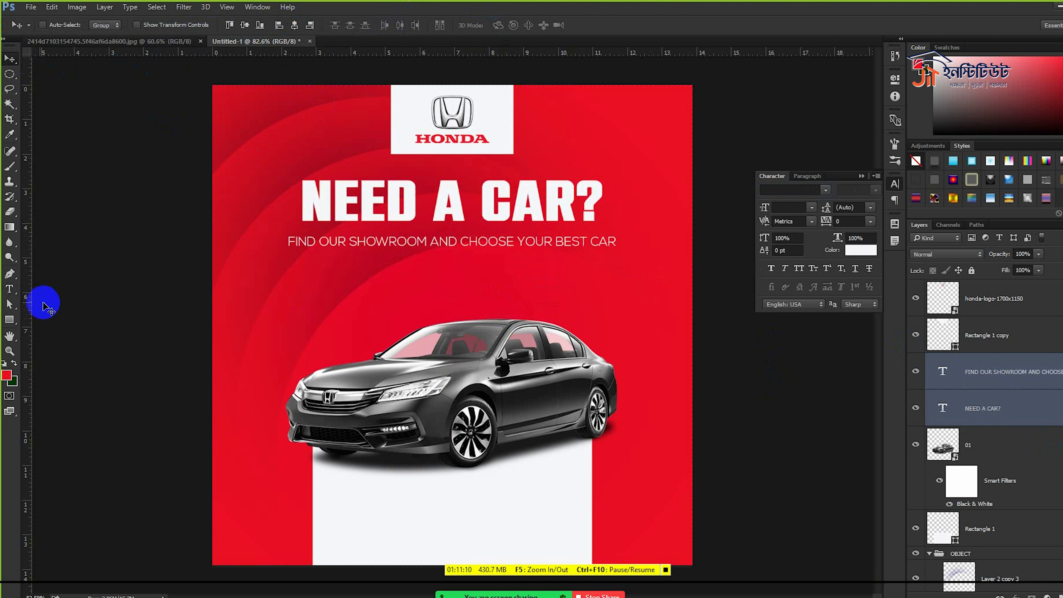
- Add a paragraph text box between the tagline and the car and fill it with Lorem Ipsum placeholder text
{"action": "left_click", "coordinate": [9, 289]}
{"action": "left_click_drag", "start_coordinate": [302, 267], "coordinate": [593, 300]}
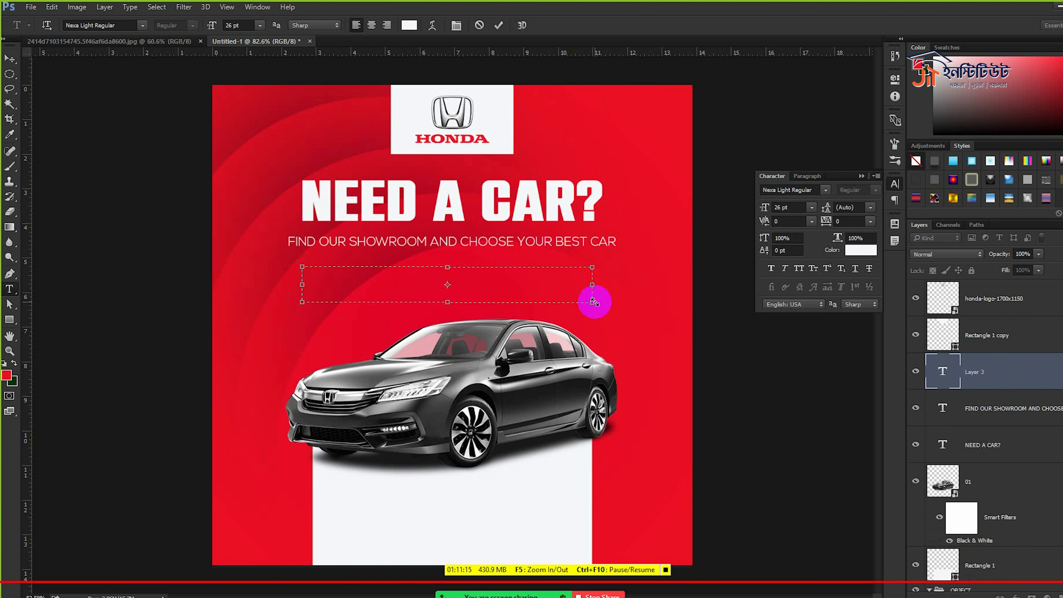
{"action": "left_click", "coordinate": [129, 7]}
{"action": "left_click", "coordinate": [158, 250]}
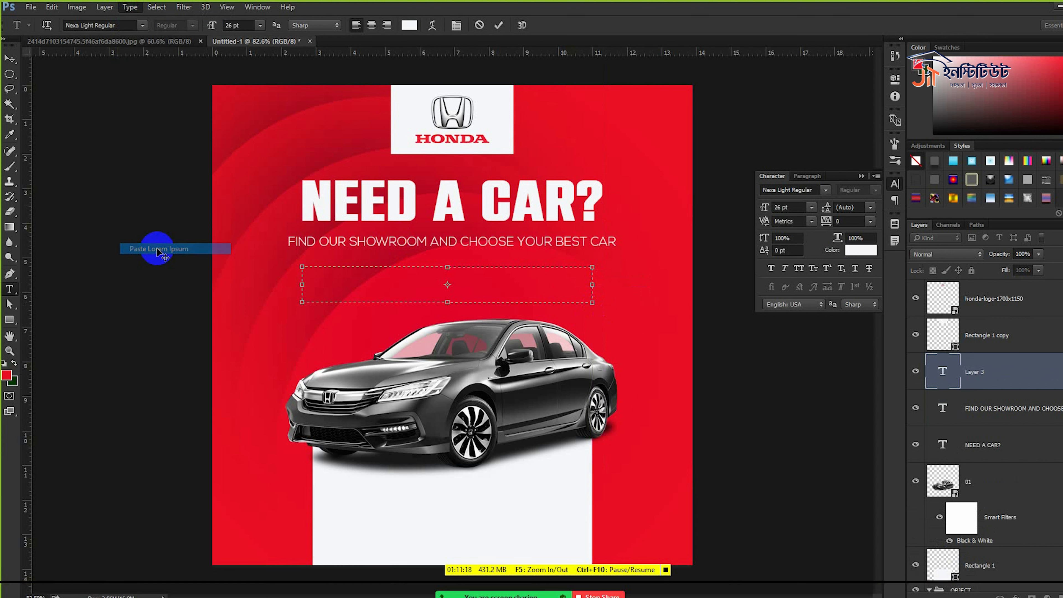
- Set the whole placeholder paragraph to 15 pt with centred alignment
{"action": "key", "text": "ctrl+a"}
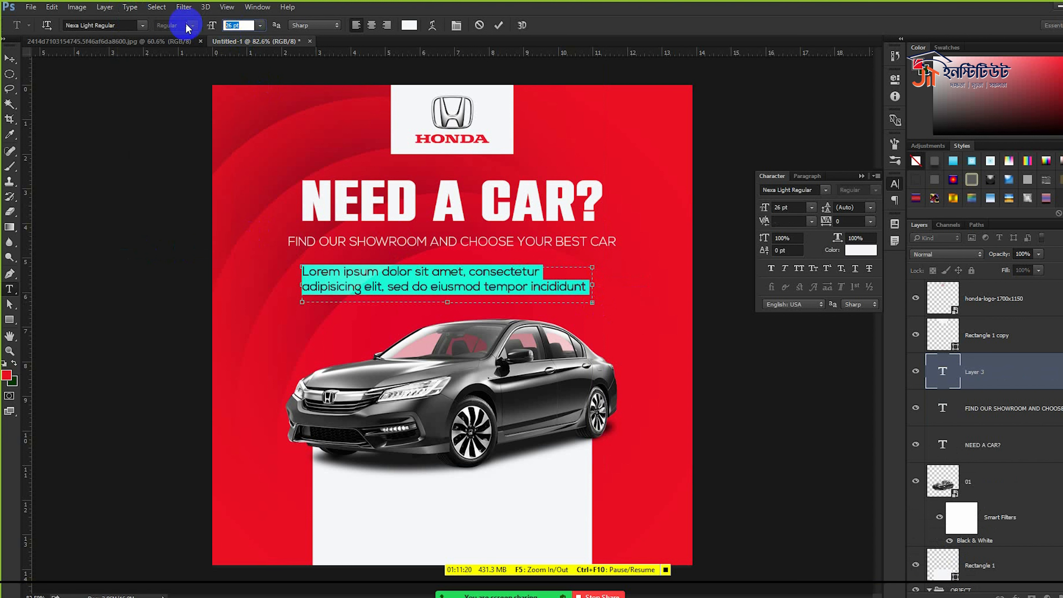
{"action": "type", "text": "15"}
{"action": "key", "text": "Return"}
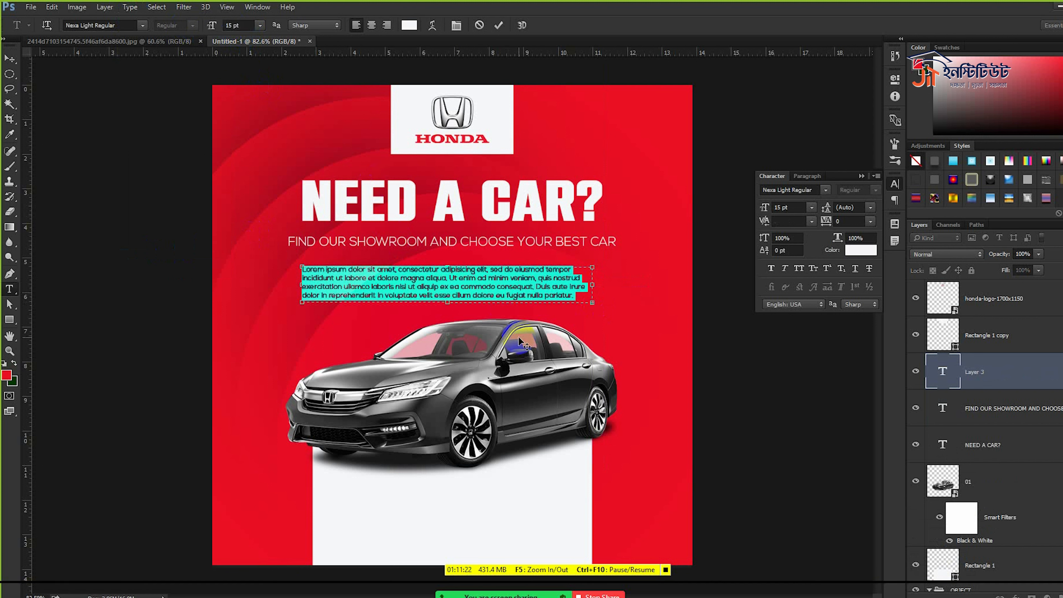
{"action": "left_click", "coordinate": [370, 26]}
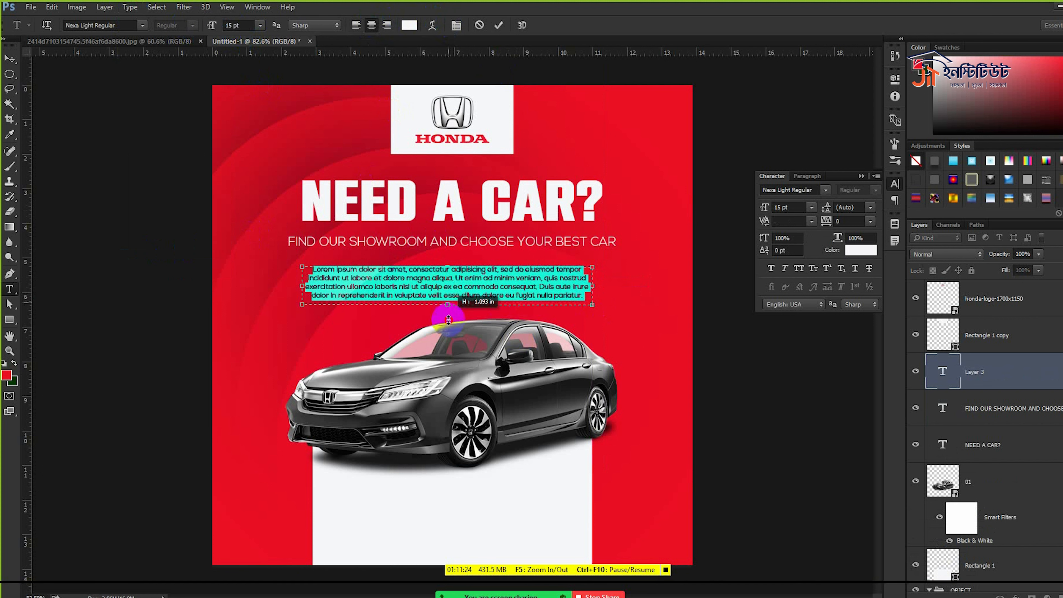
- Trim the placeholder text so it ends at "commodo consequat." and resize its box to about 7.7 in wide, ending above the car
{"action": "left_click_drag", "start_coordinate": [448, 319], "coordinate": [448, 368]}
{"action": "left_click", "coordinate": [462, 295]}
{"action": "left_click_drag", "start_coordinate": [537, 292], "coordinate": [115, 226]}
{"action": "key", "text": "ctrl+c"}
{"action": "key", "text": "BackSpace"}
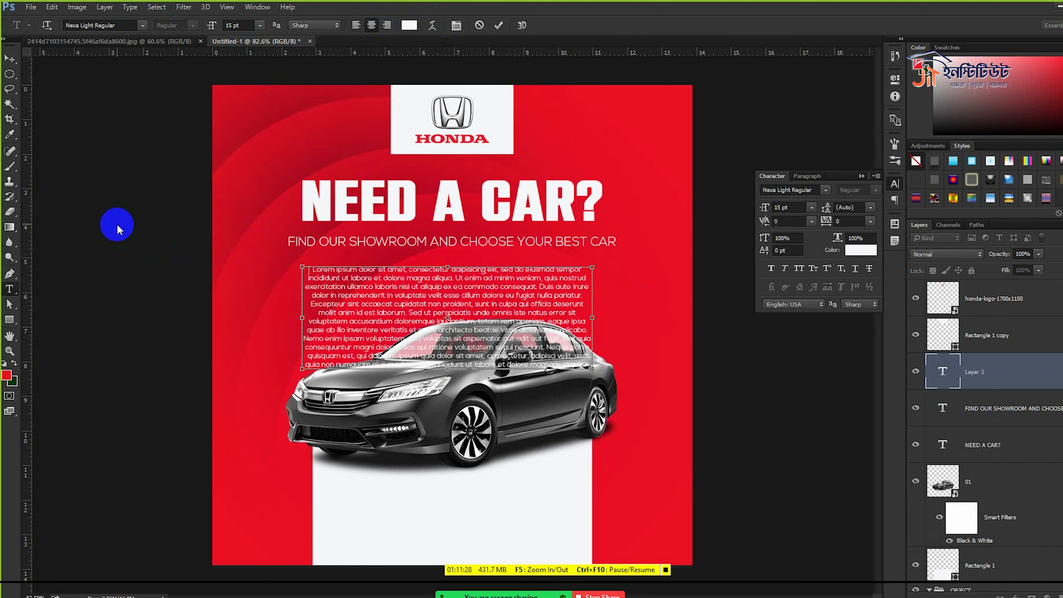
{"action": "key", "text": "ctrl+a"}
{"action": "key", "text": "BackSpace"}
{"action": "key", "text": "ctrl+v"}
{"action": "left_click_drag", "start_coordinate": [448, 368], "coordinate": [462, 302]}
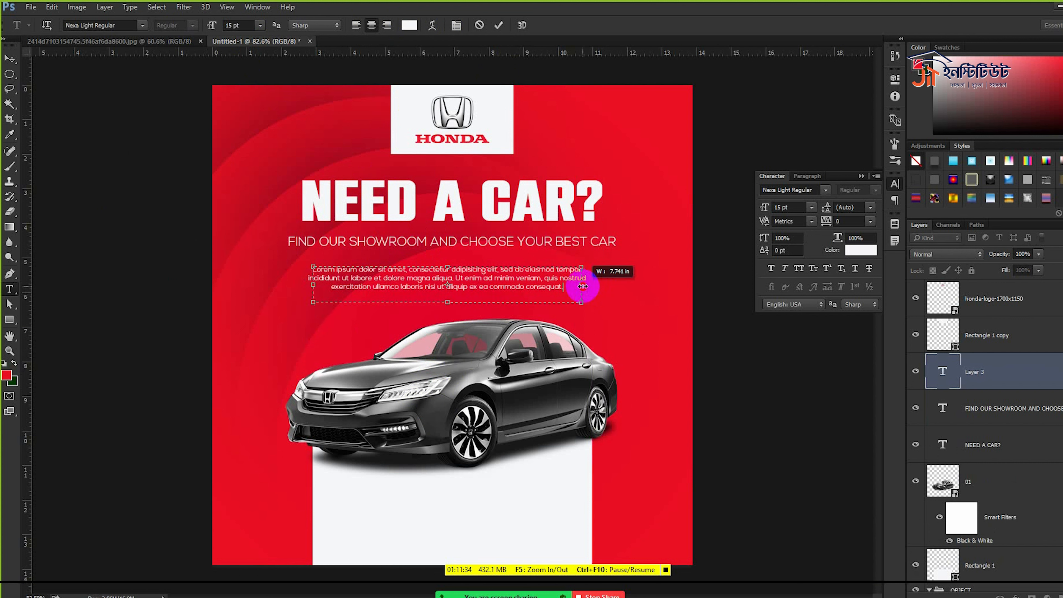
- Move the paragraph up close beneath the tagline, and shift all three text layers down slightly together
{"action": "left_click", "coordinate": [9, 58]}
{"action": "left_click_drag", "start_coordinate": [440, 308], "coordinate": [440, 300]}
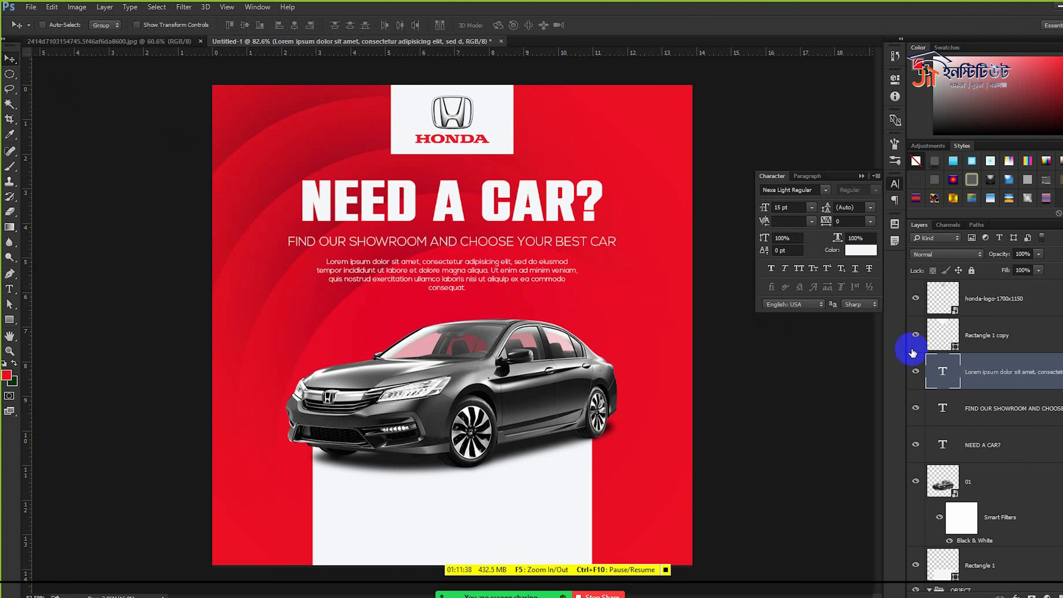
{"action": "left_click", "coordinate": [981, 438], "text": "shift"}
{"action": "left_click_drag", "start_coordinate": [601, 300], "coordinate": [603, 309]}
{"action": "scroll", "coordinate": [603, 309], "scroll_direction": "down", "scroll_amount": 1}
- Move the three text layers above the logo layer in the stack, and group the Honda logo with its white rectangle
{"action": "left_click", "coordinate": [189, 43]}
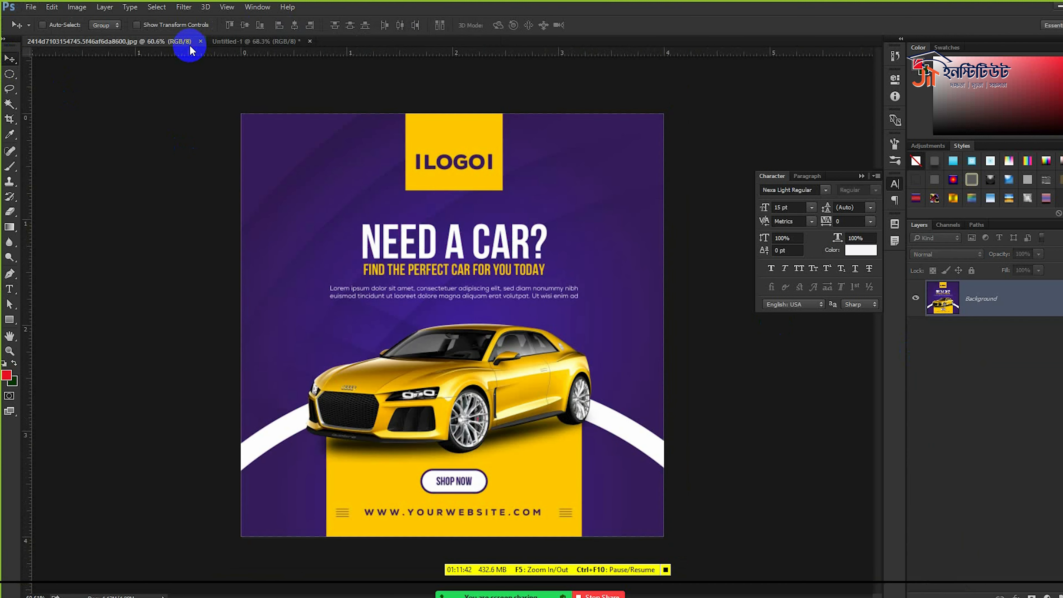
{"action": "left_click", "coordinate": [282, 42]}
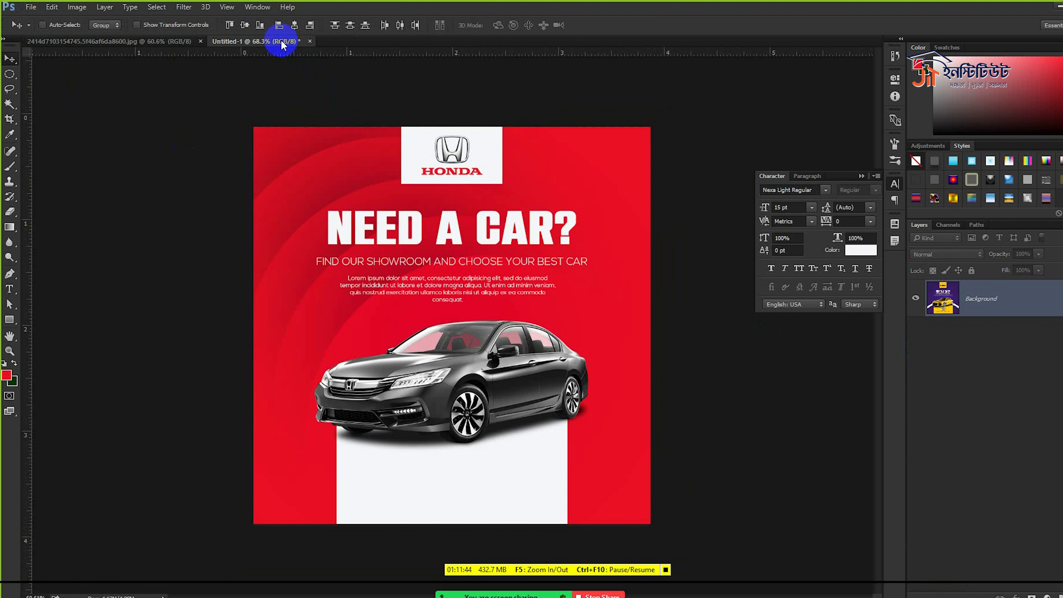
{"action": "left_click_drag", "start_coordinate": [1017, 395], "coordinate": [985, 295]}
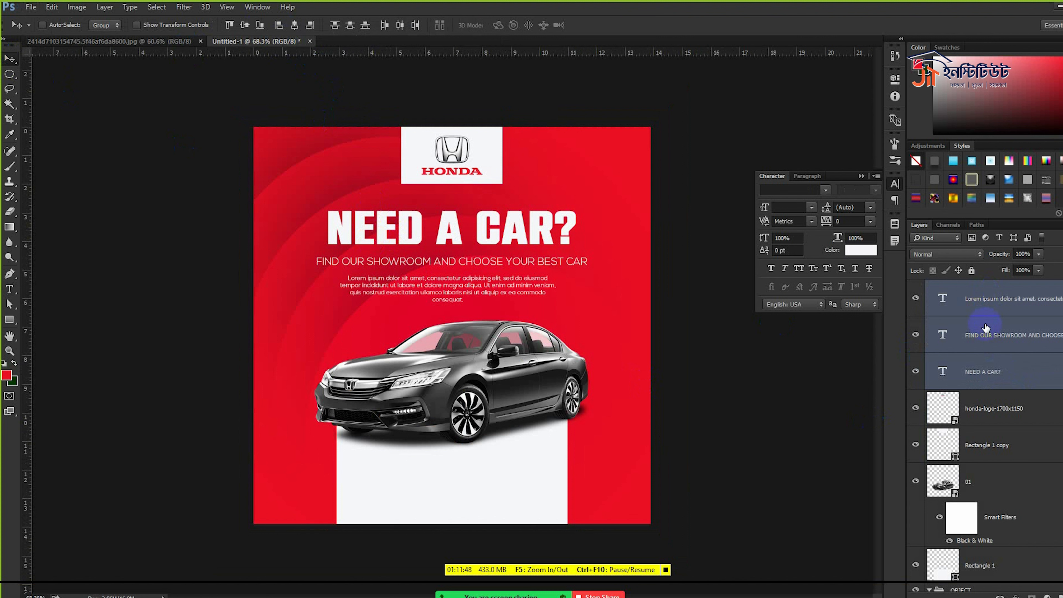
{"action": "left_click", "coordinate": [982, 406]}
{"action": "left_click", "coordinate": [979, 444], "text": "shift"}
{"action": "key", "text": "ctrl+g"}
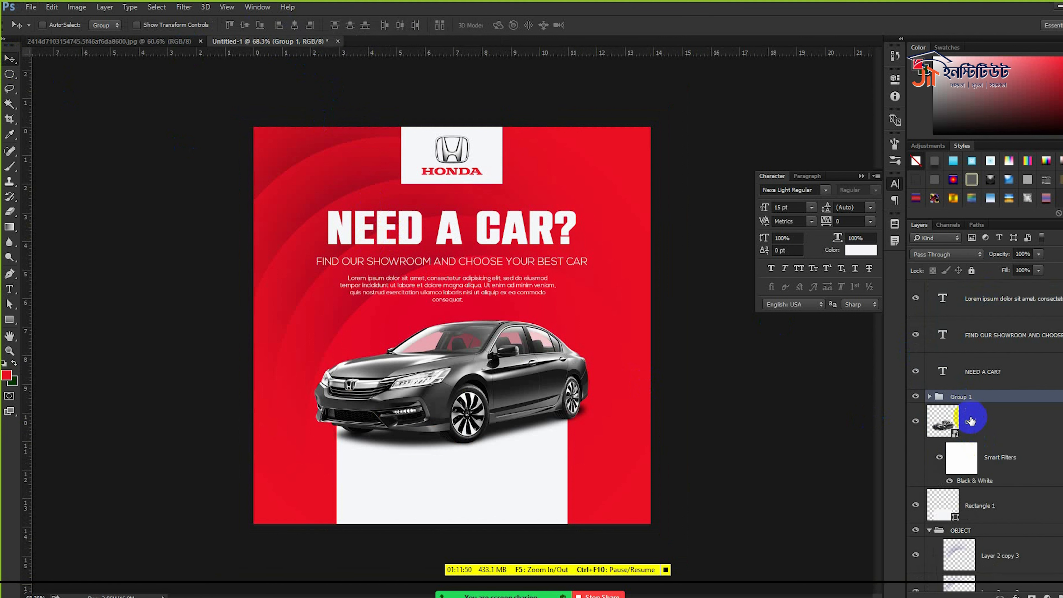
- Collapse the car layer's smart filters and the OBJECT group in the layer stack
{"action": "left_click", "coordinate": [970, 421]}
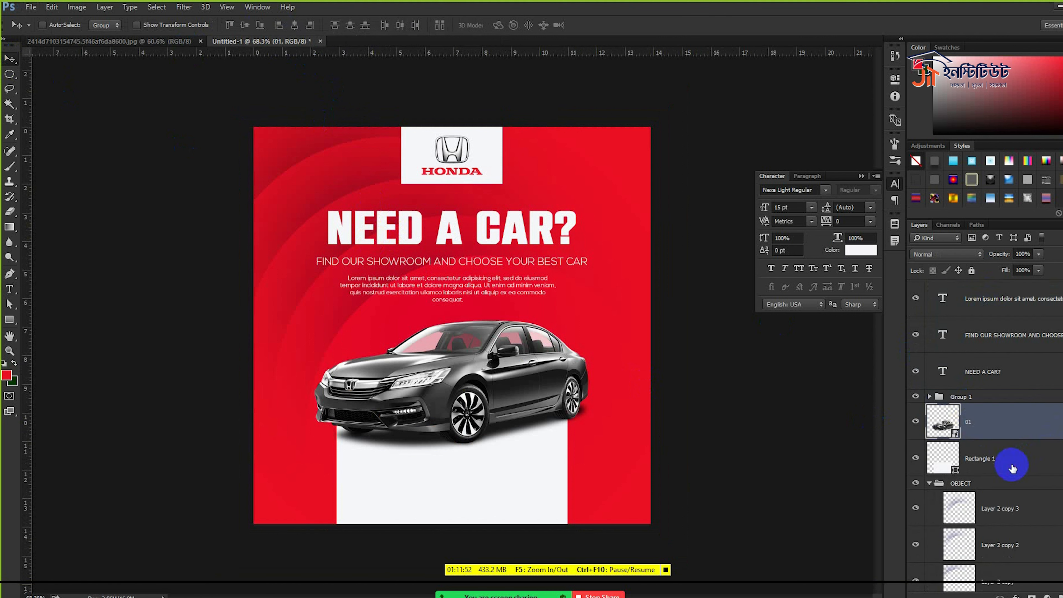
{"action": "left_click", "coordinate": [1008, 462]}
{"action": "left_click", "coordinate": [929, 483]}
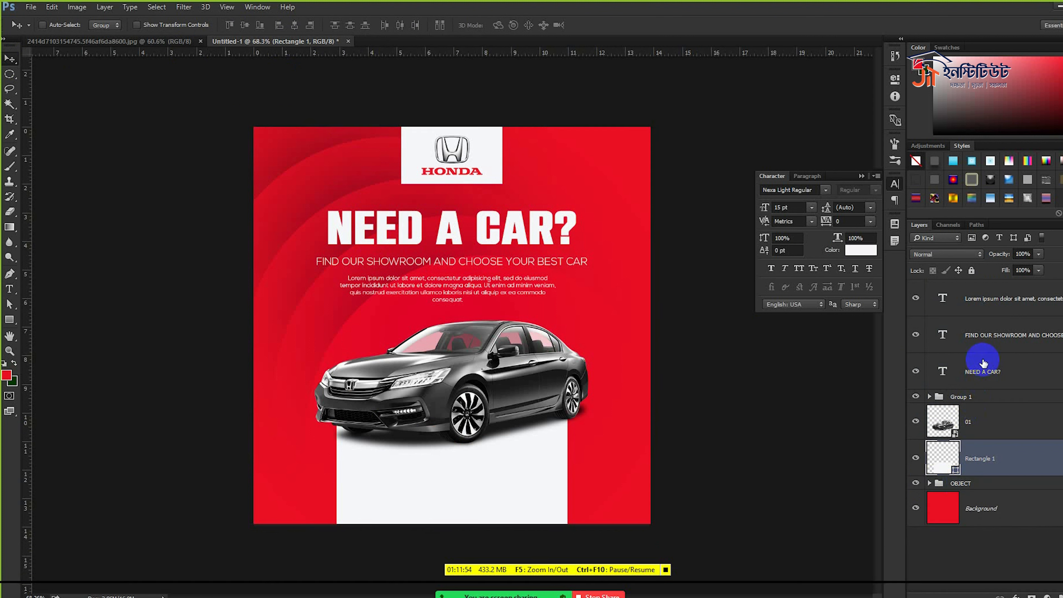
- Draw a red rectangle about 203 × 59 px on the white block below the car, above the text layers in the stack
{"action": "left_click", "coordinate": [984, 371]}
{"action": "left_click", "coordinate": [995, 308], "text": "shift"}
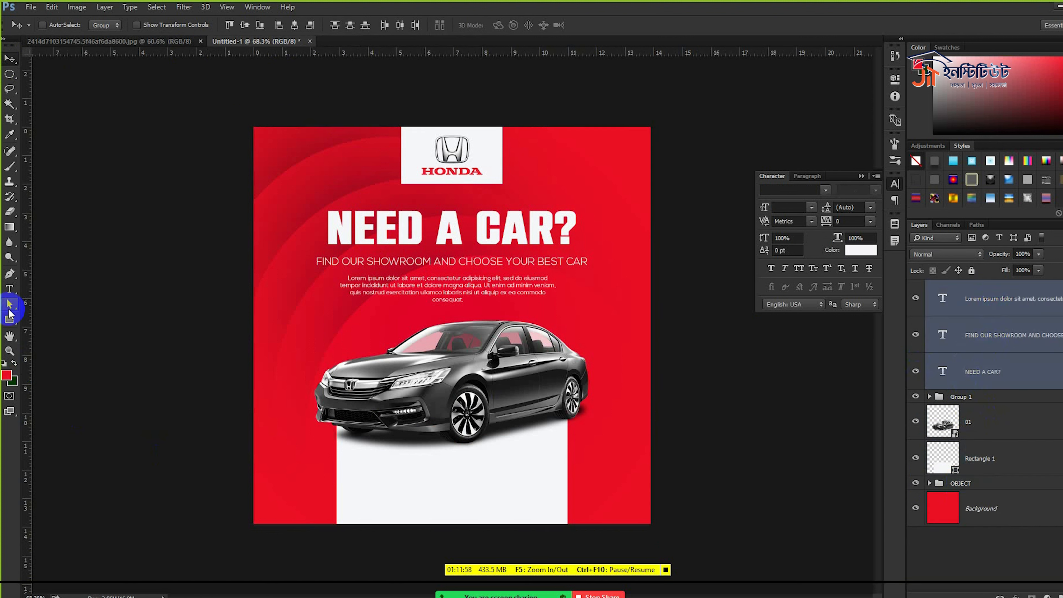
{"action": "left_click", "coordinate": [9, 319]}
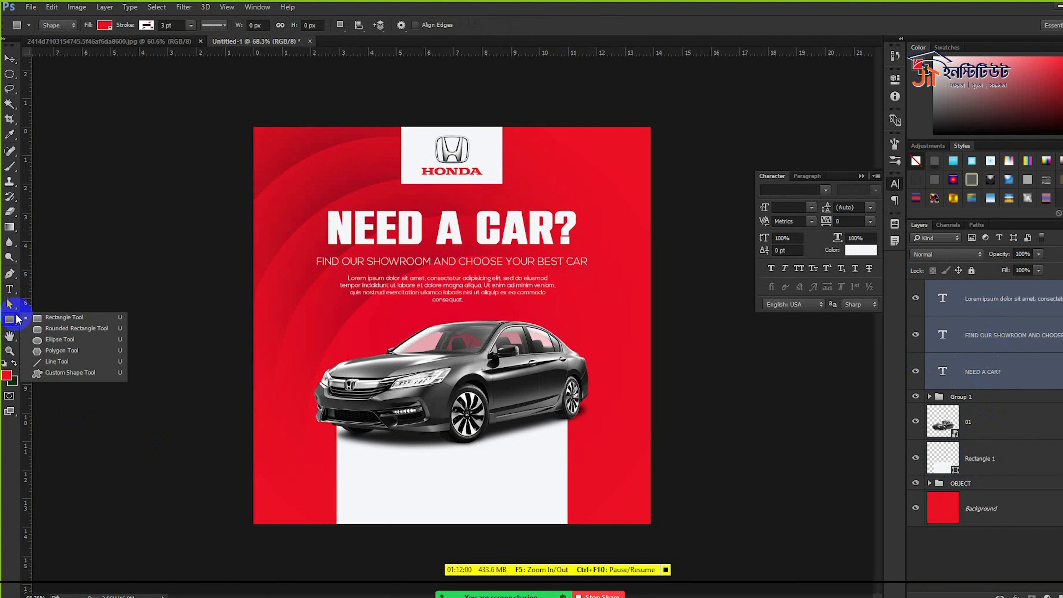
{"action": "left_click", "coordinate": [59, 320]}
{"action": "key", "text": "ctrl+plus"}
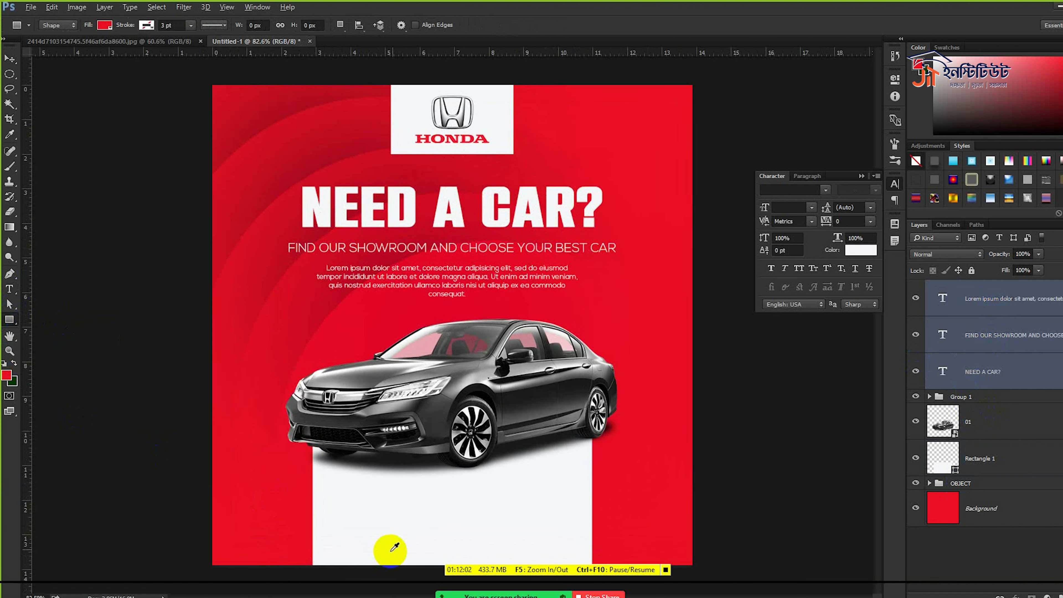
{"action": "left_click_drag", "start_coordinate": [405, 506], "coordinate": [495, 530]}
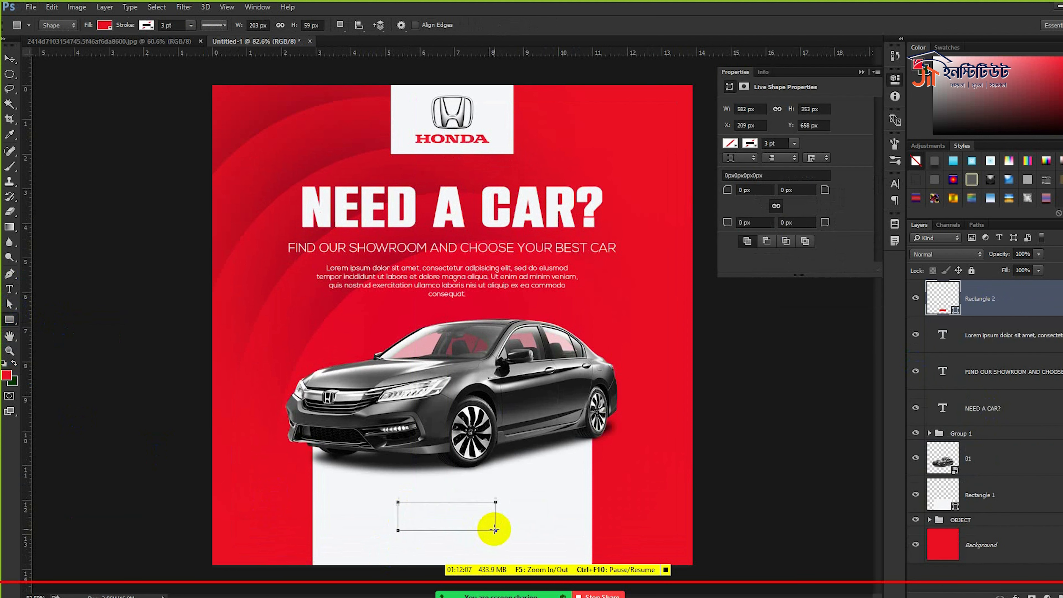
- Centre the small red rectangle horizontally on the canvas and clear the selection
{"action": "left_click", "coordinate": [8, 63]}
{"action": "key", "text": "ctrl+a"}
{"action": "left_click", "coordinate": [294, 25]}
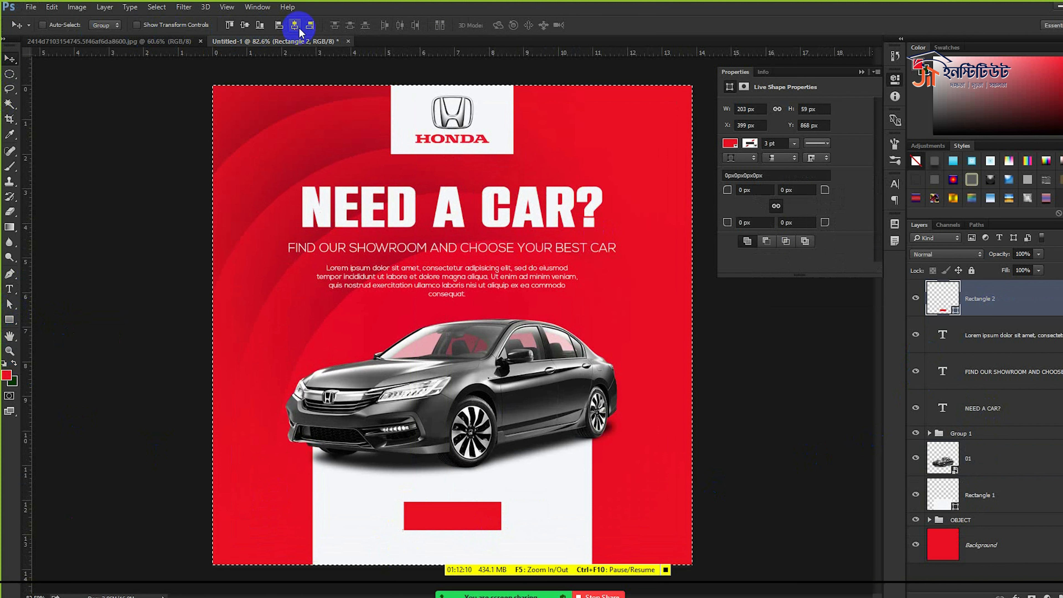
{"action": "key", "text": "ctrl+d"}
- Add the white text "SHOP NOW" in Rockstar Extra Bold at 40.25 pt and place it over the small red rectangle
{"action": "left_click", "coordinate": [14, 288]}
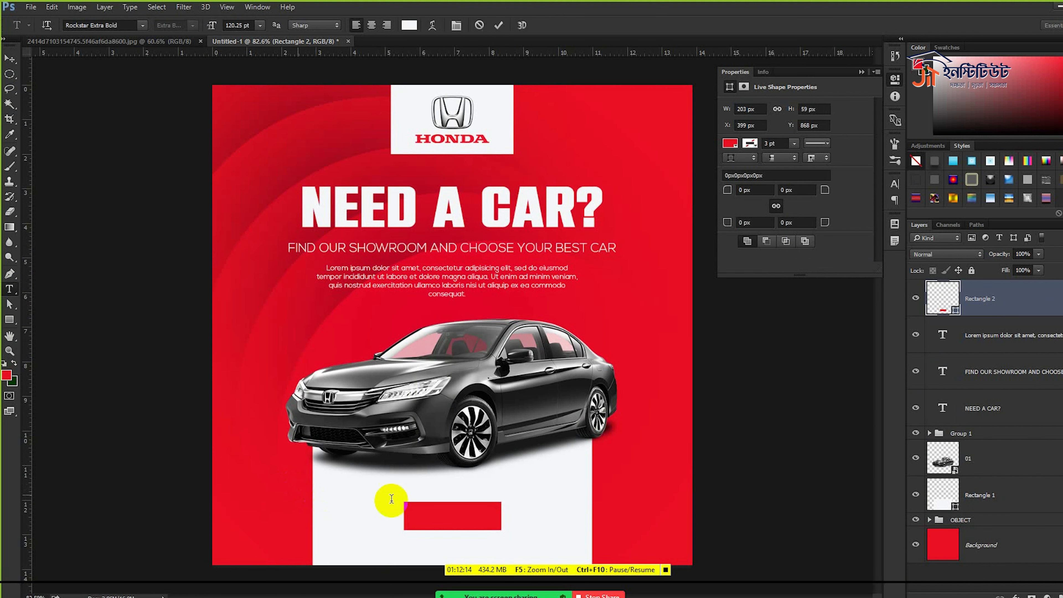
{"action": "left_click", "coordinate": [392, 498]}
{"action": "type", "text": "SHOP"}
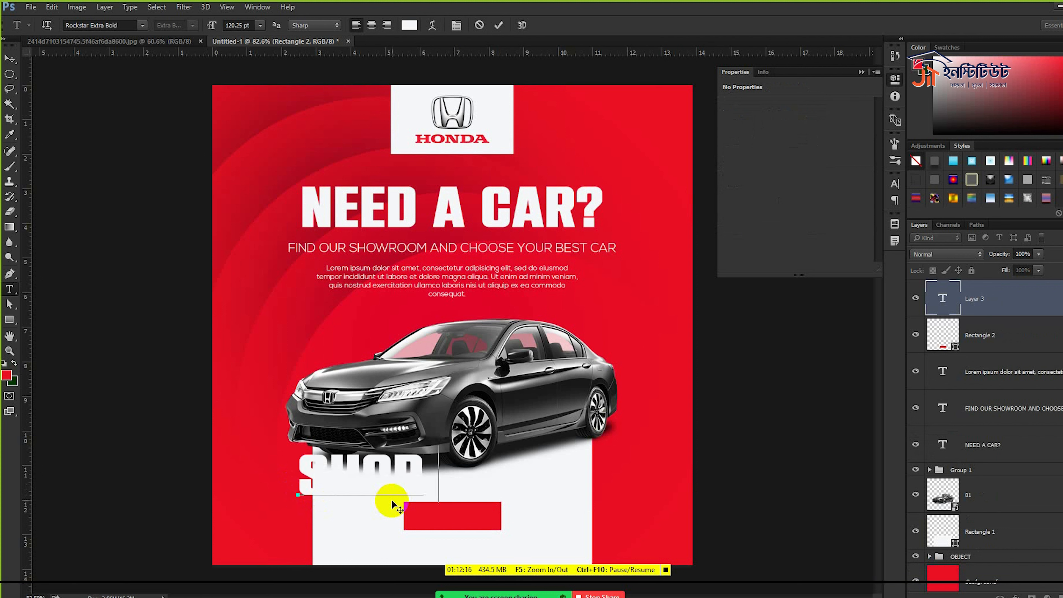
{"action": "type", "text": " NOW"}
{"action": "key", "text": "ctrl+a"}
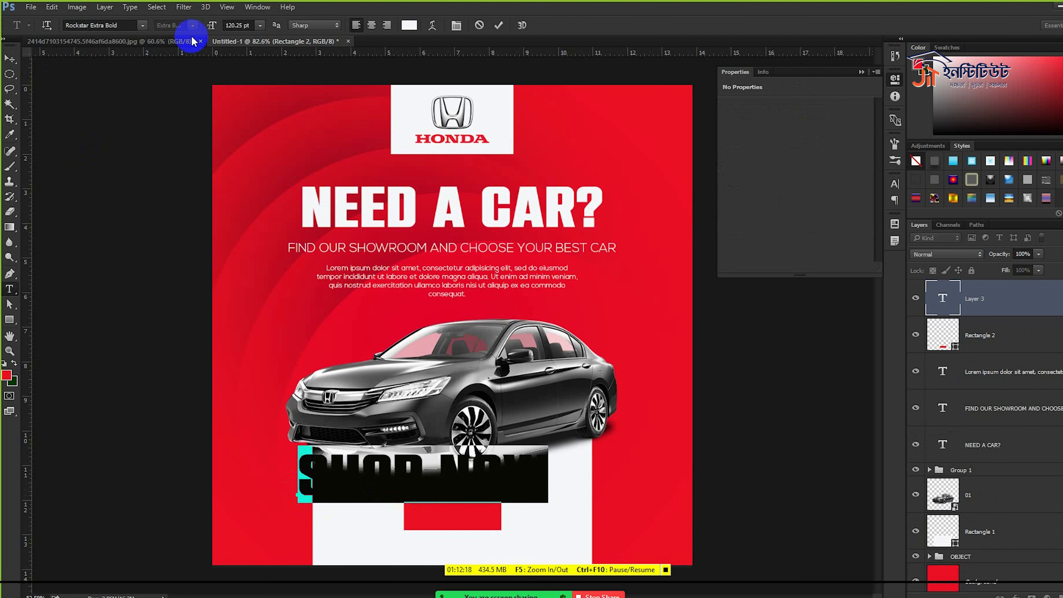
{"action": "left_click_drag", "start_coordinate": [211, 25], "coordinate": [159, 42]}
{"action": "left_click_drag", "start_coordinate": [332, 361], "coordinate": [456, 480]}
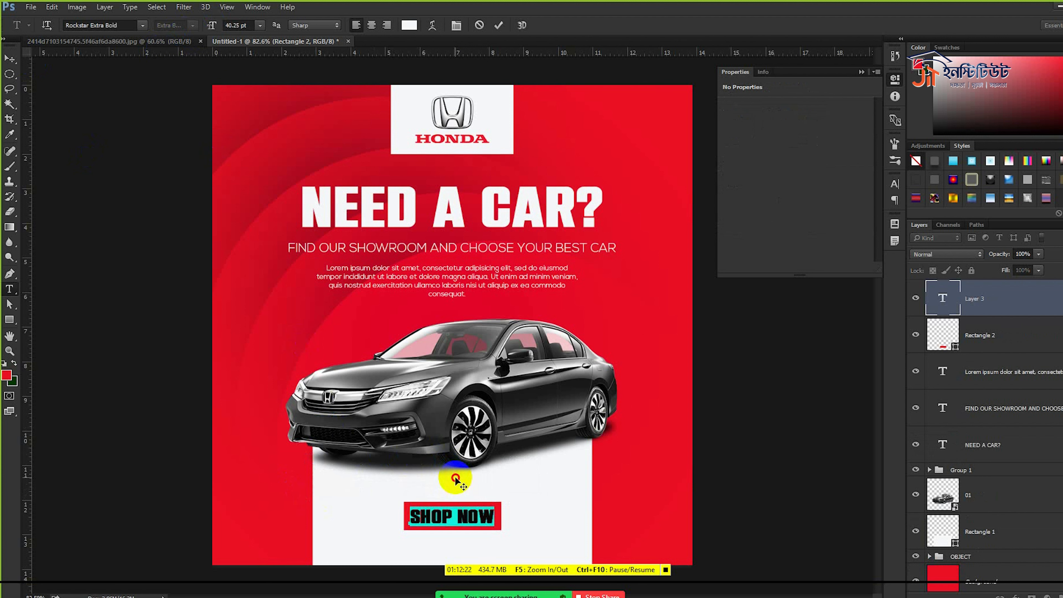
- Reduce the "SHOP NOW" text size to 34.25 pt
{"action": "left_click", "coordinate": [249, 26]}
{"action": "key", "text": "Down"}
{"action": "key", "text": "Down"}
{"action": "key", "text": "Down"}
{"action": "left_click", "coordinate": [498, 25]}
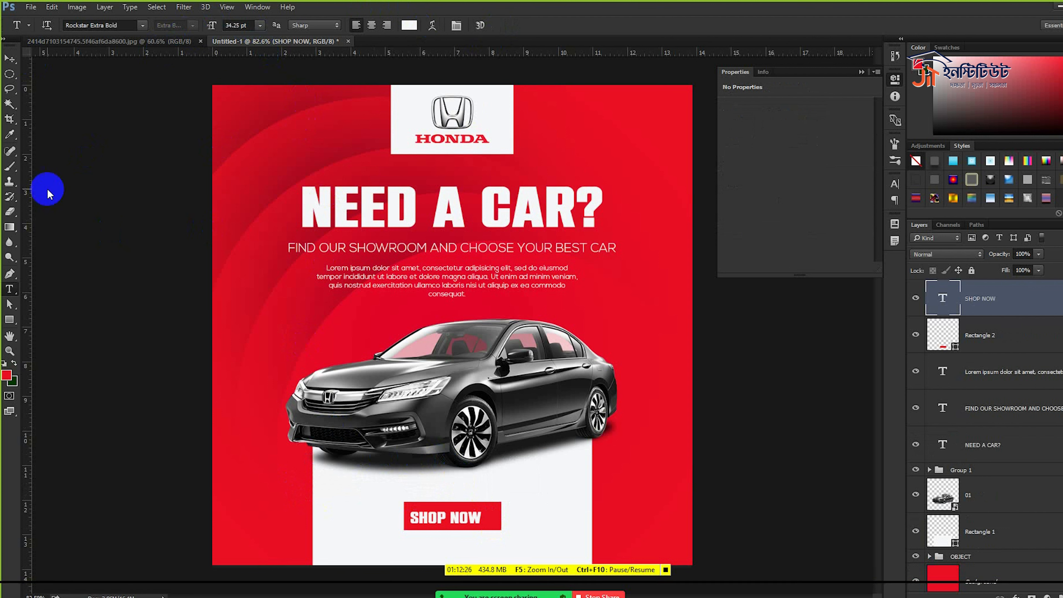
- Centre the "SHOP NOW" text horizontally within its red rectangle and clear the selection
{"action": "left_click", "coordinate": [9, 58]}
{"action": "left_click", "coordinate": [928, 335], "text": "ctrl"}
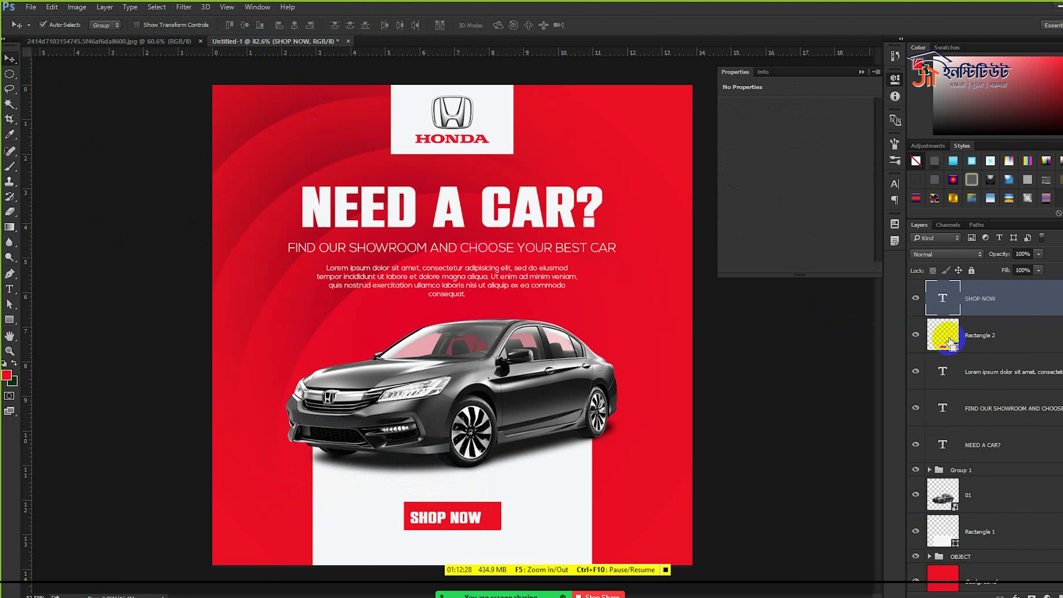
{"action": "left_click", "coordinate": [294, 26]}
{"action": "key", "text": "ctrl+d"}
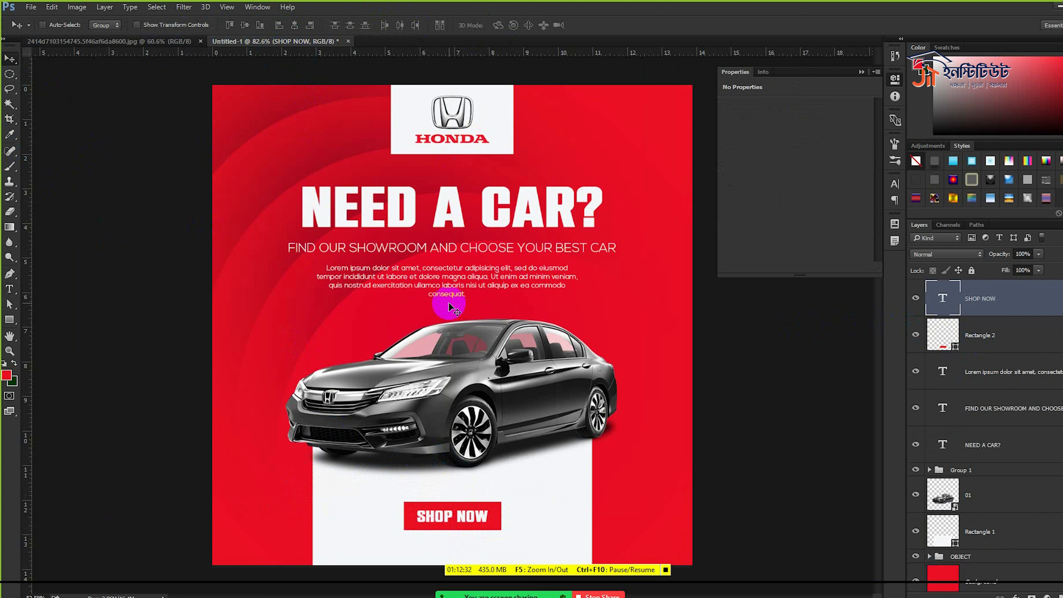
- Group the "SHOP NOW" text with its red rectangle and name the group BUTTON
{"action": "left_click", "coordinate": [998, 330], "text": "shift"}
{"action": "key", "text": "ctrl+g"}
{"action": "double_click", "coordinate": [954, 288]}
{"action": "type", "text": "BOTTON"}
{"action": "key", "text": "Return"}
{"action": "scroll", "coordinate": [541, 501], "scroll_direction": "down", "scroll_amount": 2}
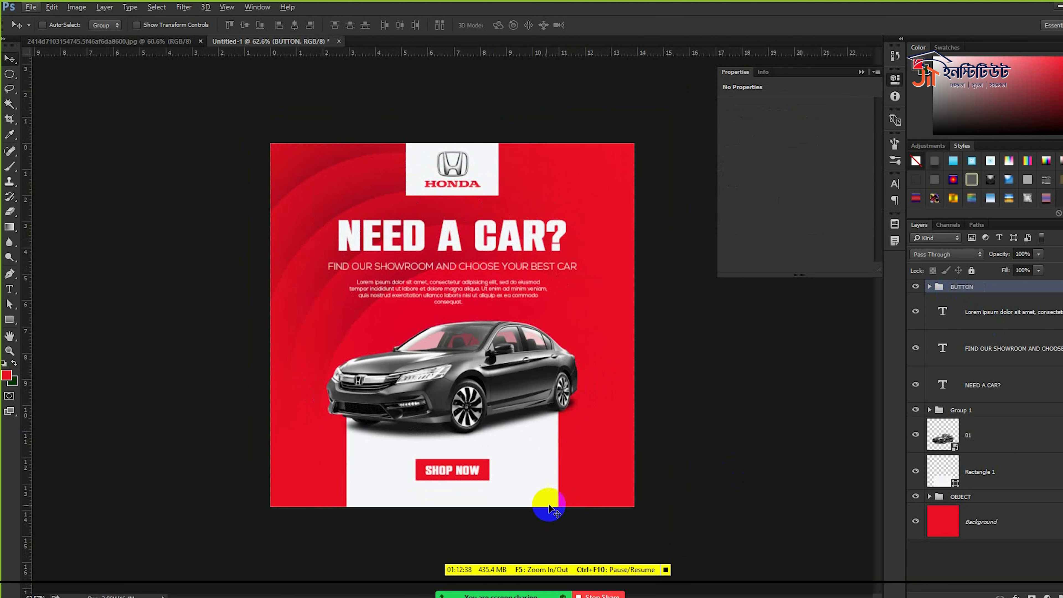
{"action": "left_click", "coordinate": [10, 289]}
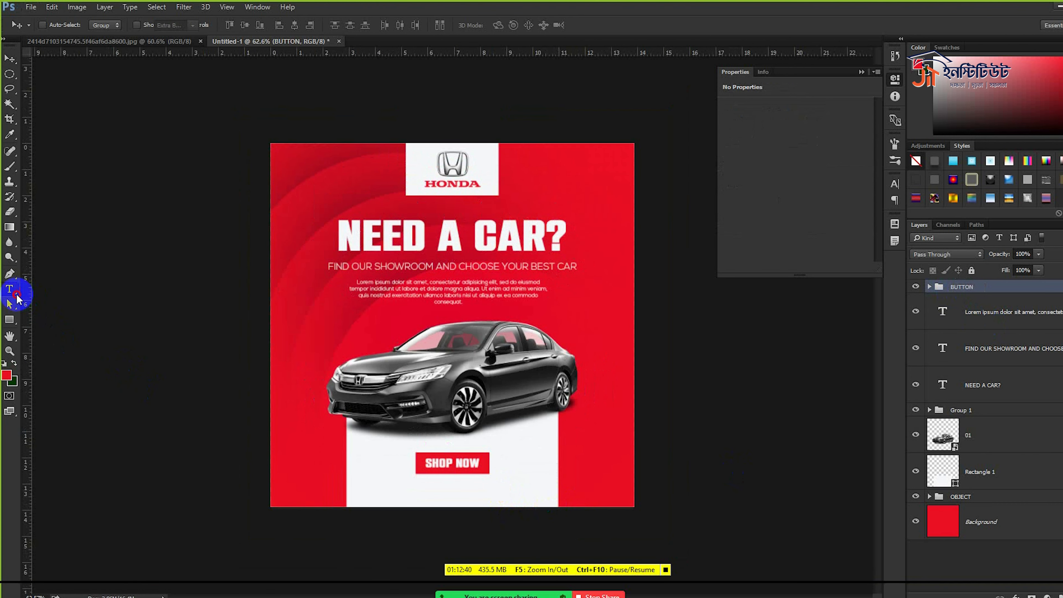
{"action": "left_click", "coordinate": [533, 494]}
{"action": "type", "text": "SHOP"}
{"action": "key", "text": "Left"}
{"action": "type", "text": "SITE.COM"}
{"action": "key", "text": "ctrl+a"}
{"action": "left_click_drag", "start_coordinate": [531, 491], "coordinate": [398, 491]}
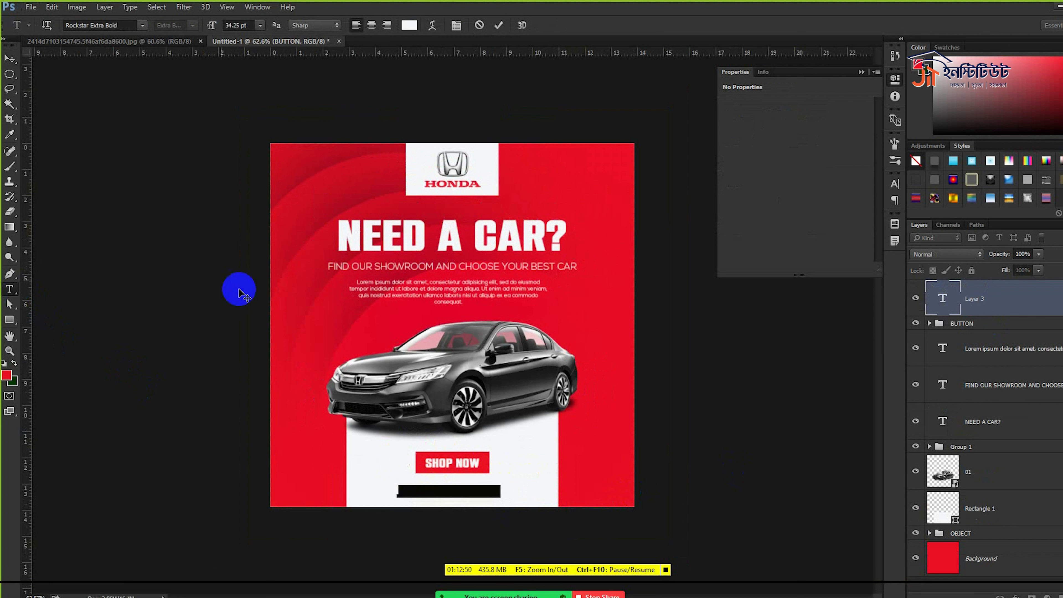
{"action": "left_click", "coordinate": [10, 135]}
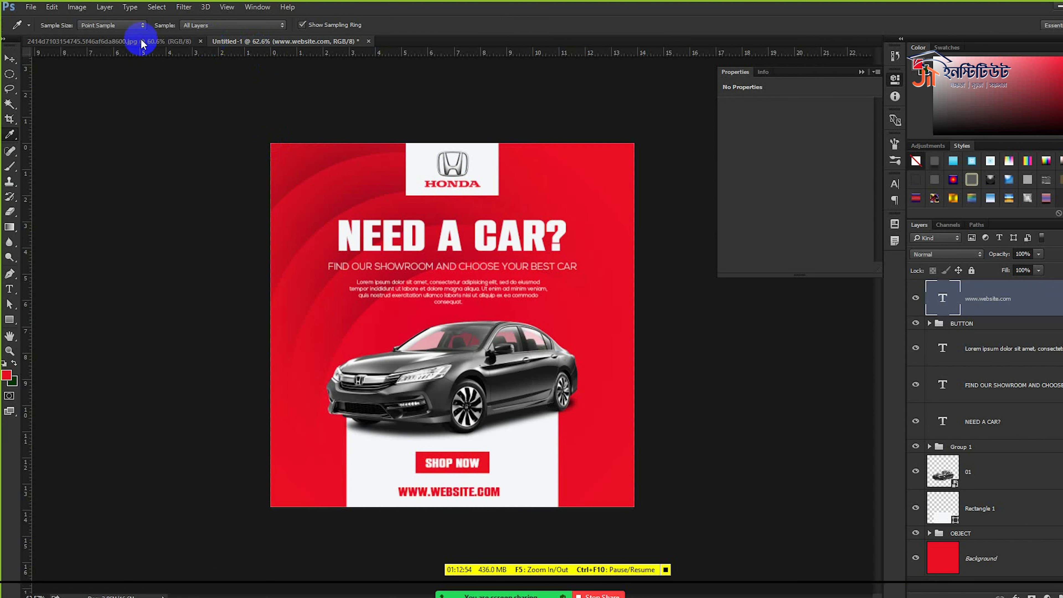
- Set the website text's font to Nirmala UI Regular and switch it to all caps
{"action": "left_click", "coordinate": [10, 59]}
{"action": "double_click", "coordinate": [947, 303]}
{"action": "left_click", "coordinate": [895, 183]}
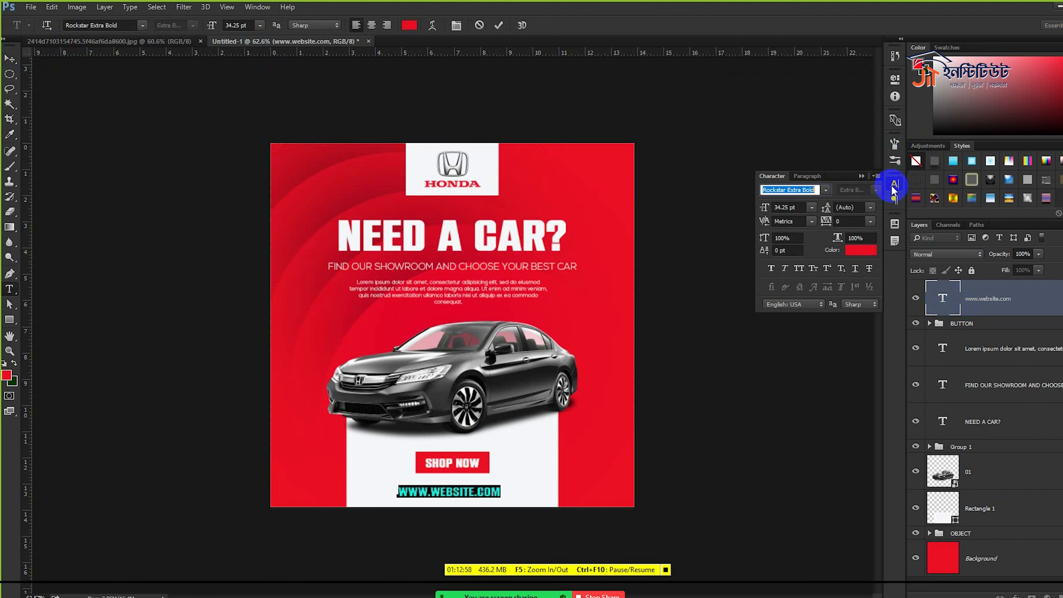
{"action": "left_click", "coordinate": [826, 190]}
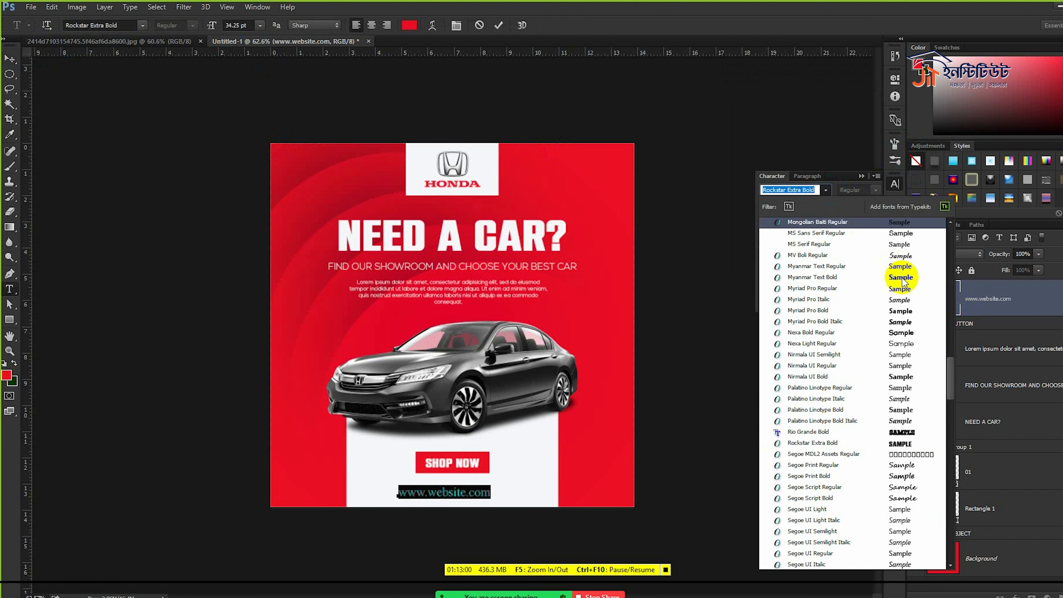
{"action": "left_click", "coordinate": [909, 367]}
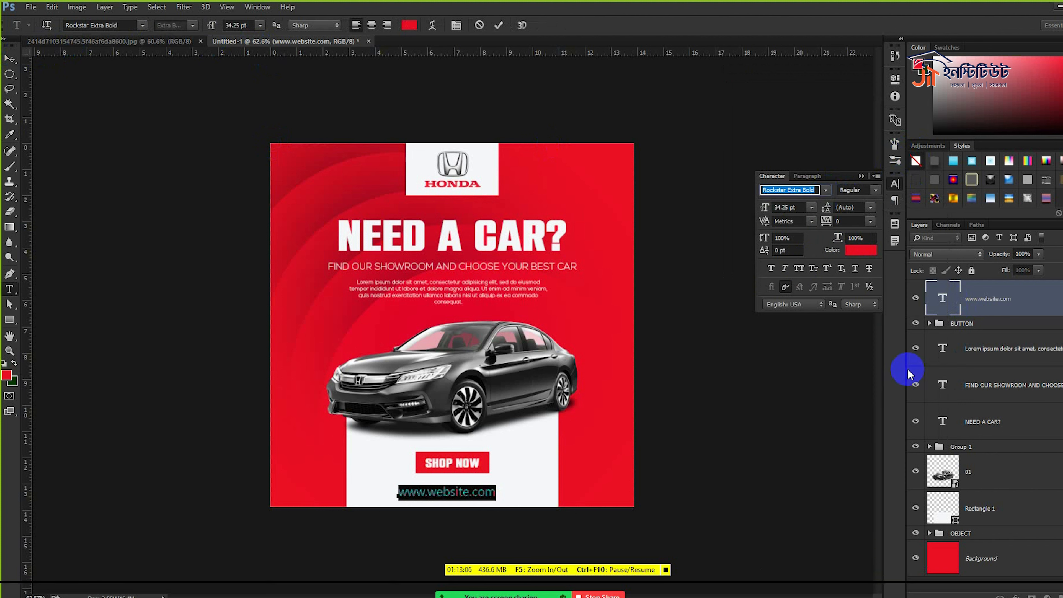
{"action": "left_click", "coordinate": [798, 268]}
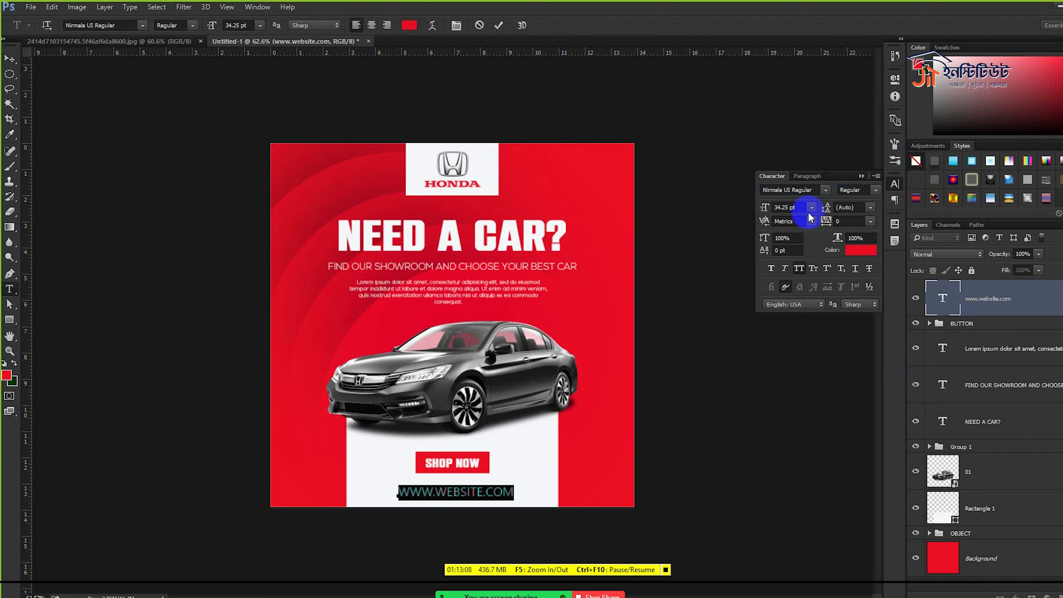
- Widen the website text's tracking to 300 and reduce its size to 24.25 pt
{"action": "left_click", "coordinate": [847, 222]}
{"action": "type", "text": "140"}
{"action": "key", "text": "Return"}
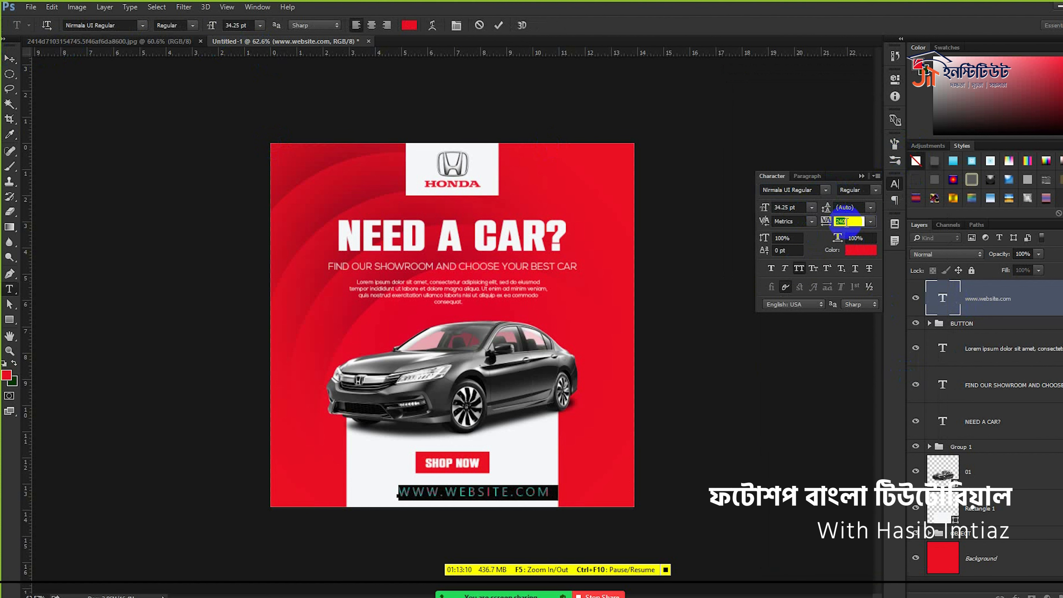
{"action": "key", "text": "Return"}
{"action": "left_click", "coordinate": [792, 207]}
{"action": "key", "text": "Down"}
{"action": "key", "text": "Down"}
{"action": "key", "text": "Down"}
{"action": "key", "text": "Down"}
{"action": "key", "text": "Down"}
{"action": "key", "text": "Down"}
{"action": "key", "text": "Down"}
{"action": "key", "text": "Down"}
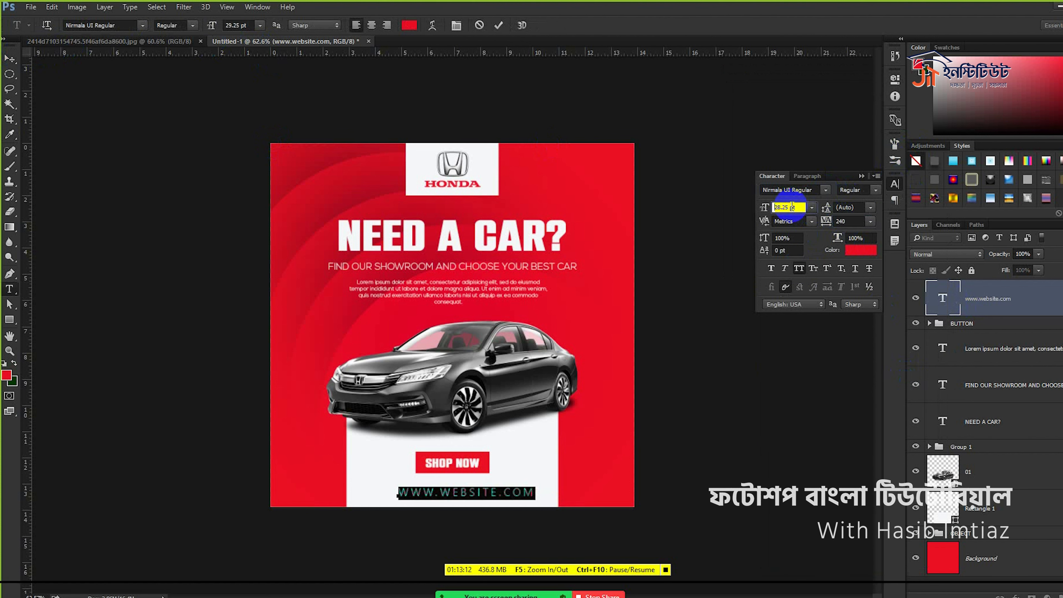
{"action": "left_click_drag", "start_coordinate": [826, 222], "coordinate": [856, 225]}
{"action": "left_click", "coordinate": [786, 206]}
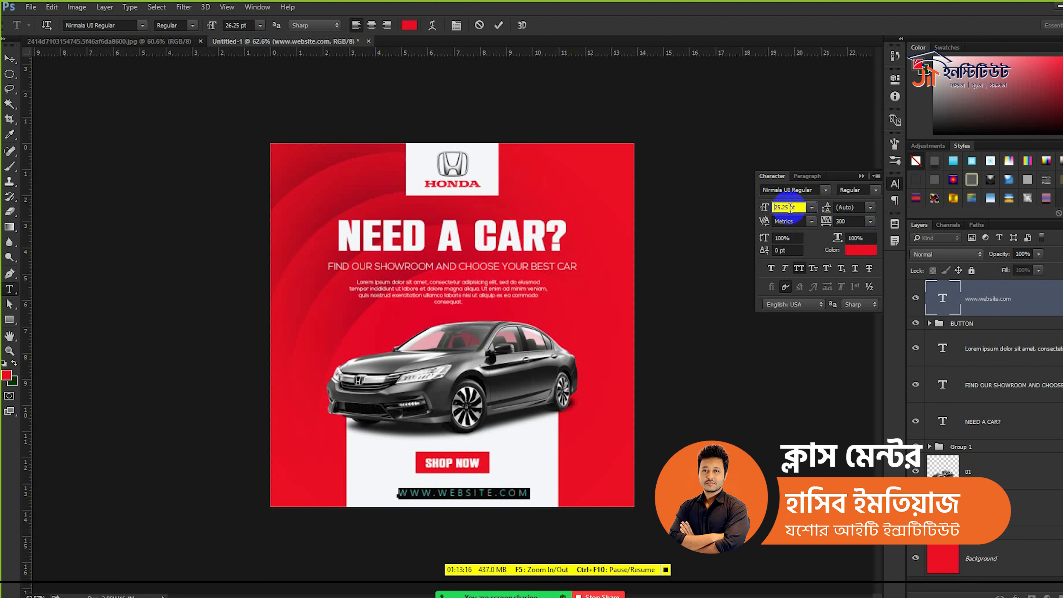
{"action": "key", "text": "Down"}
{"action": "key", "text": "Down"}
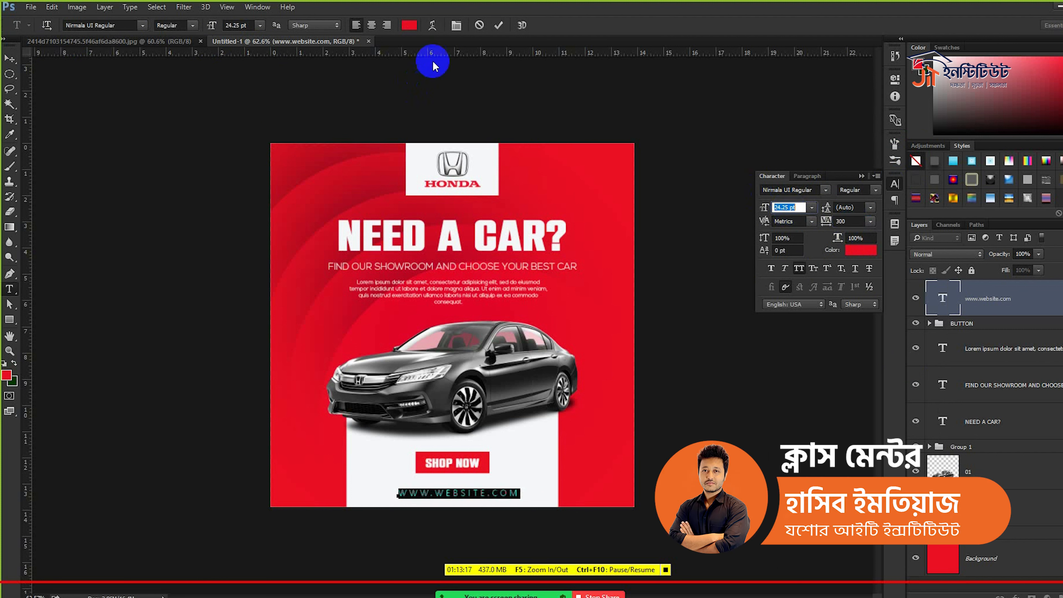
- Commit the website text, centre it horizontally on the canvas, and clear the selection
{"action": "left_click", "coordinate": [499, 25]}
{"action": "key", "text": "v"}
{"action": "key", "text": "ctrl+a"}
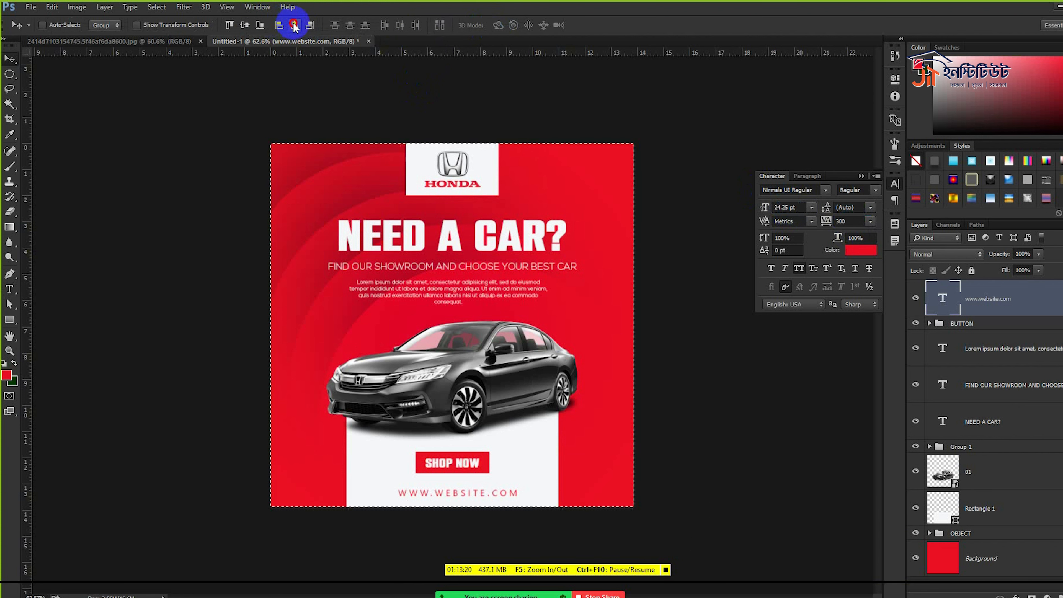
{"action": "left_click", "coordinate": [295, 25]}
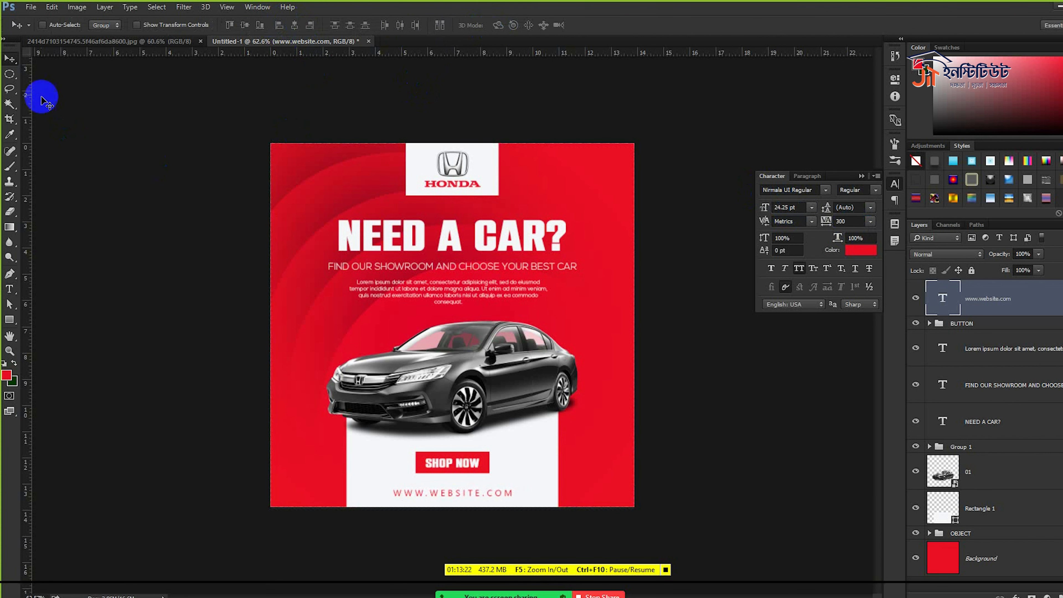
{"action": "key", "text": "ctrl+d"}
{"action": "scroll", "coordinate": [277, 203], "scroll_direction": "up", "scroll_amount": 1}
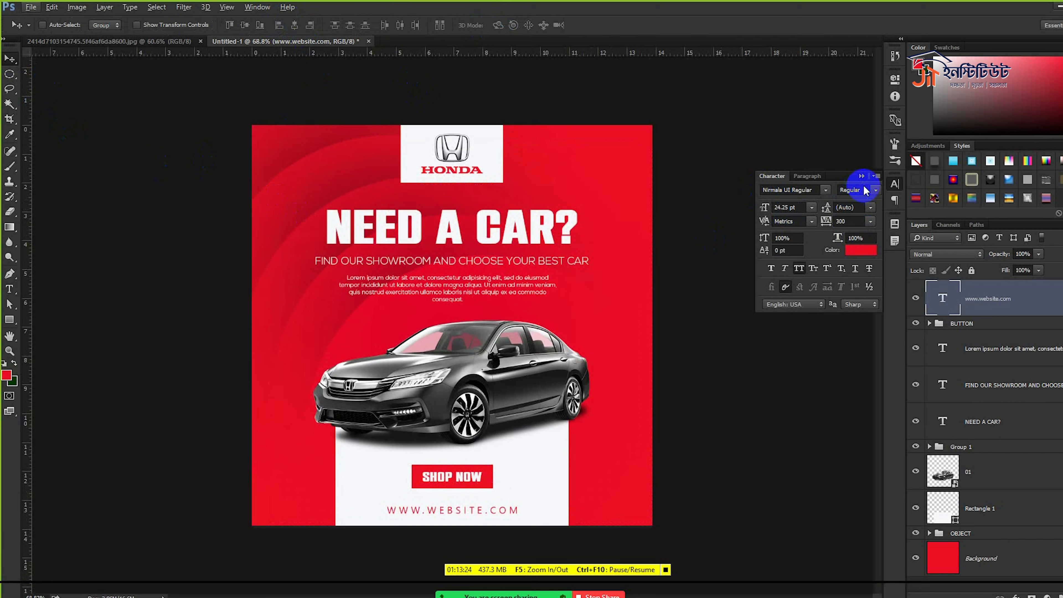
{"action": "left_click", "coordinate": [861, 176]}
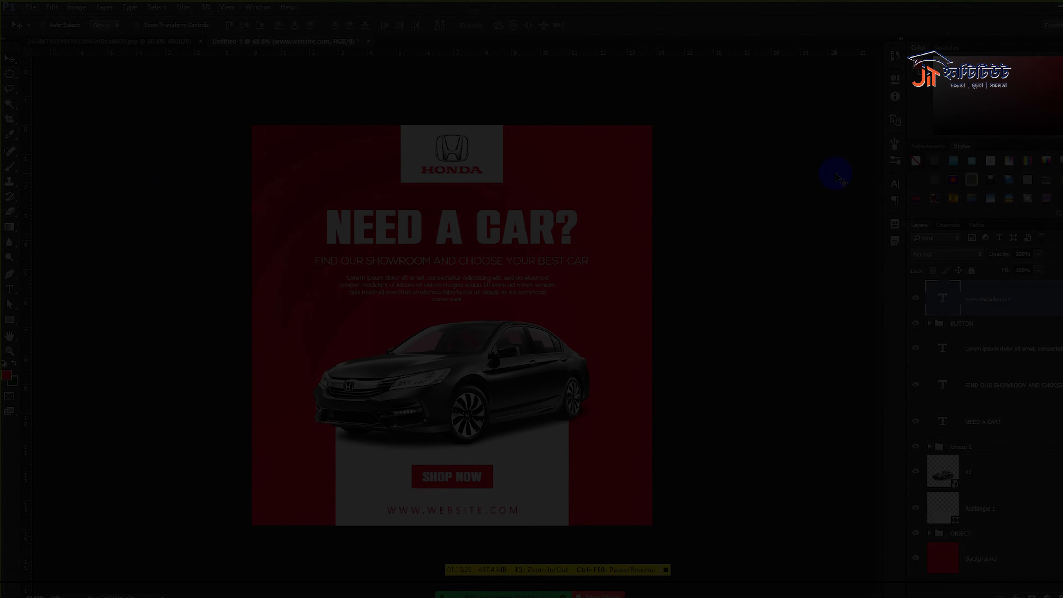